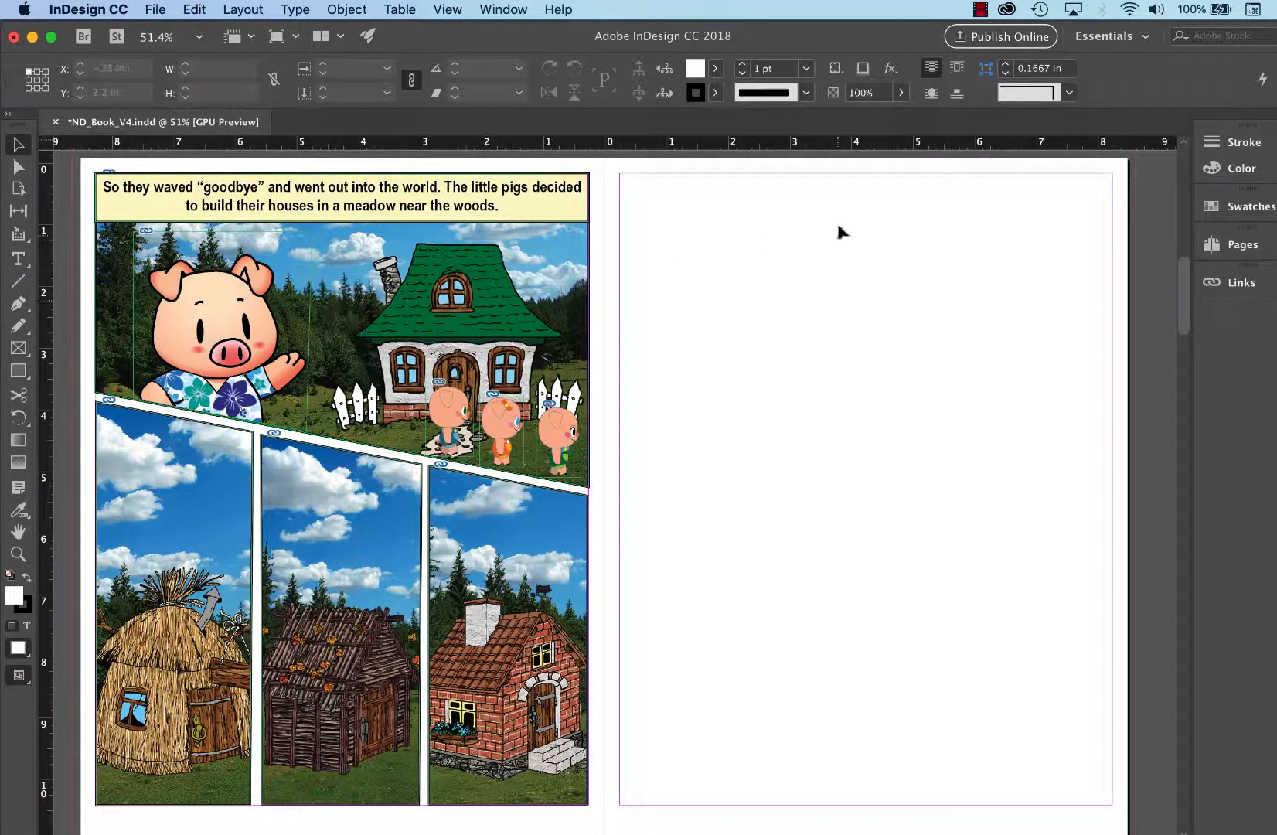
Show the document grid across the spread
left_click(446, 9)
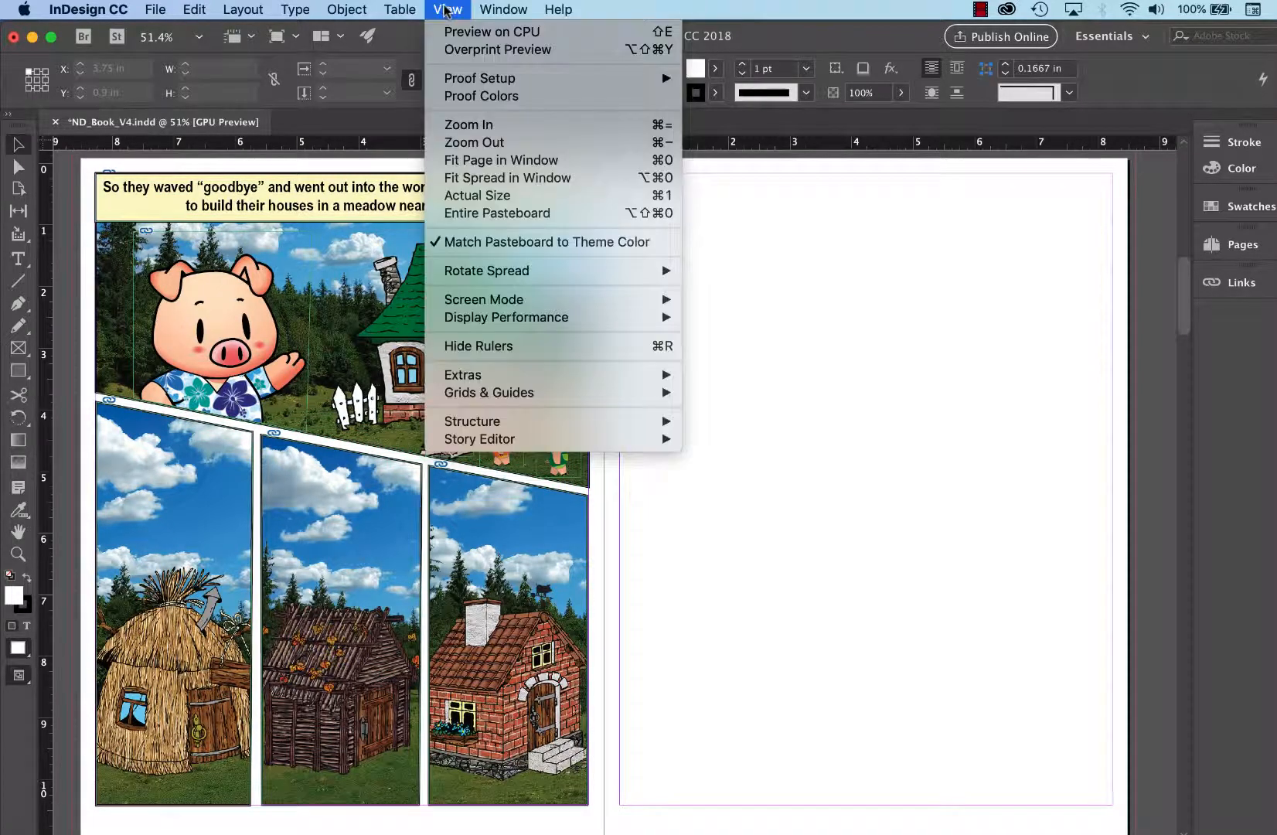
mouse_move(563, 396)
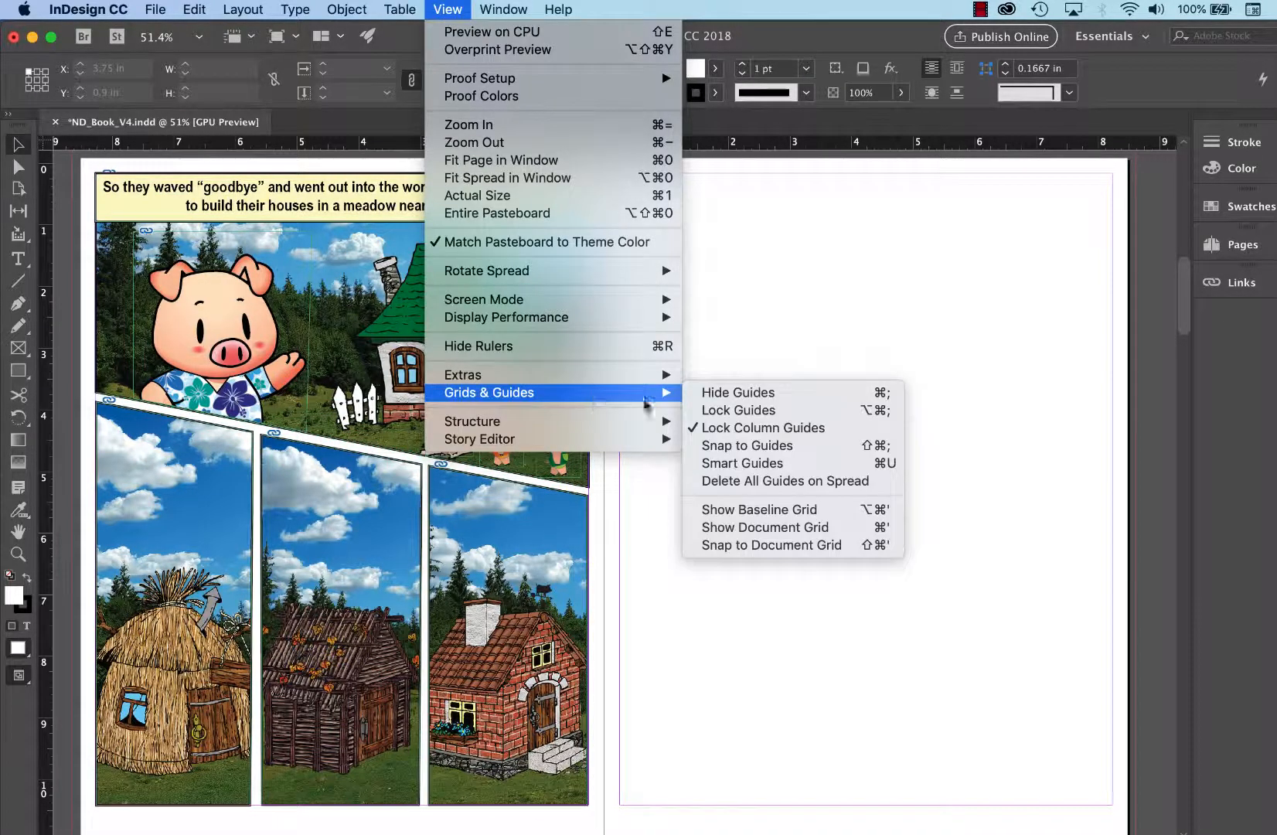
left_click(775, 530)
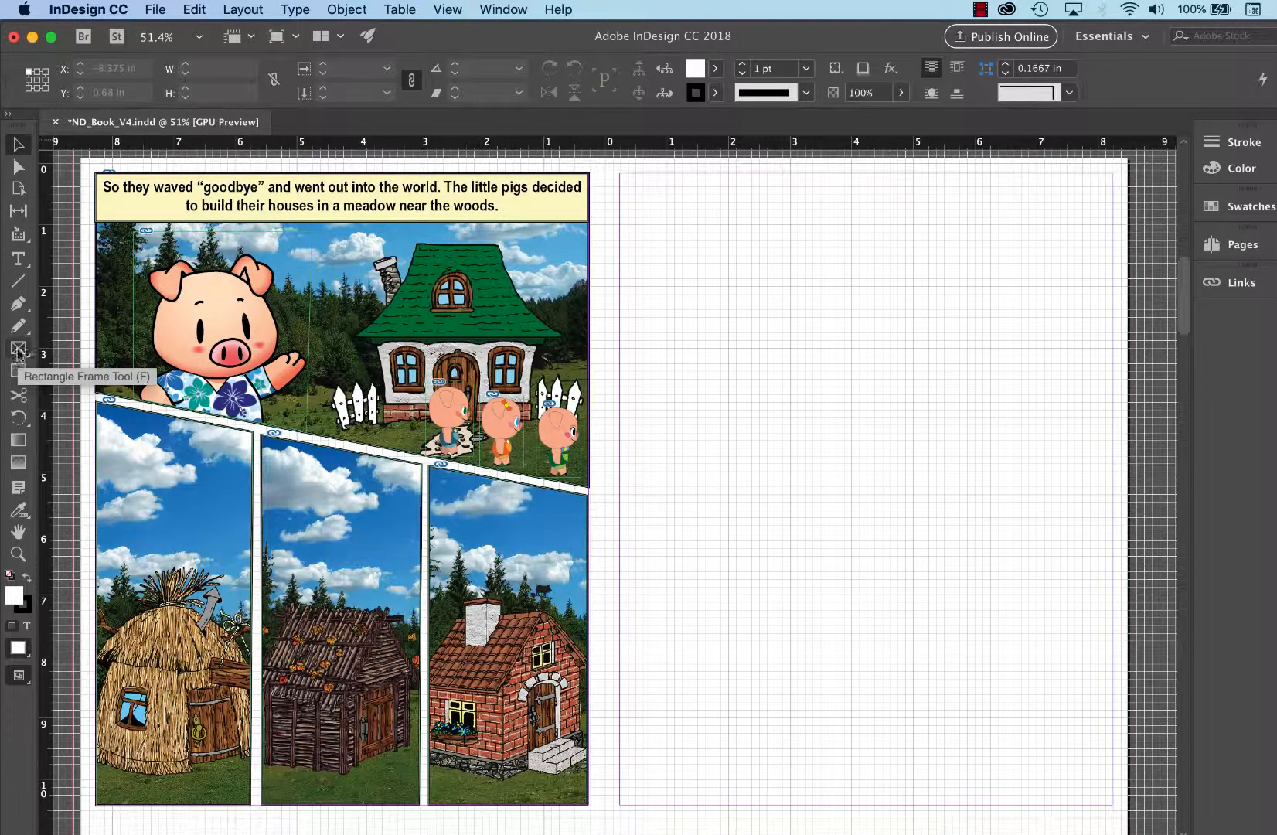
Draw a rectangle frame about 8.12 by 2.2 in from the blank page's upper left margin corner, with a 2 pt black stroke
left_click(17, 350)
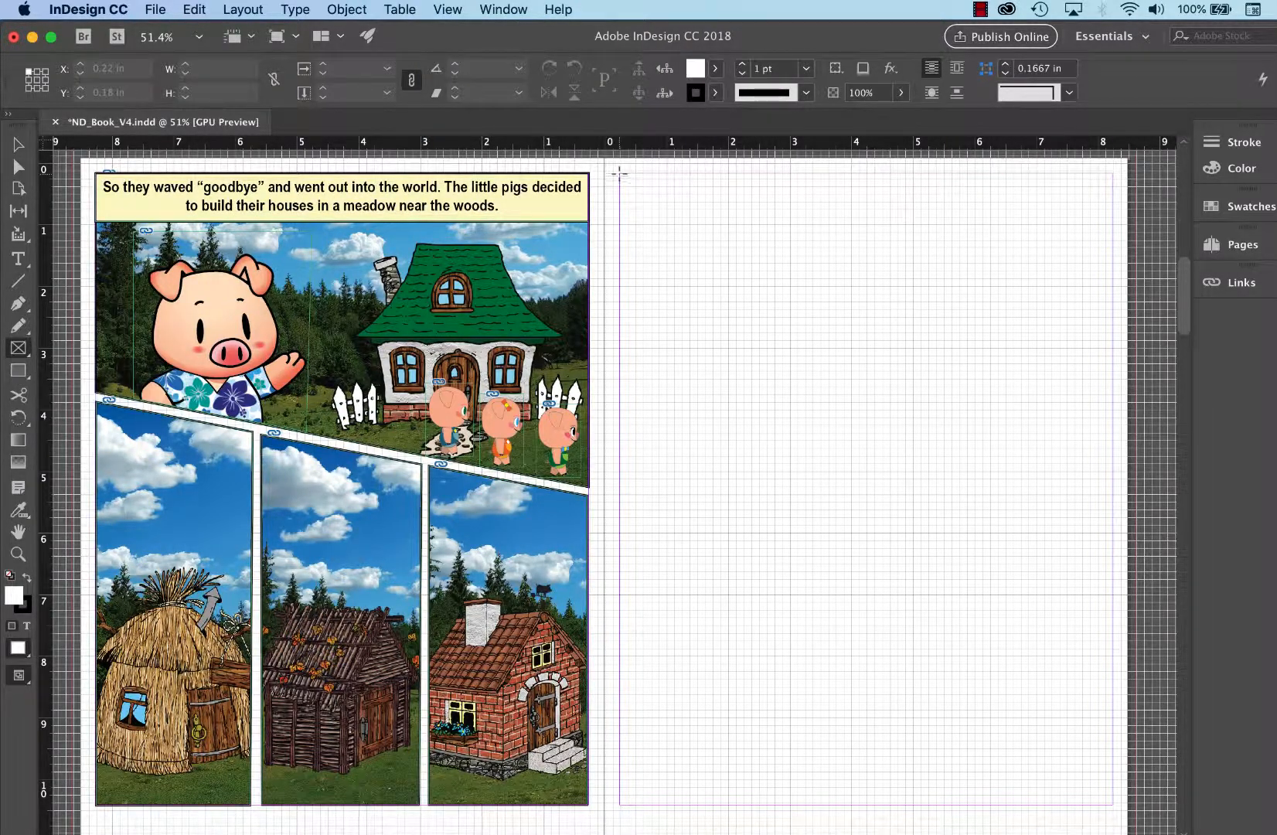
left_click_drag(619, 173, 1119, 309)
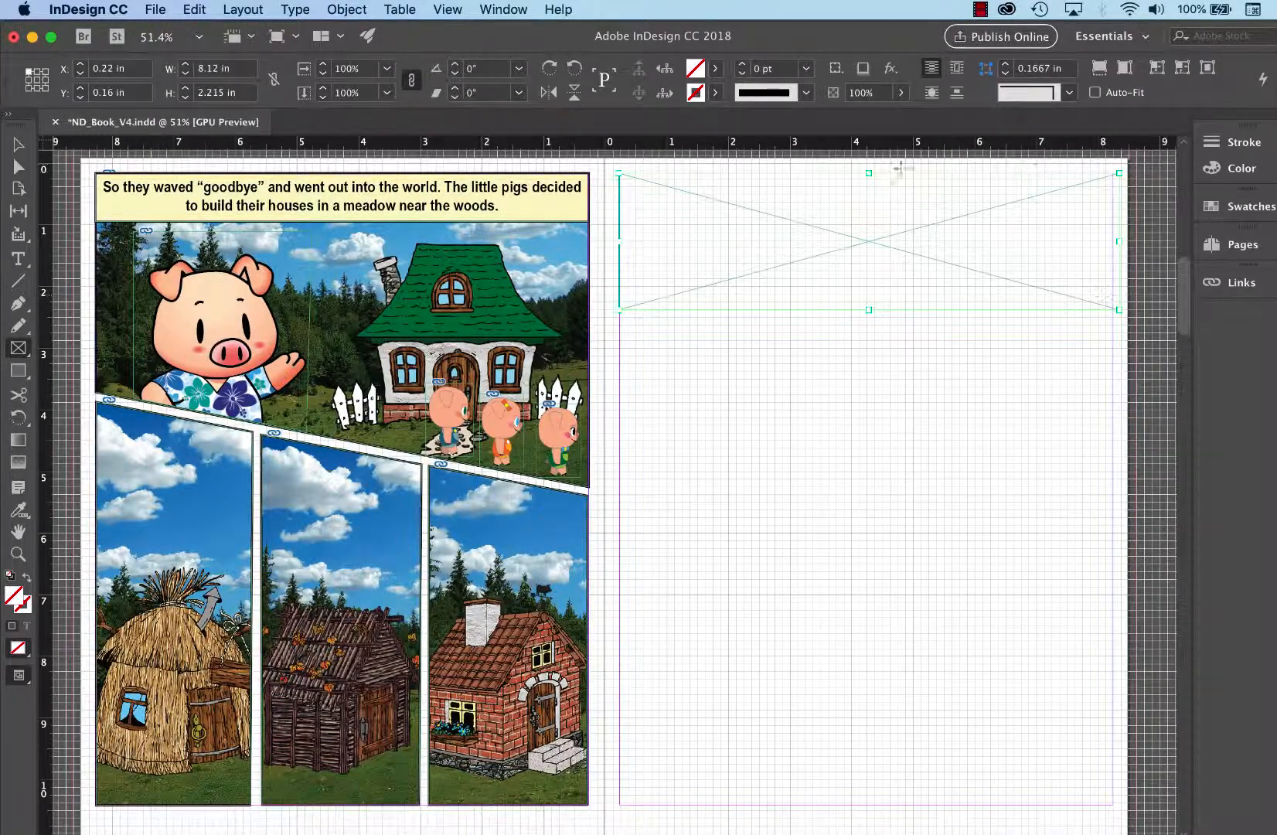
left_click(714, 93)
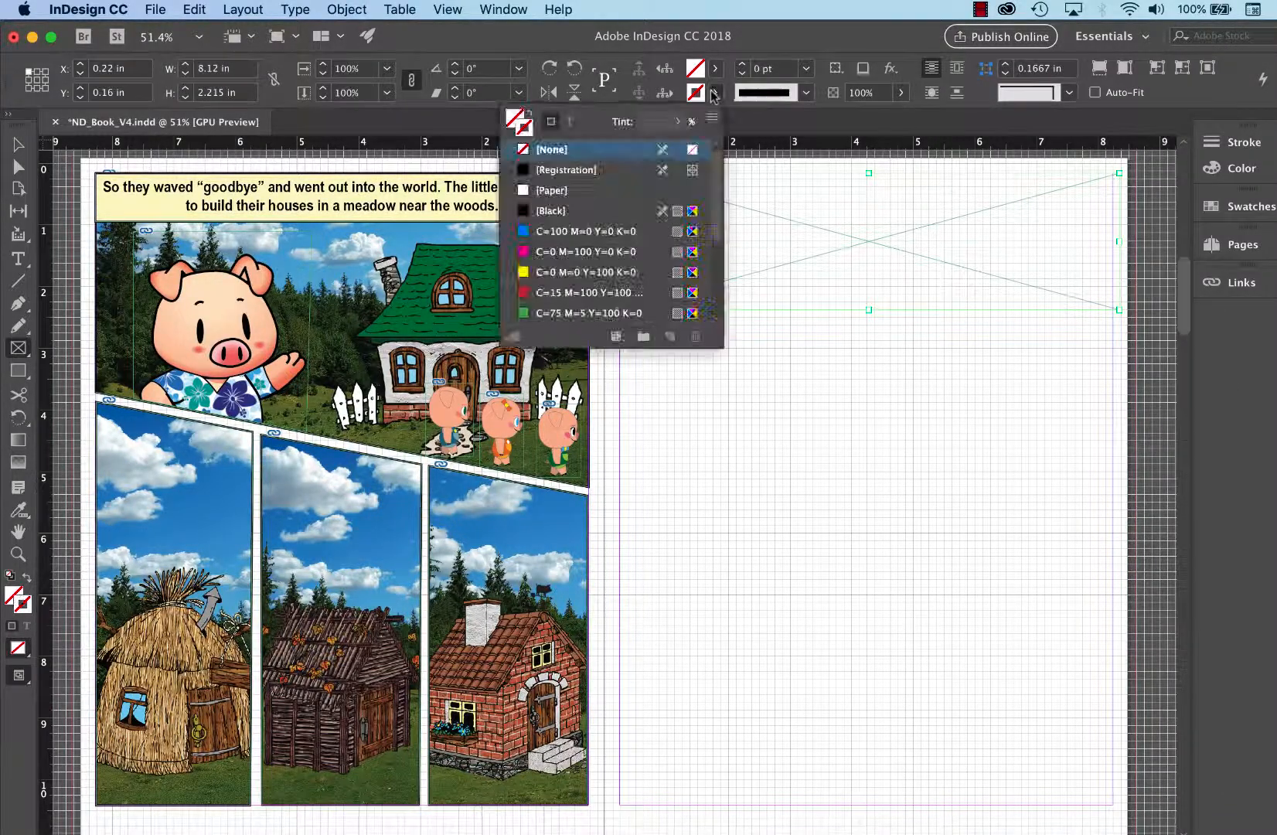
left_click(561, 212)
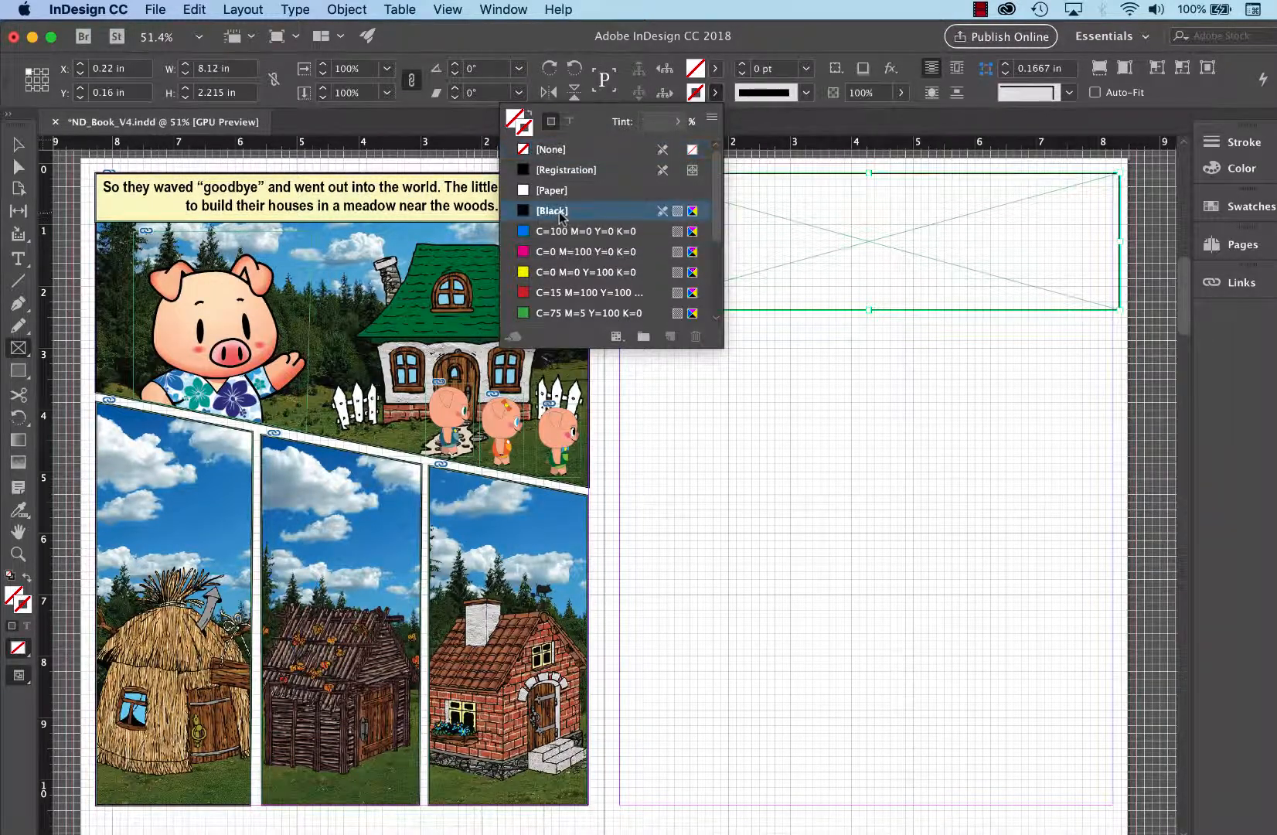
left_click(741, 66)
left_click(741, 66)
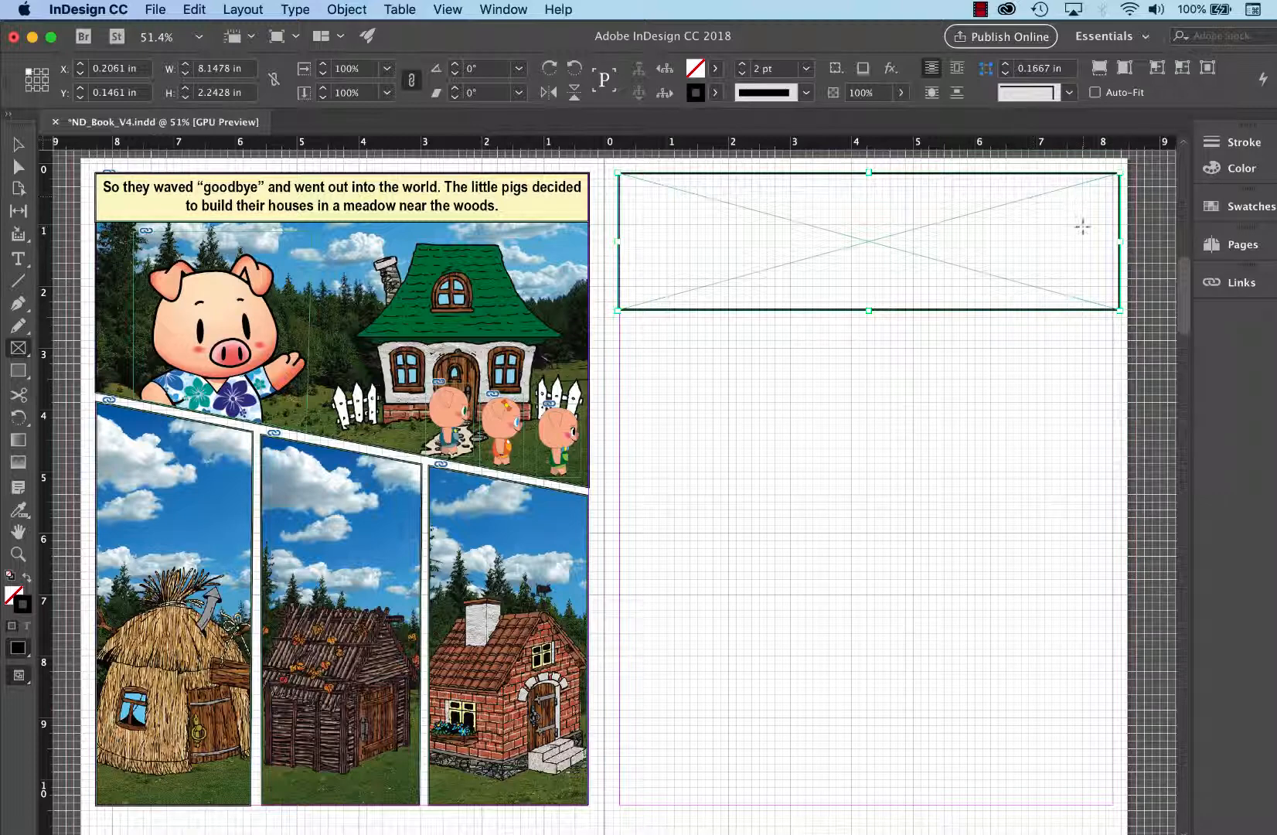
Narrow the frame to the right margin, about 8.05 in wide, and extend its lower edge to a height of about 3.77 in
left_click(18, 144)
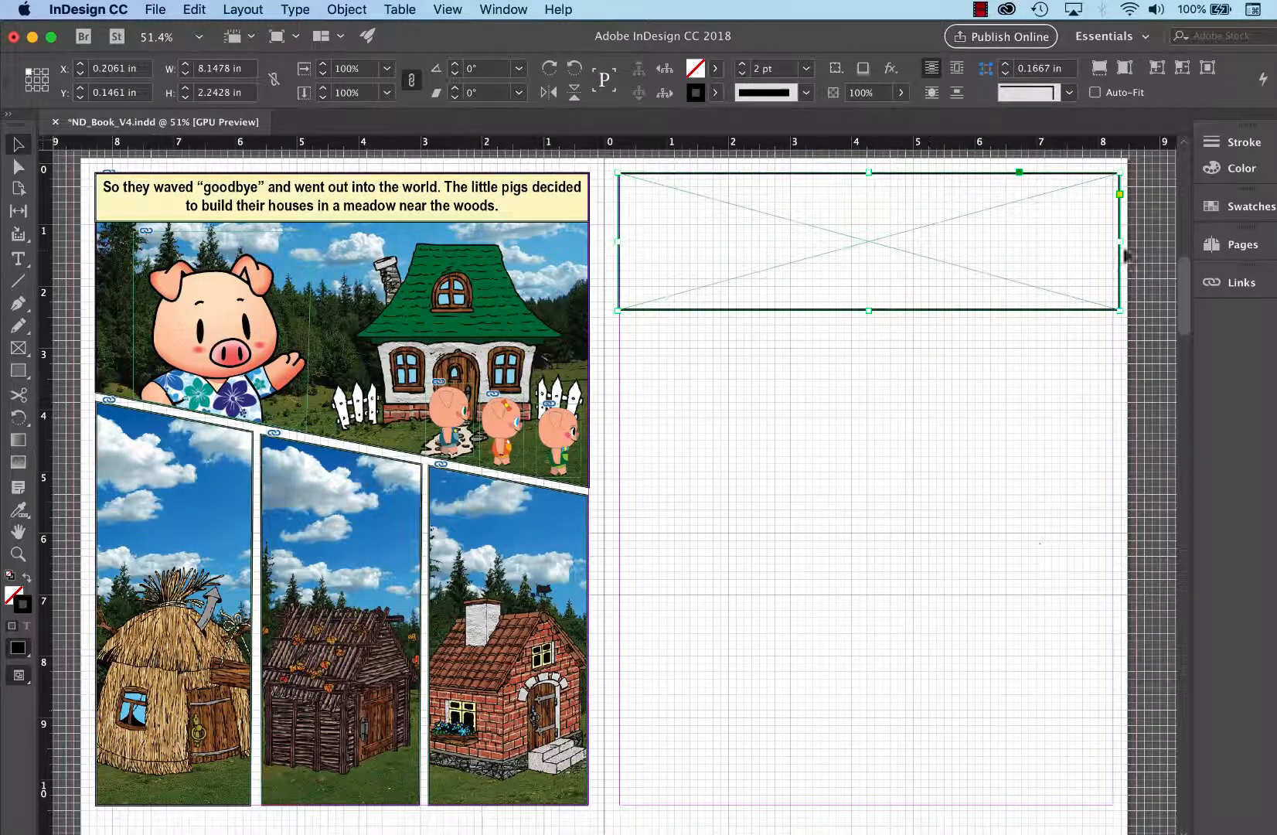
left_click_drag(1125, 254, 1113, 242)
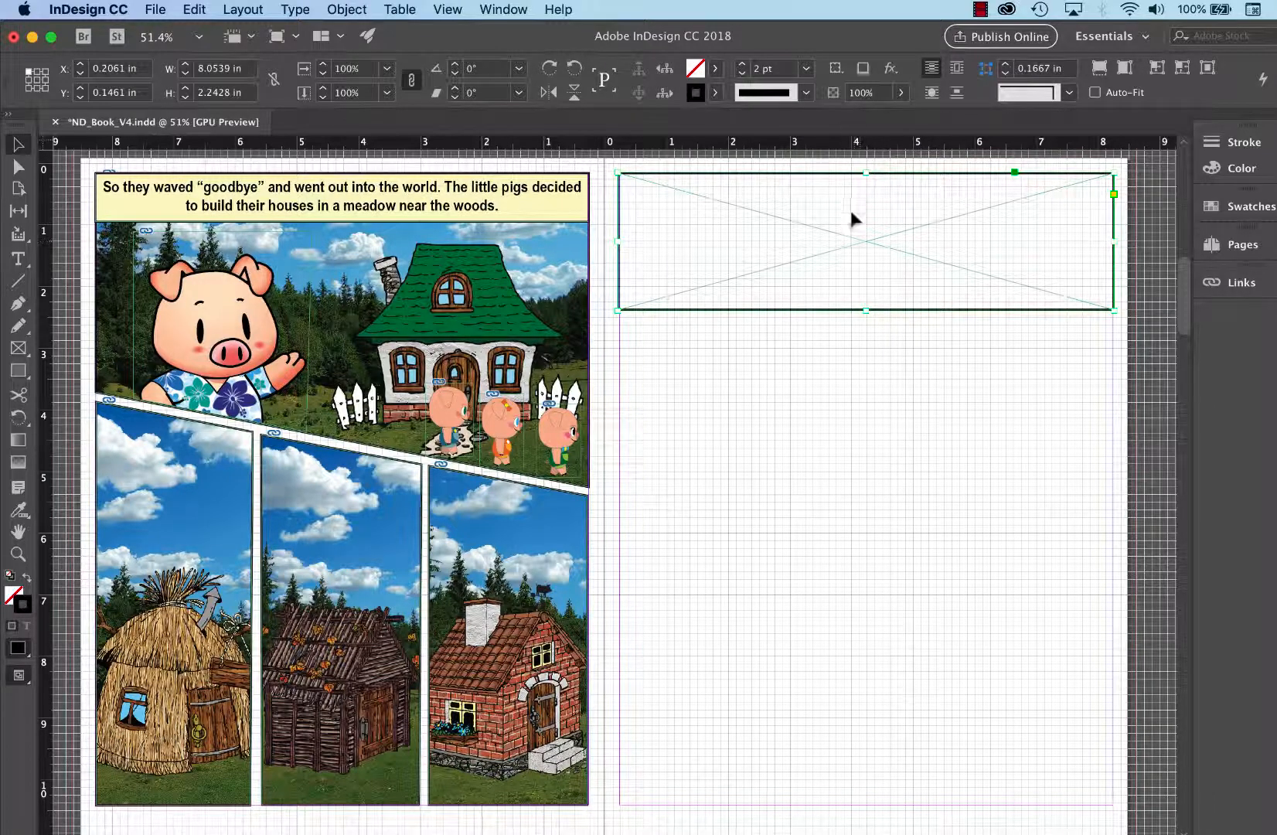
left_click_drag(866, 310, 867, 406)
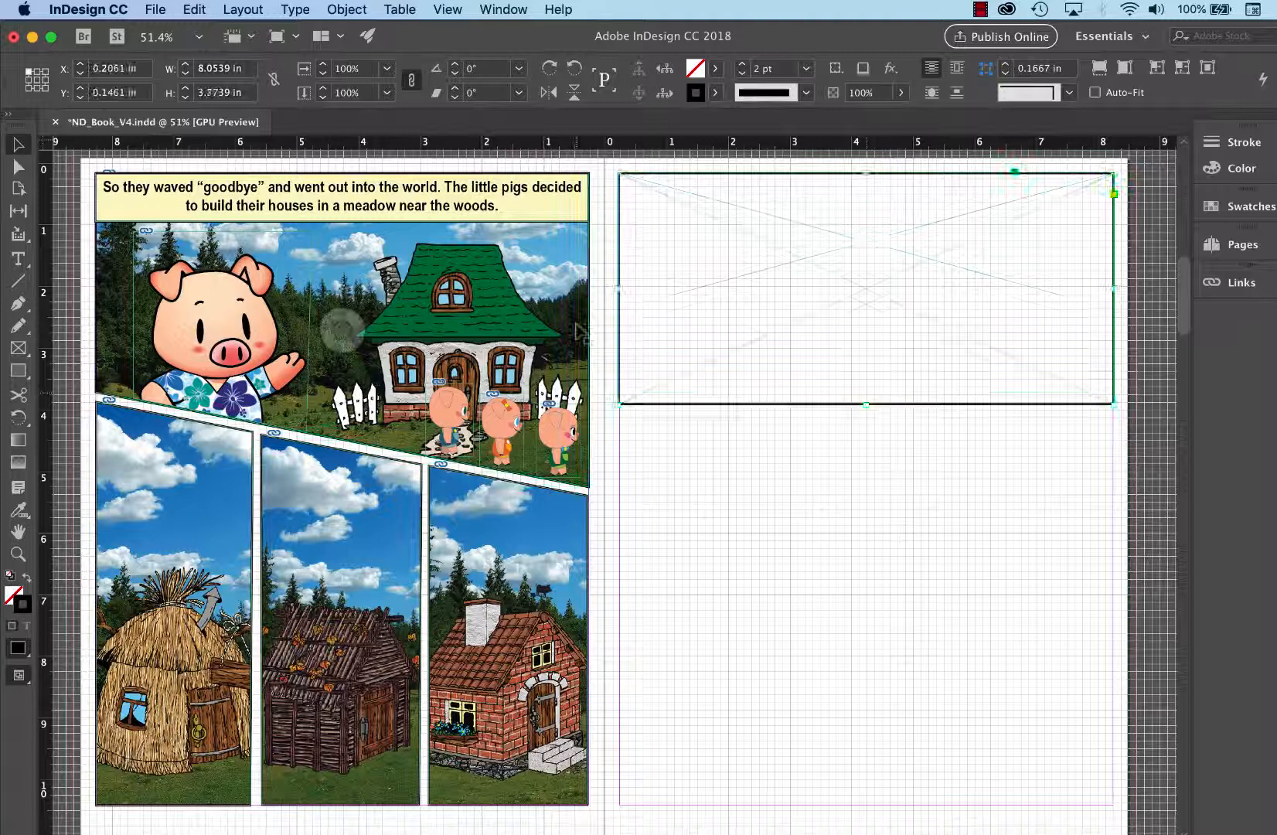
Slant the frame's lower edge by moving only its bottom right corner point down to Y 5.22 in
left_click(19, 170)
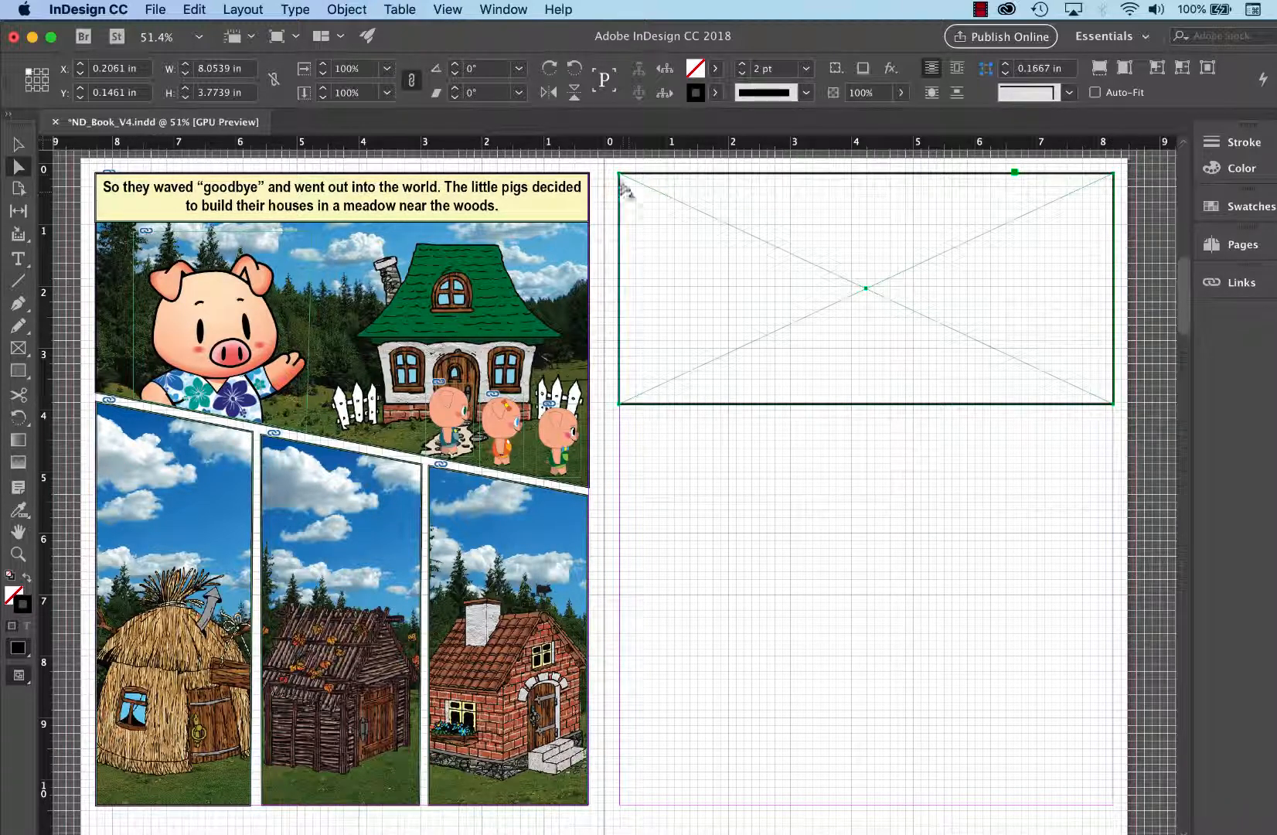
left_click(1123, 435)
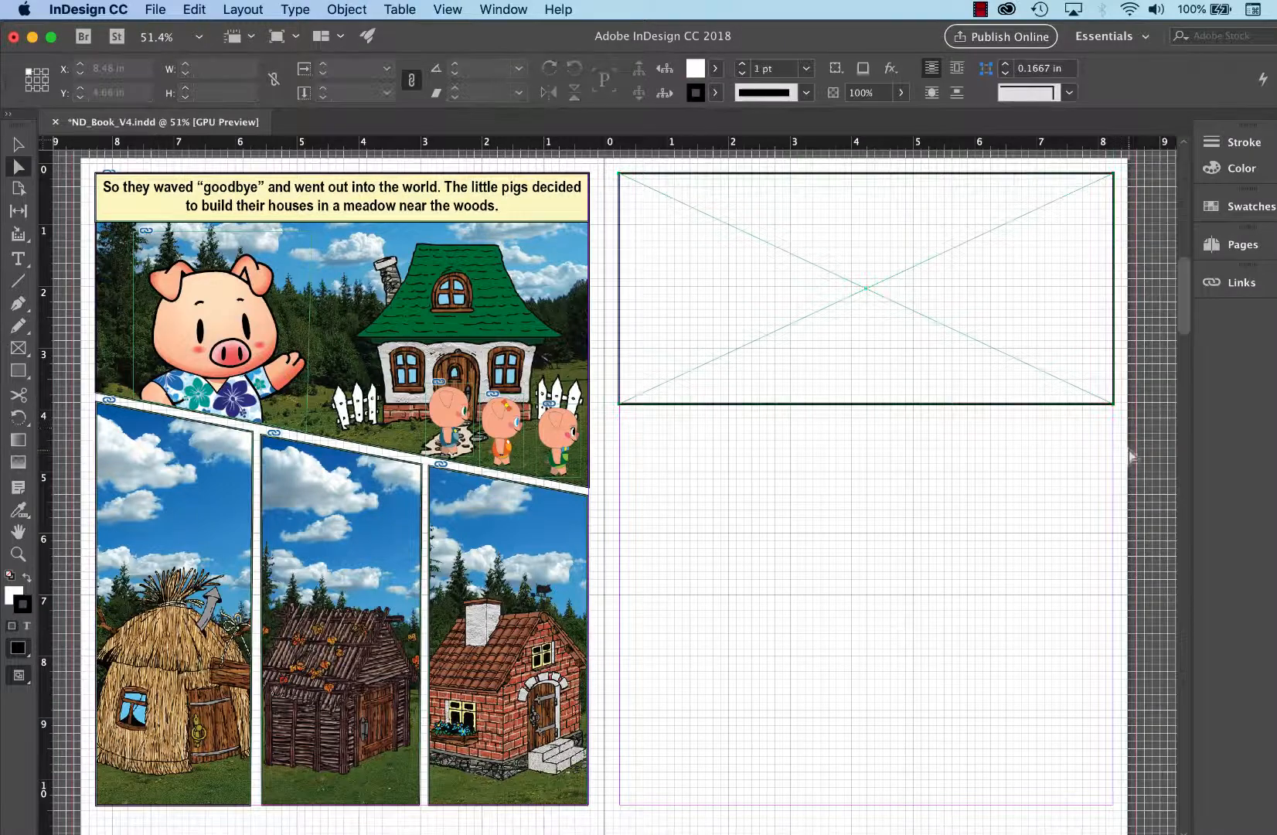
left_click(1114, 404)
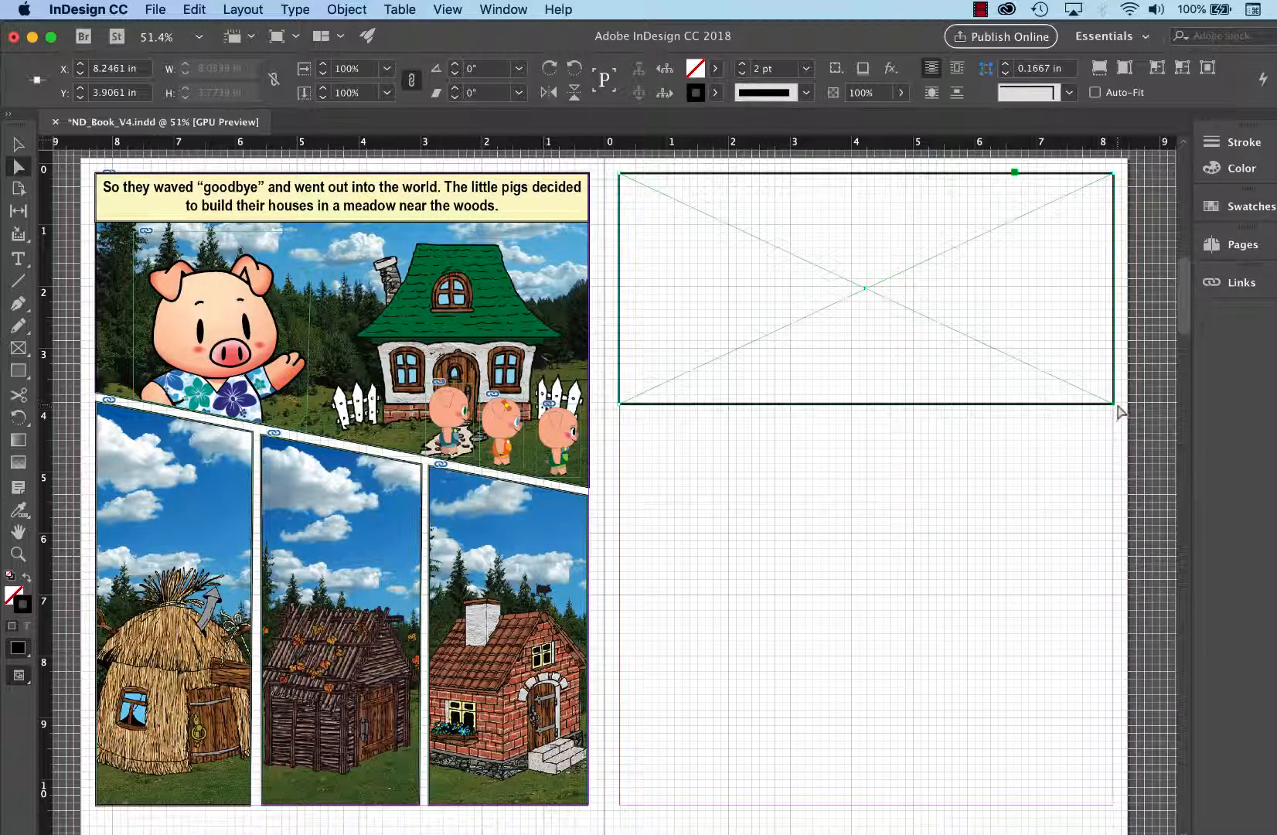
left_click_drag(1114, 403, 1114, 484)
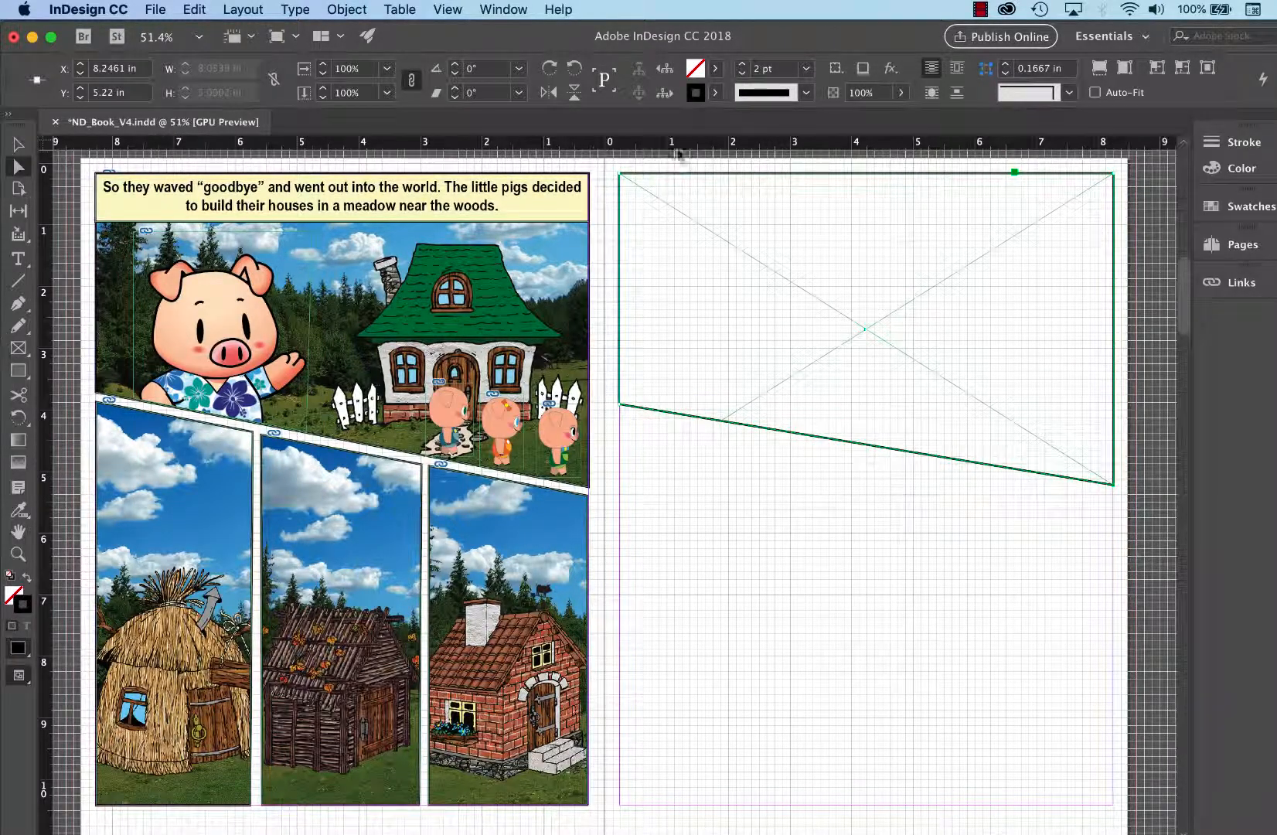
Add two horizontal ruler guides to the blank page, one just below each lower corner of the slanted frame
left_click_drag(611, 149, 648, 487)
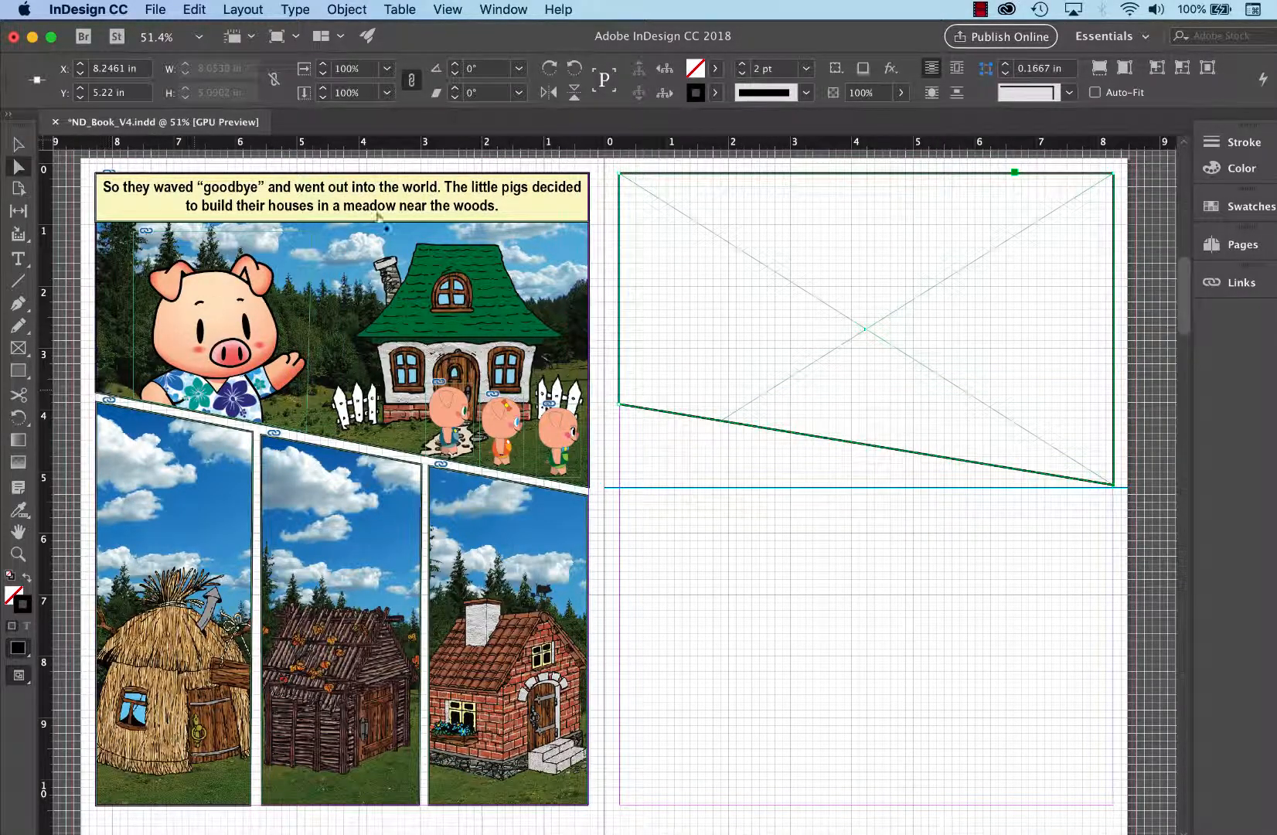
left_click_drag(542, 143, 657, 408)
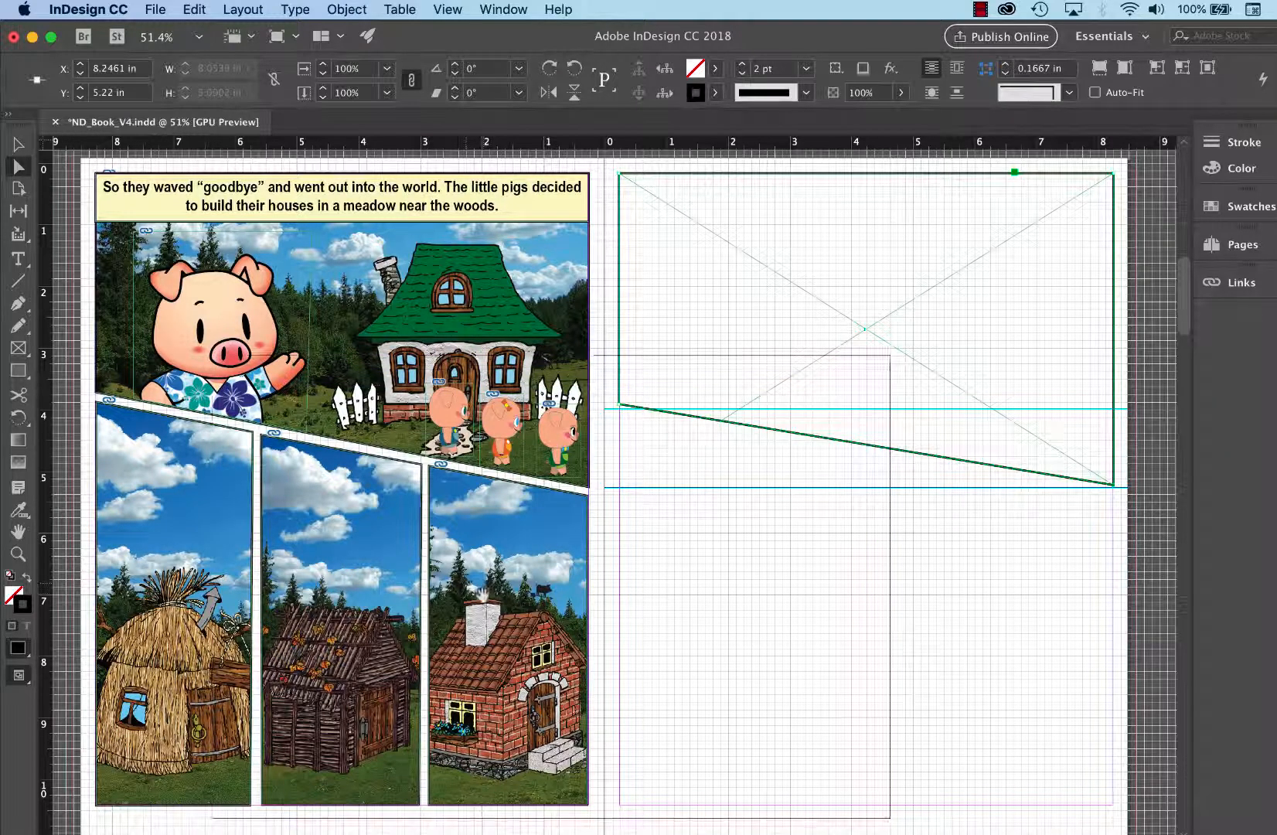
Draw a second rectangle frame about 2.84 by 5.04 in below the slanted panel at the left margin, with a 2 pt black stroke
left_click(20, 350)
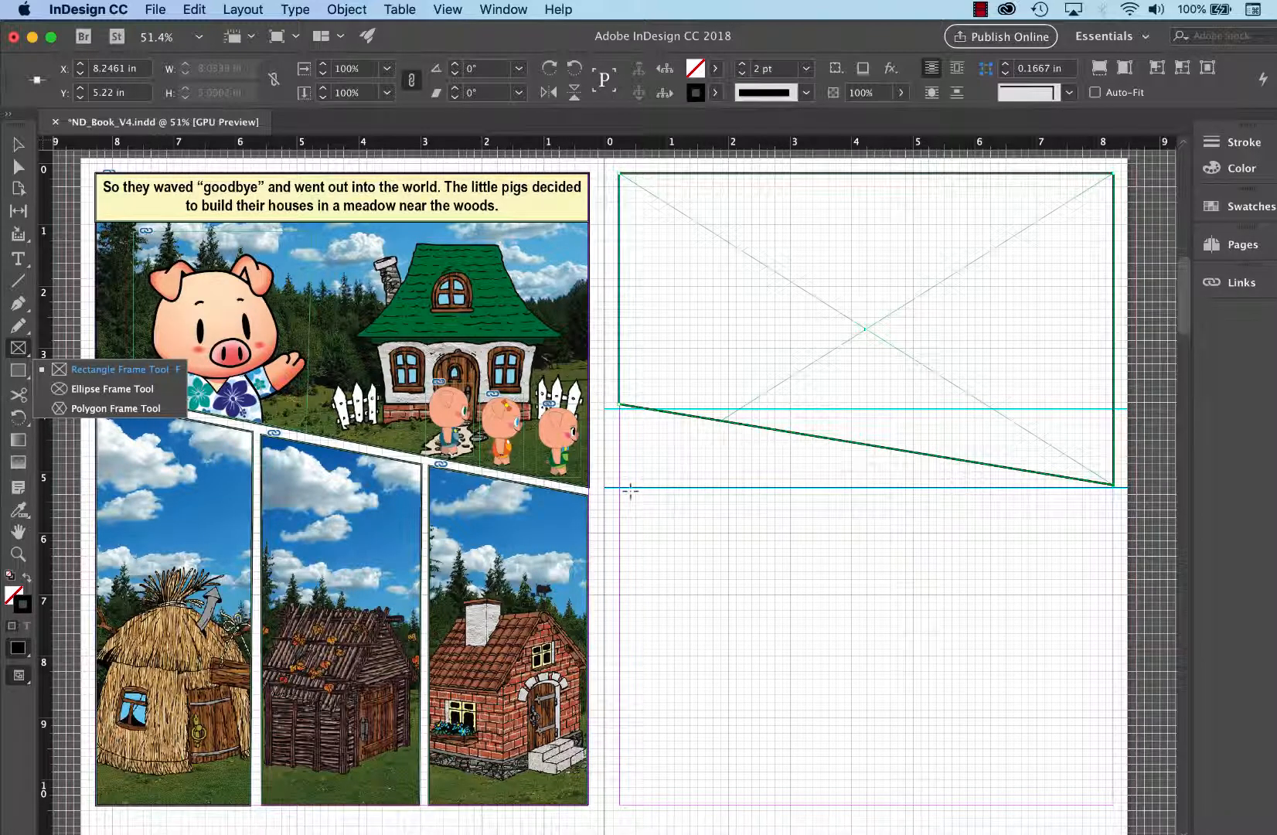
mouse_move(620, 488)
left_mouse_down()
mouse_move(784, 541)
mouse_move(818, 678)
mouse_move(793, 797)
left_mouse_up()
left_click(715, 92)
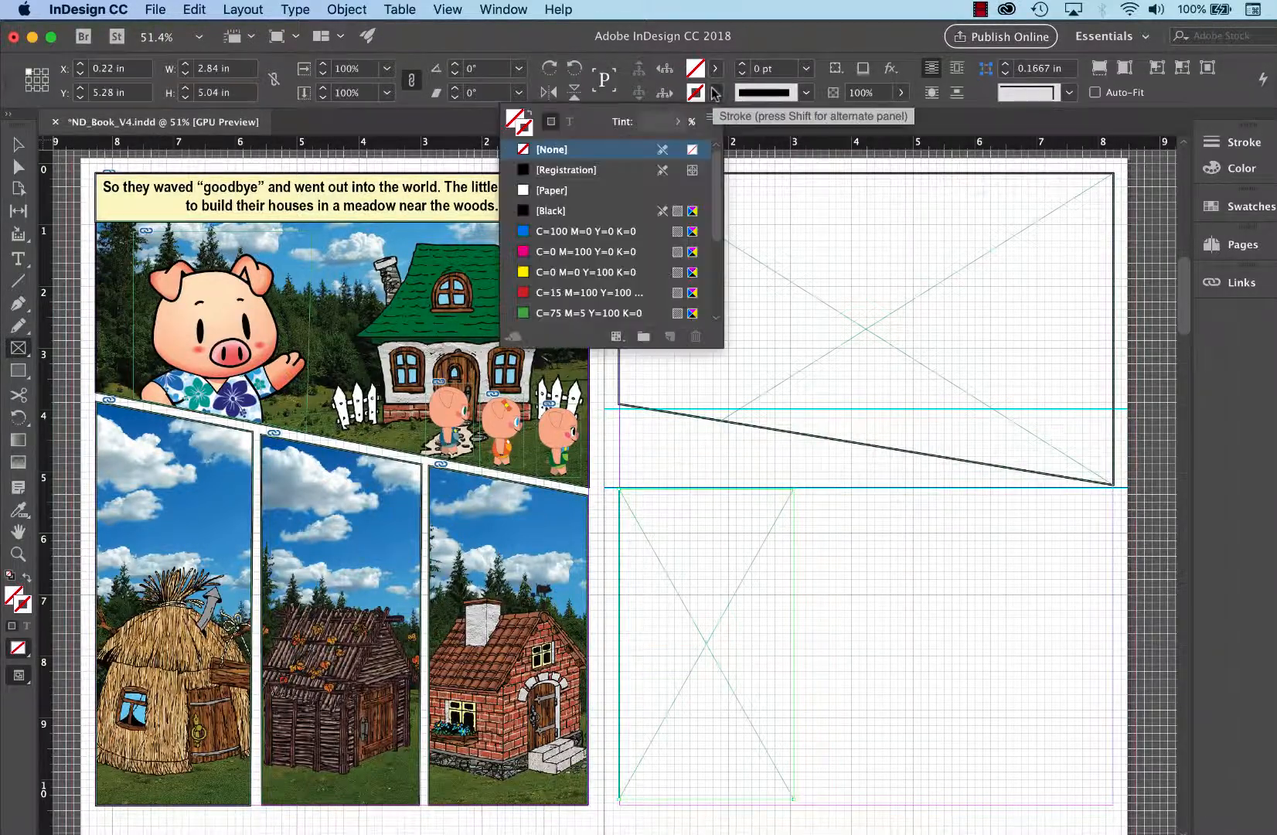
left_click(572, 209)
left_click(742, 64)
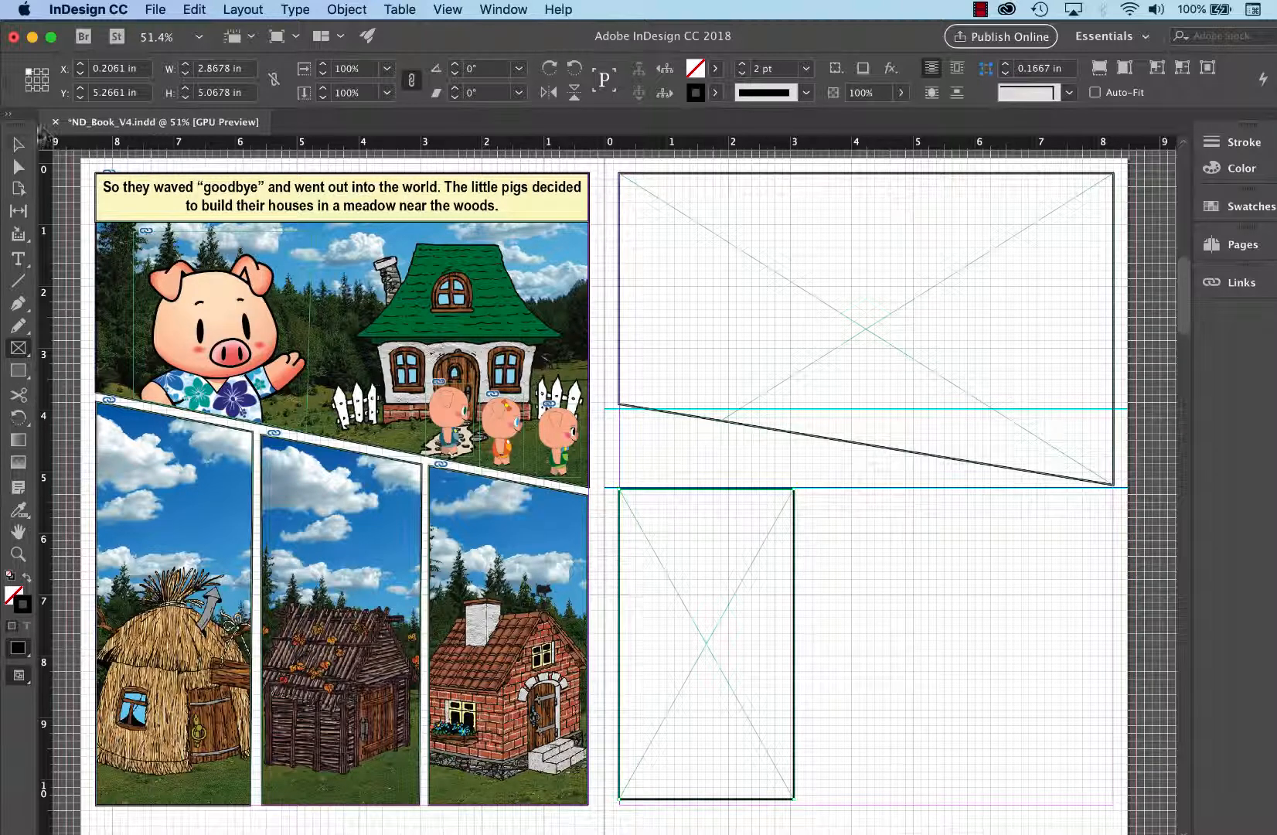
Extend the lower frame down toward the bottom margin and raise its top edge to Y 4.34 in, making it about 6.04 in tall
left_click(18, 143)
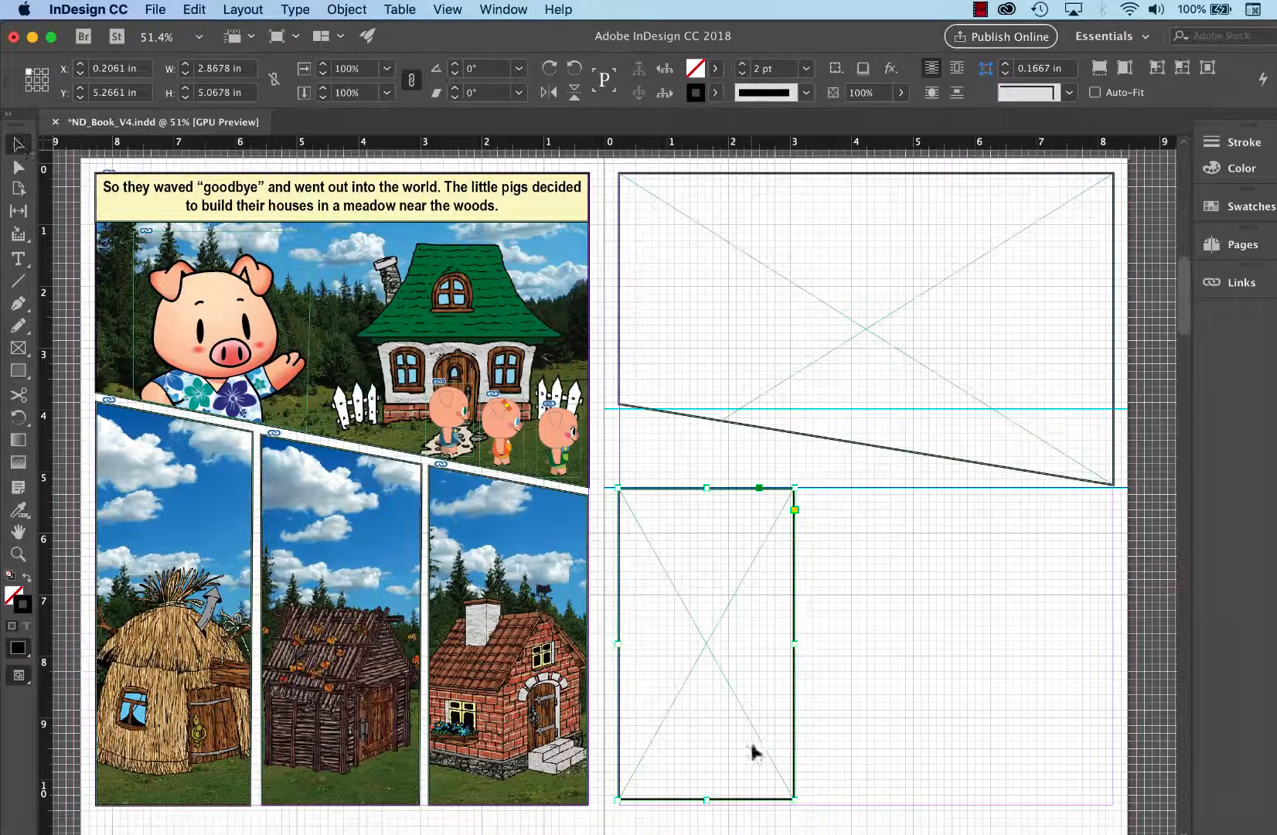
left_click_drag(707, 799, 707, 801)
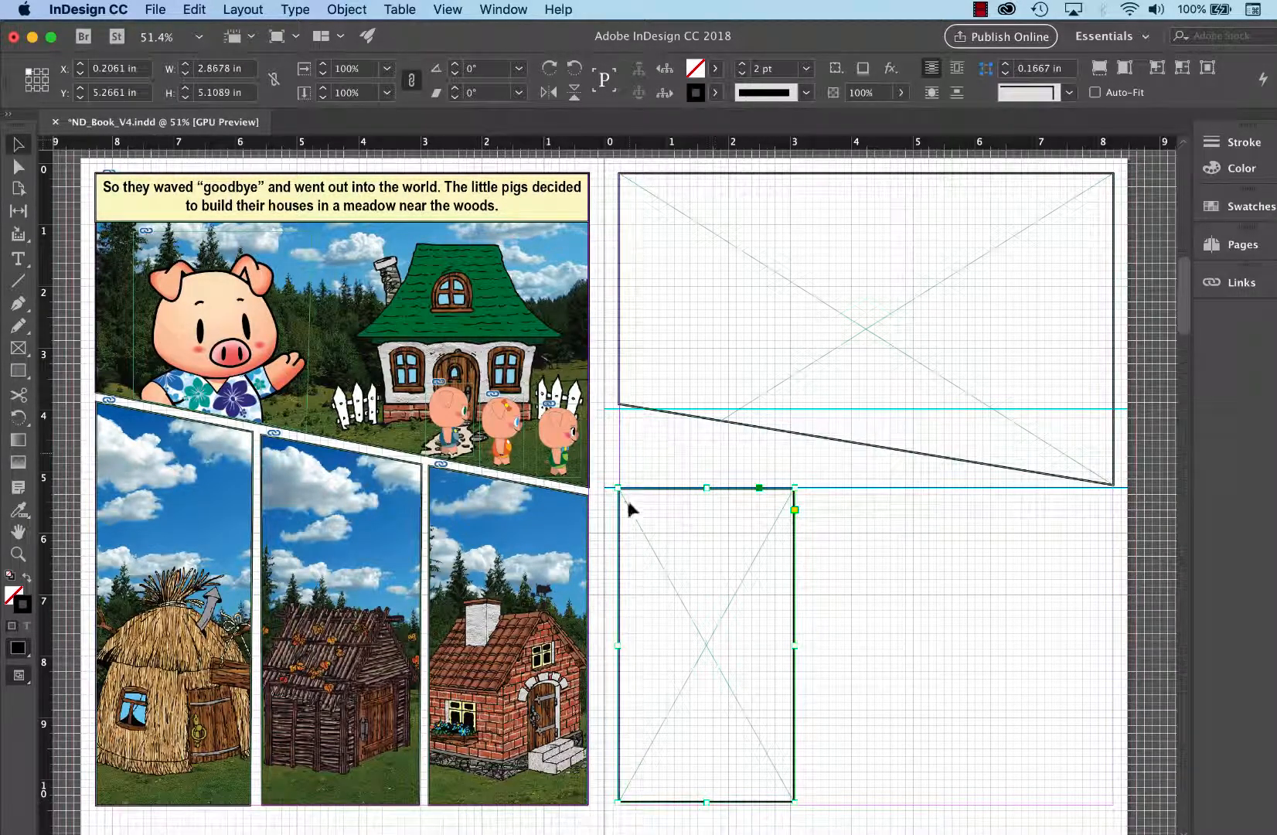
left_click_drag(706, 486, 707, 429)
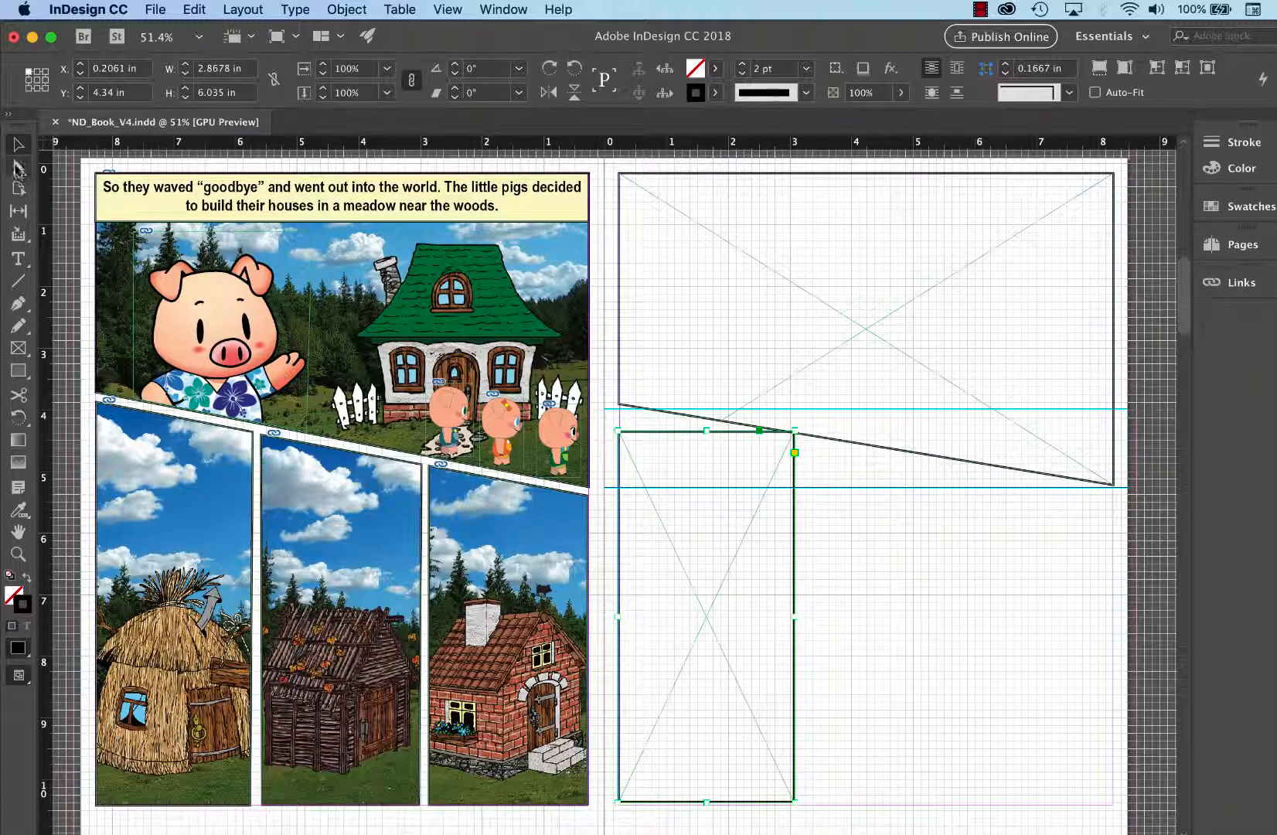
Slant the lower frame's top edge by moving only its top right corner point down
left_click(19, 167)
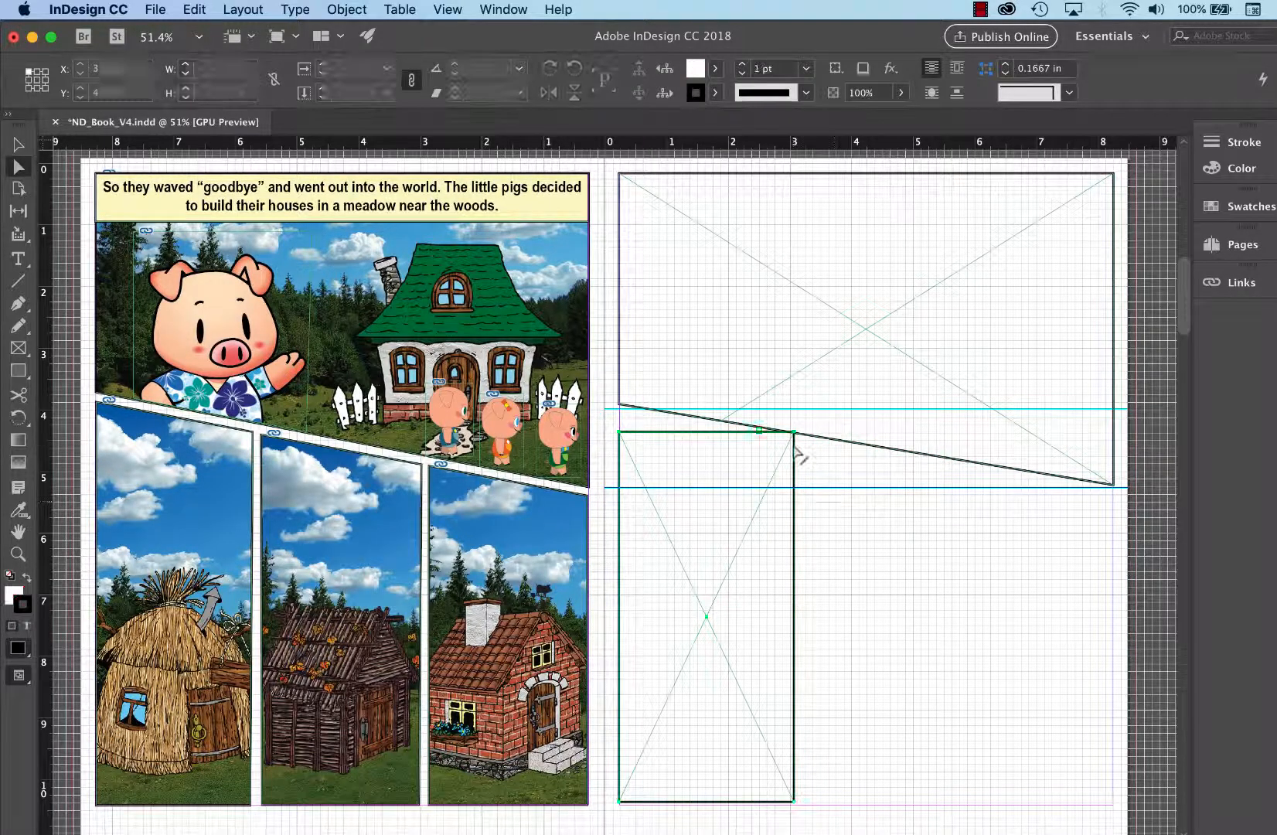
left_click_drag(794, 433, 797, 473)
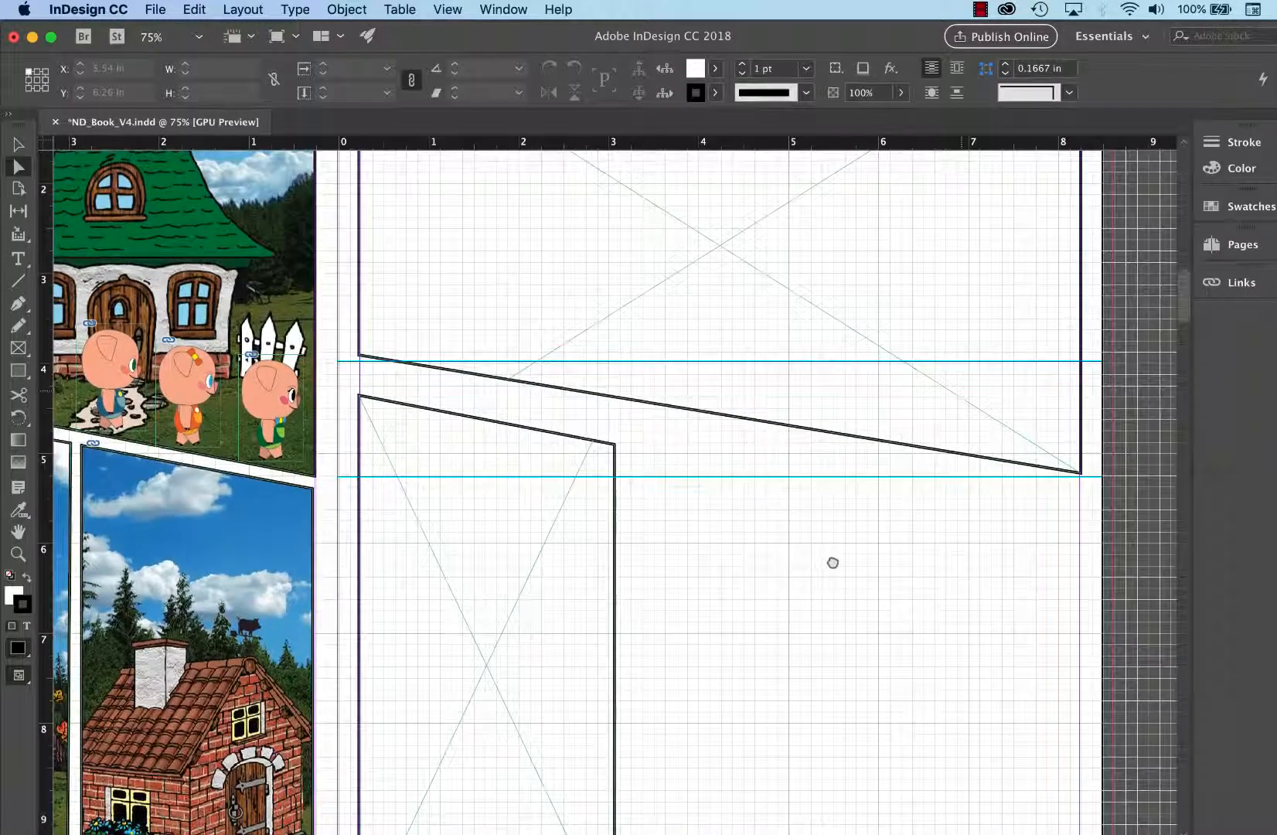
left_click_drag(833, 562, 837, 558)
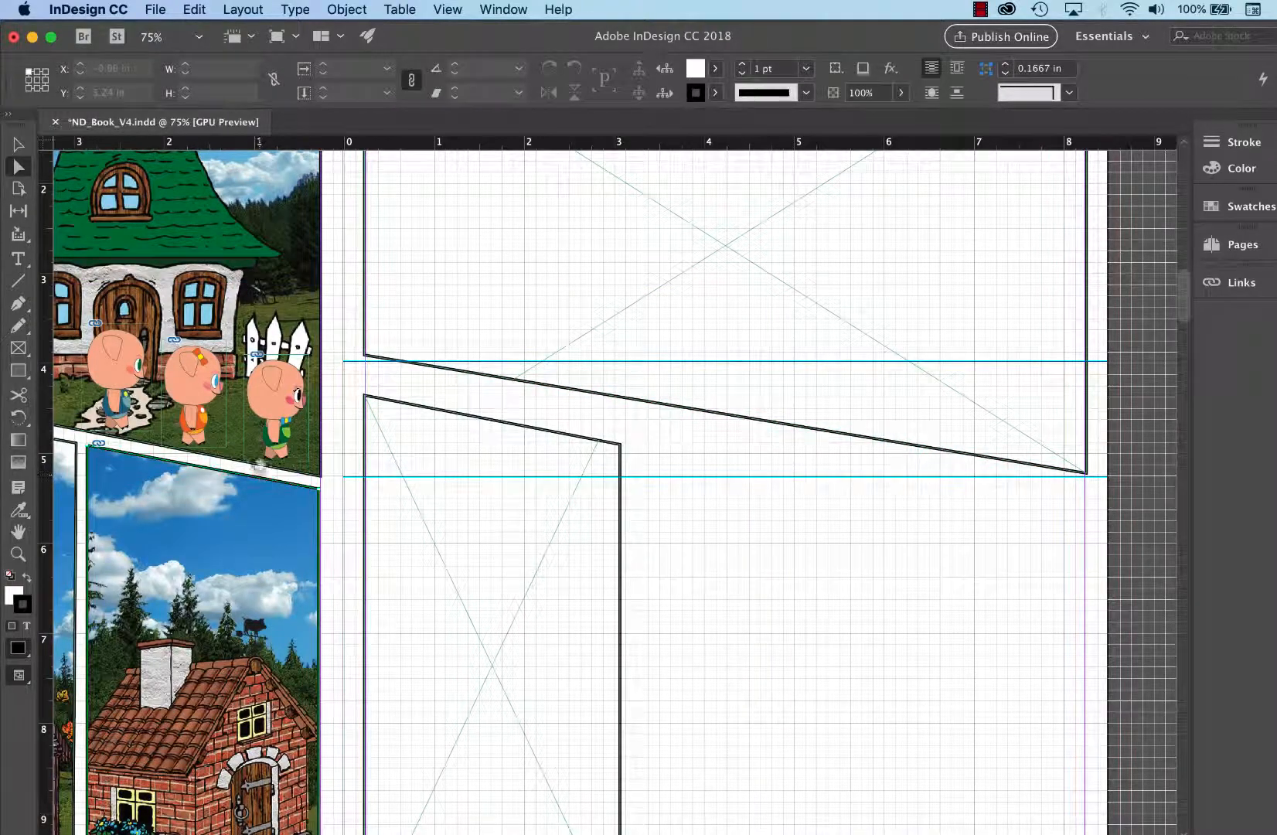
Draw a 2 pt slanted line about 8.59 in long across the page, parallel to the upper panel's lower edge, and lock it
left_click(16, 283)
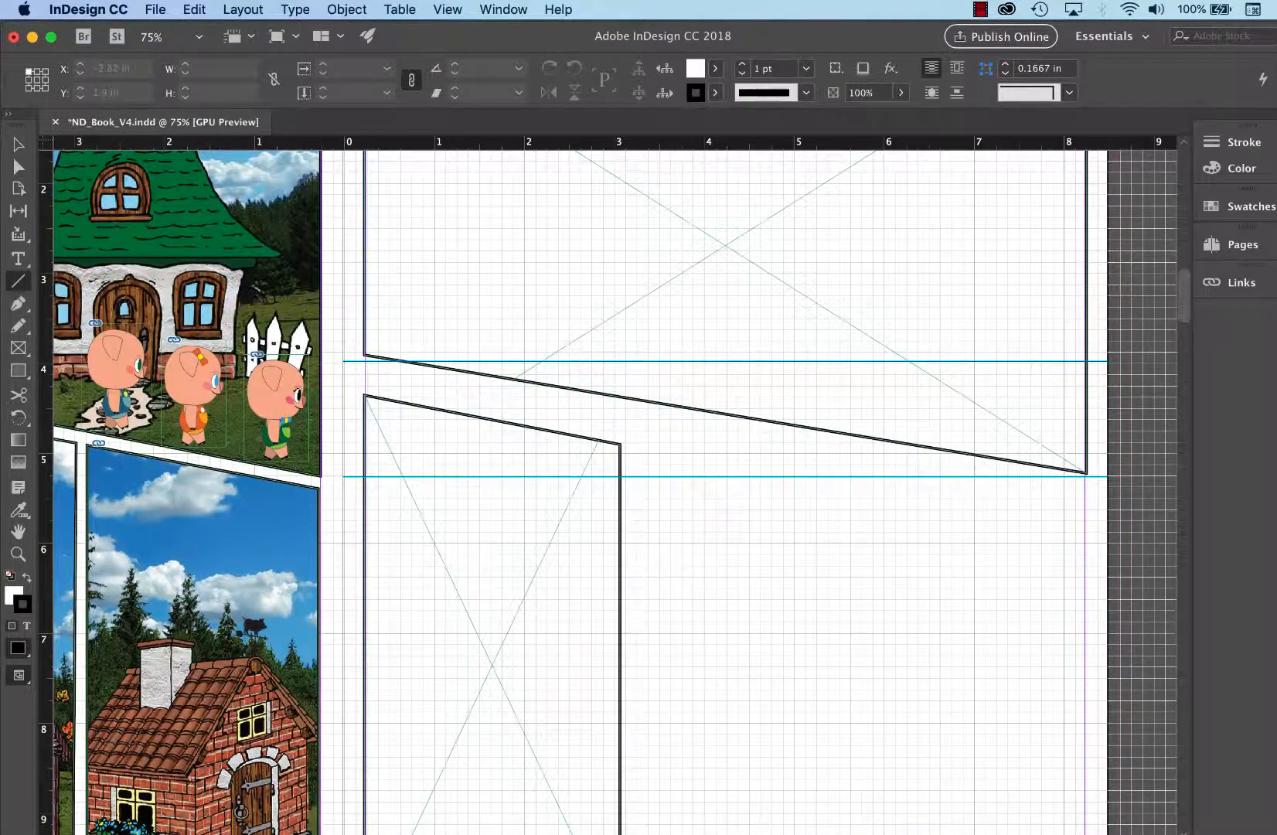
left_click_drag(343, 364, 1111, 494)
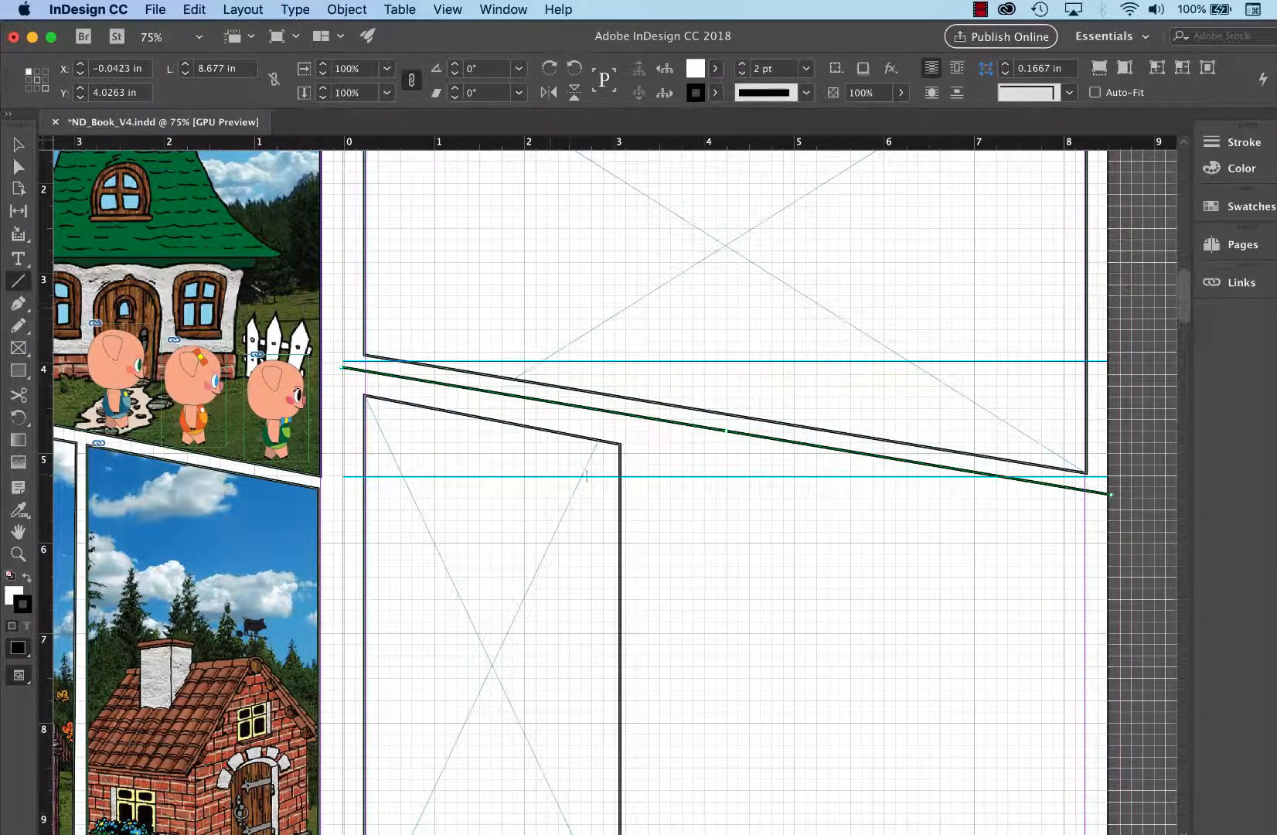
left_click(18, 144)
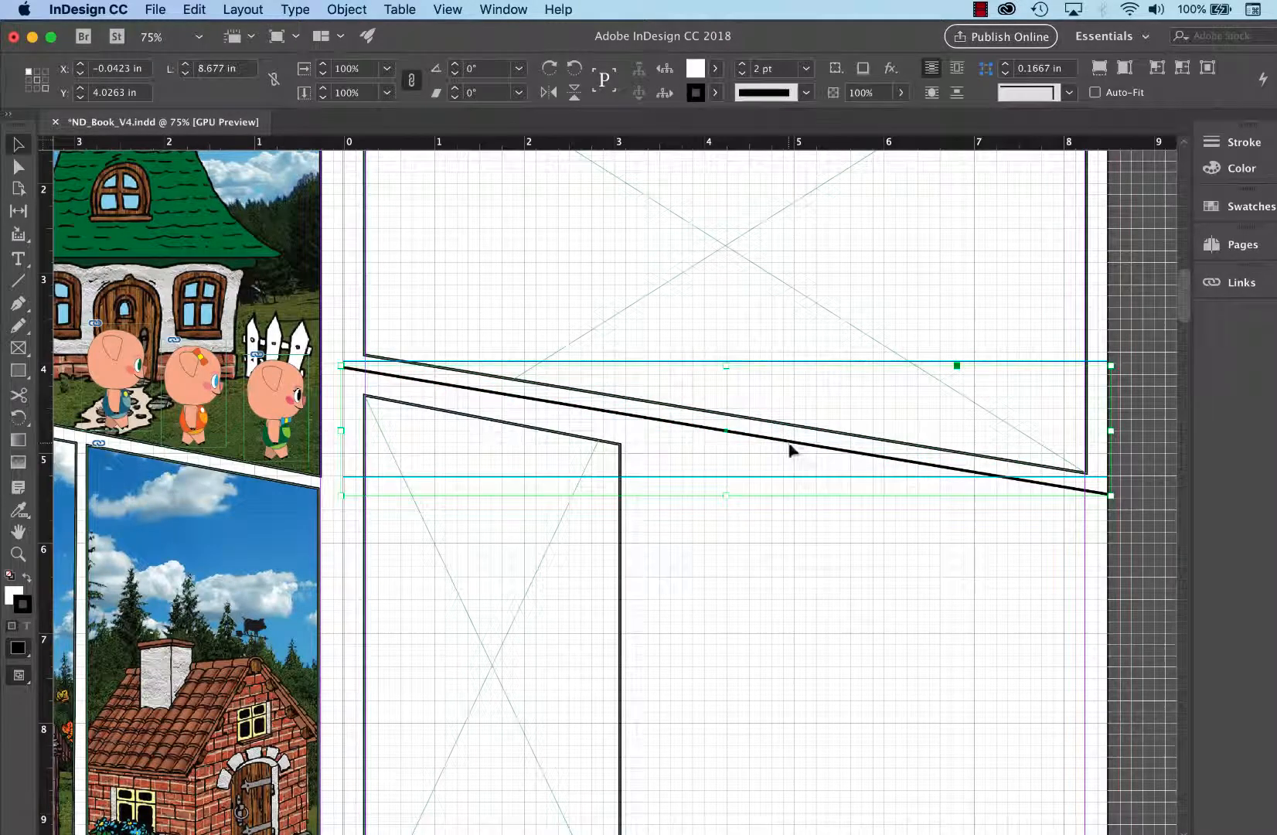
left_click_drag(796, 452, 801, 451)
left_click(18, 167)
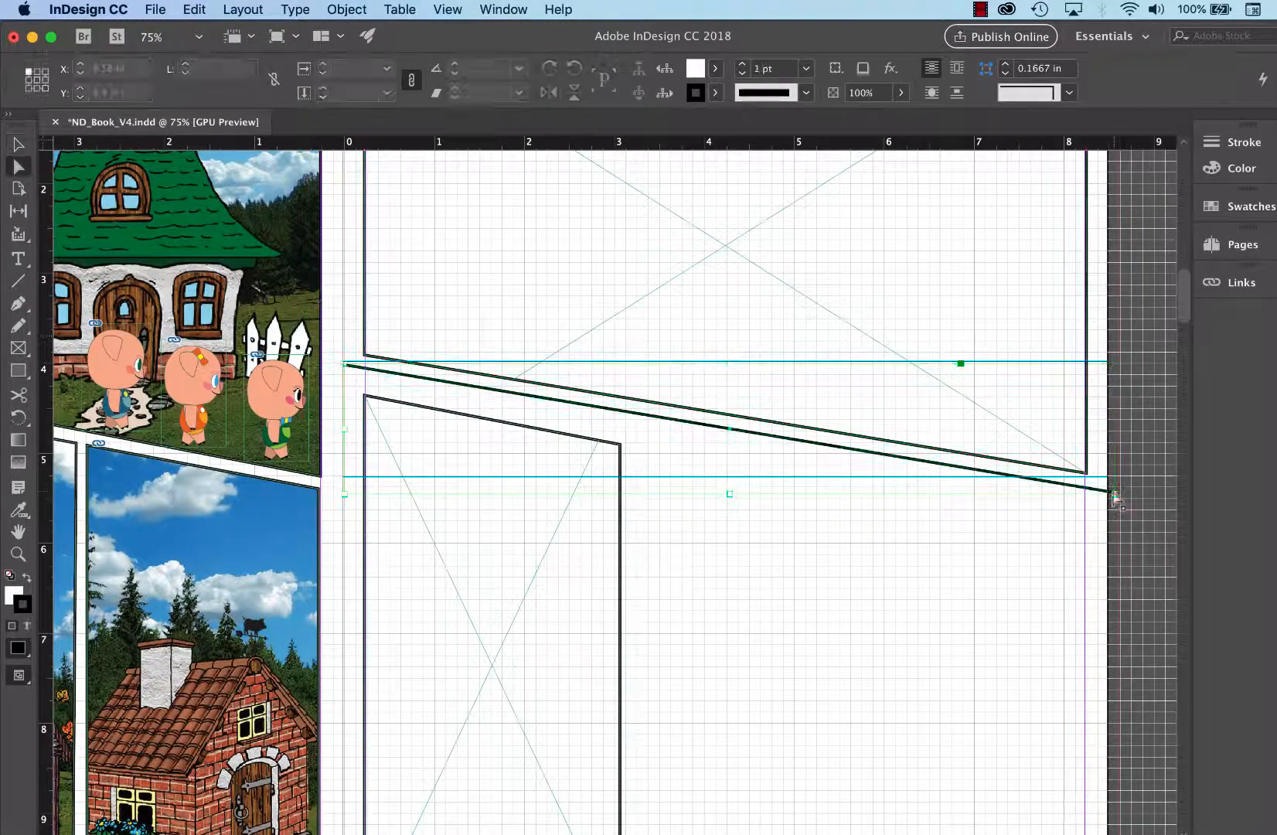
left_click_drag(1115, 494, 1110, 495)
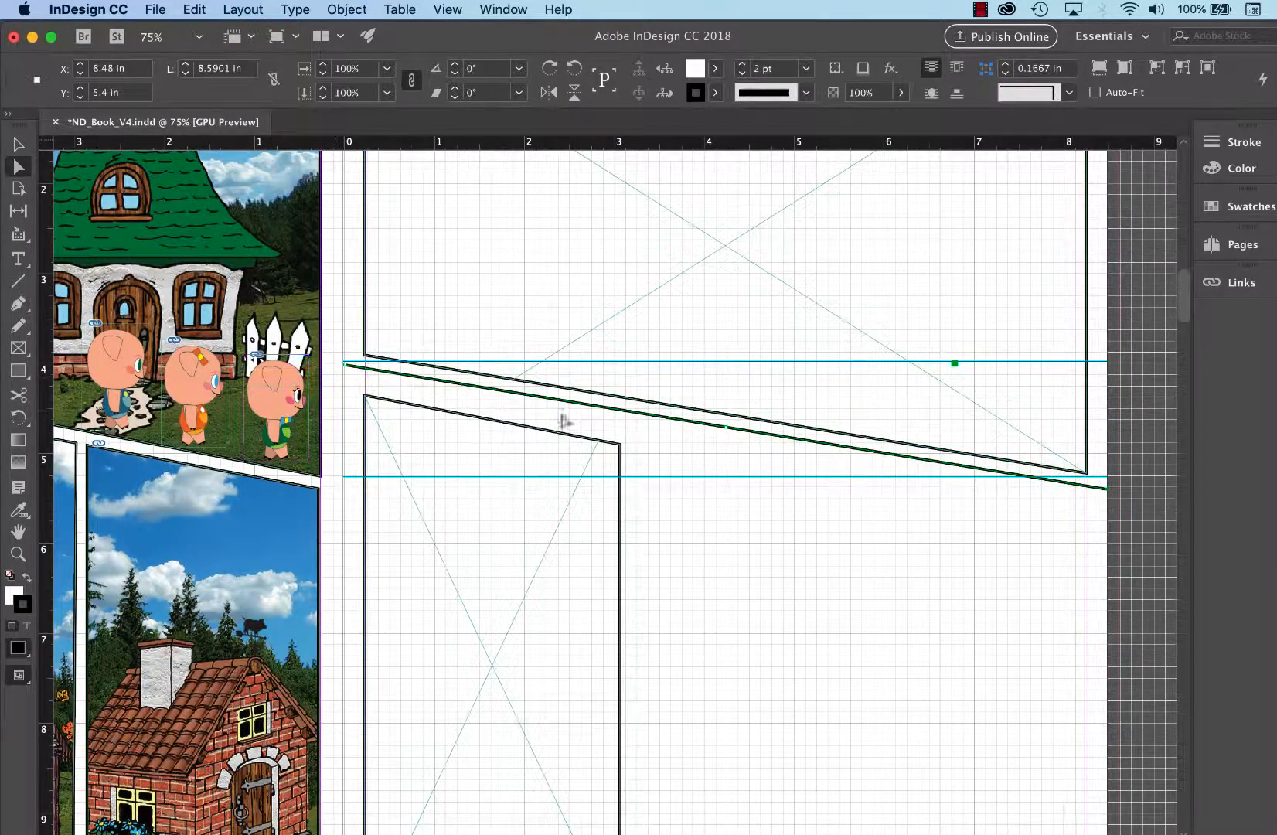
left_click(18, 144)
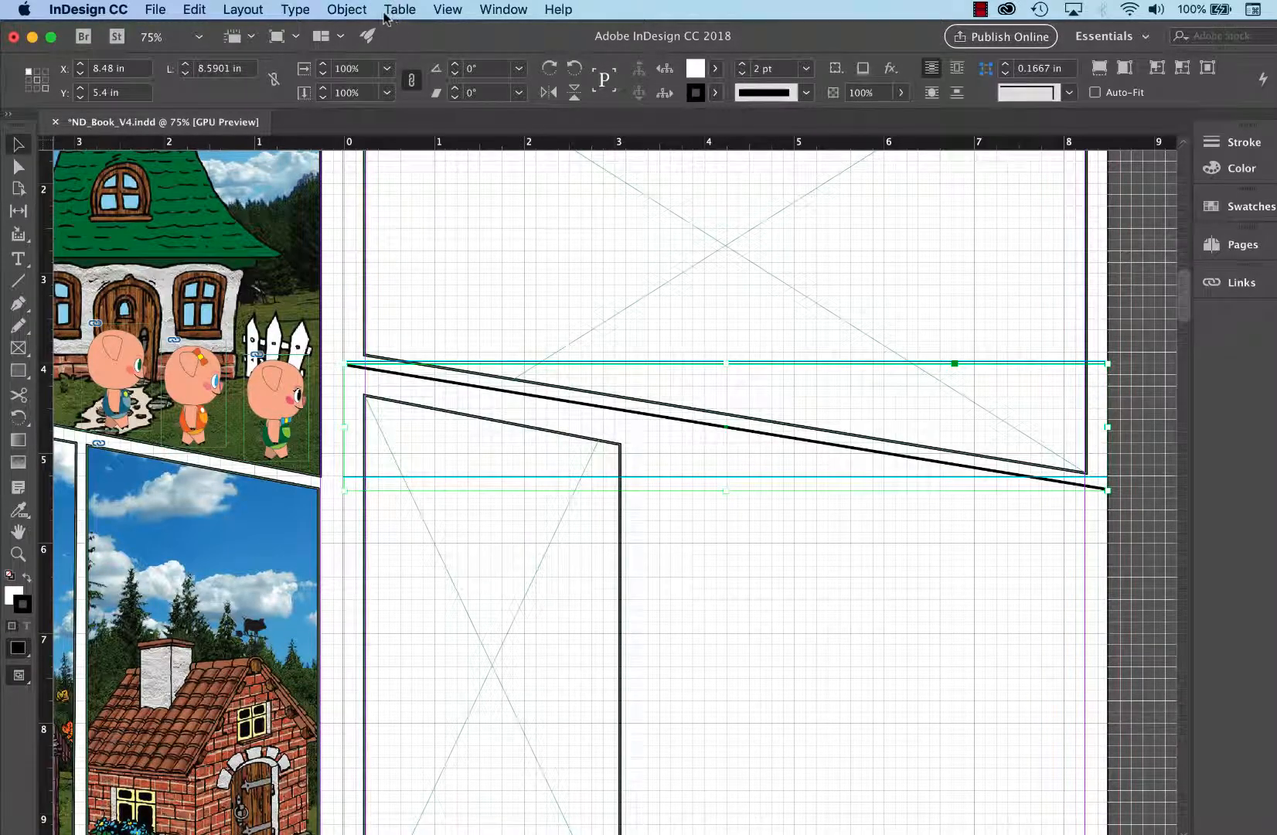
key("super+l")
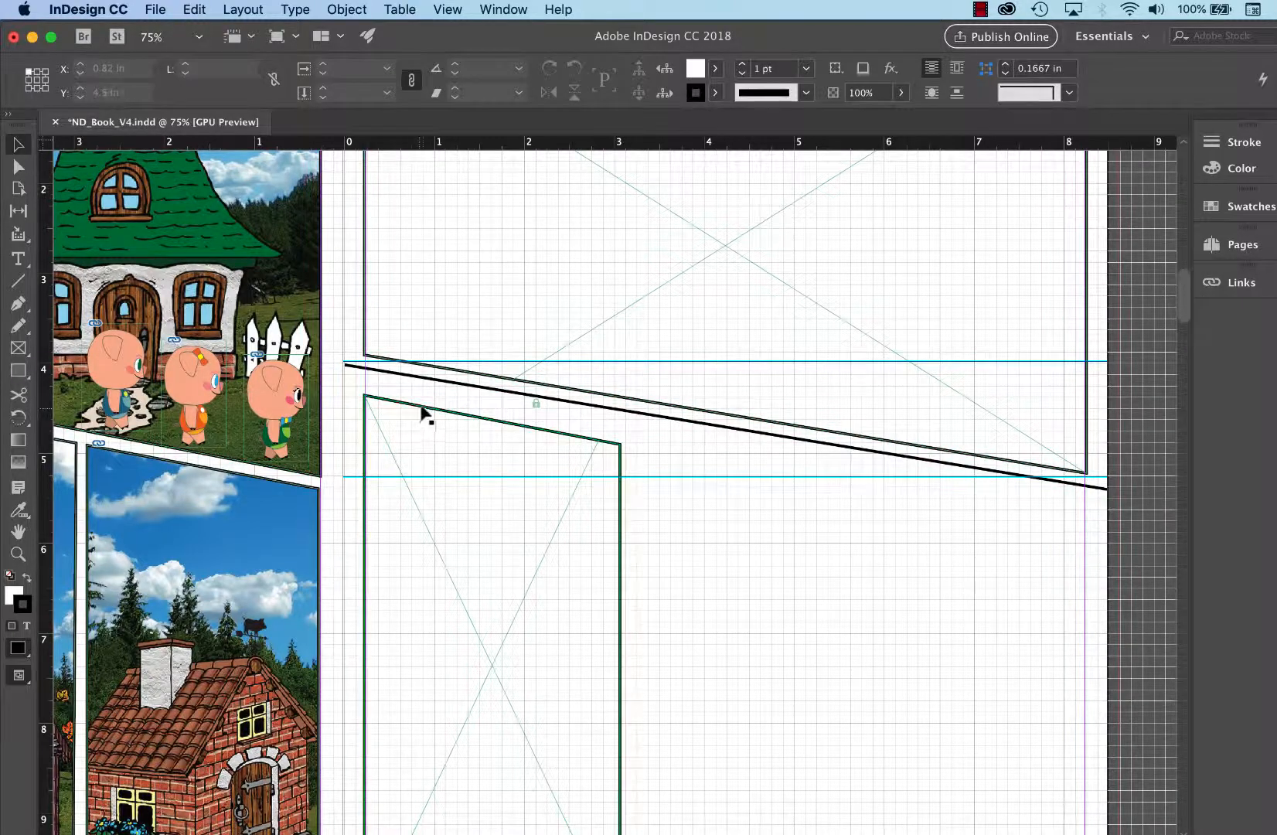
Raise the lower frame's top edge to the slanted reference line and align its top right corner point with that line
left_click(478, 419)
left_click_drag(493, 395, 494, 366)
key("a")
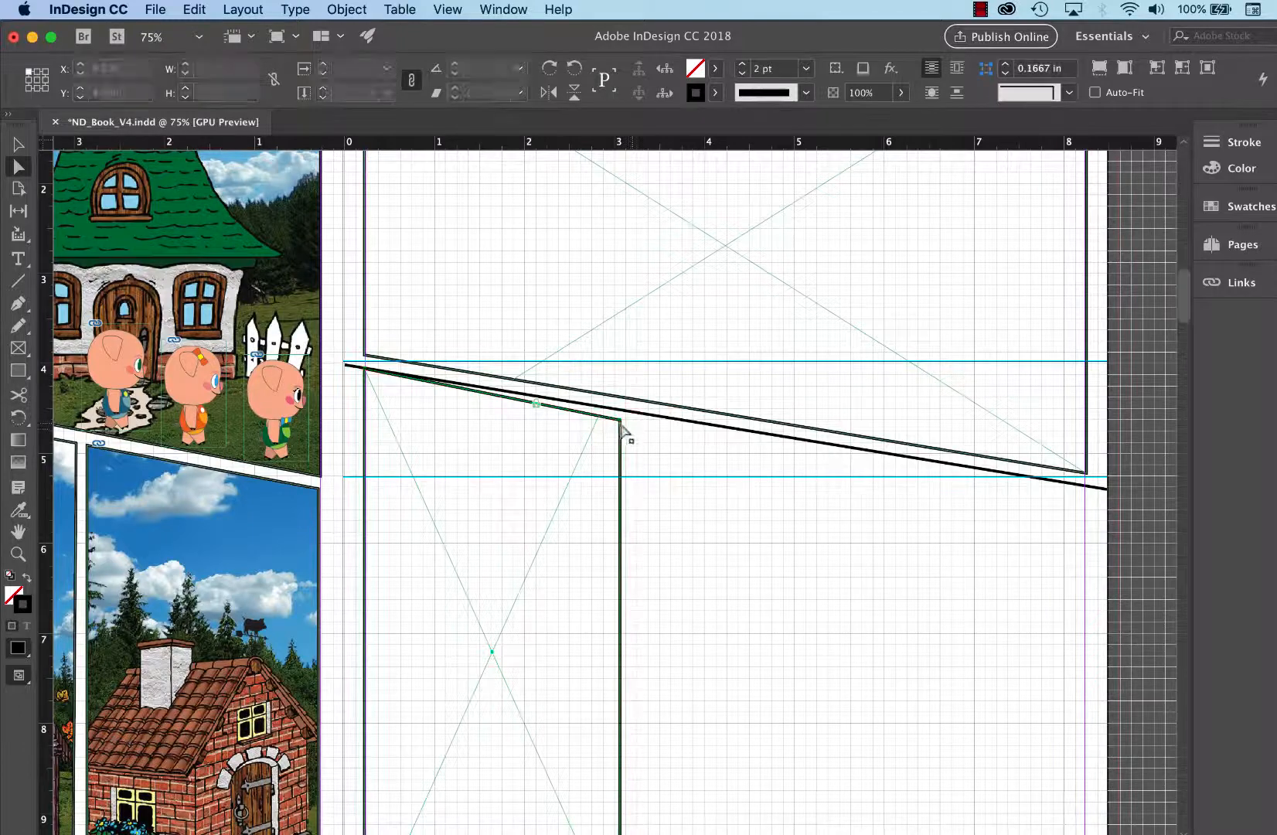
left_click_drag(621, 421, 626, 420)
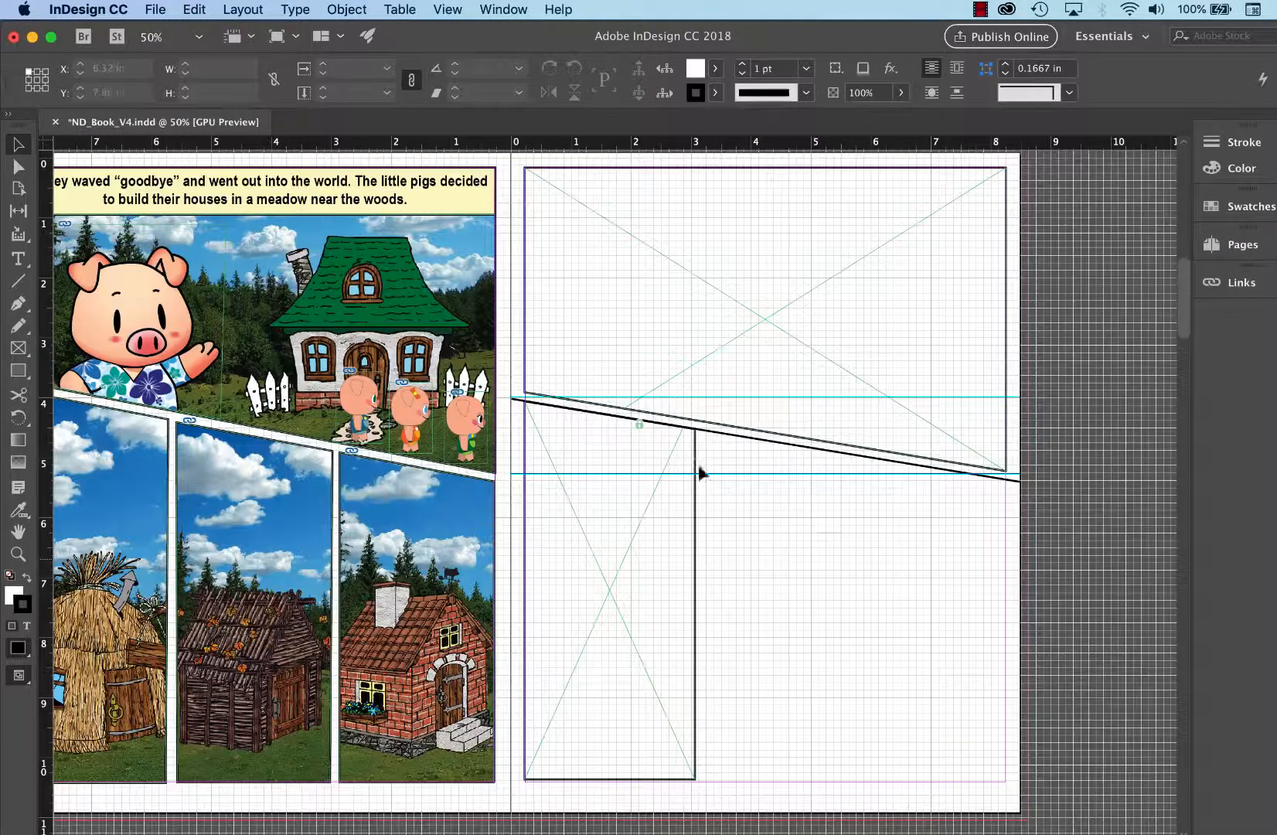
Duplicate the slanted lower frame beside the original at X 3.1944 in, leaving a narrow gutter between the two frames
key("super+equal")
scroll(761, 429, "down", 3)
left_click_drag(585, 465, 994, 498)
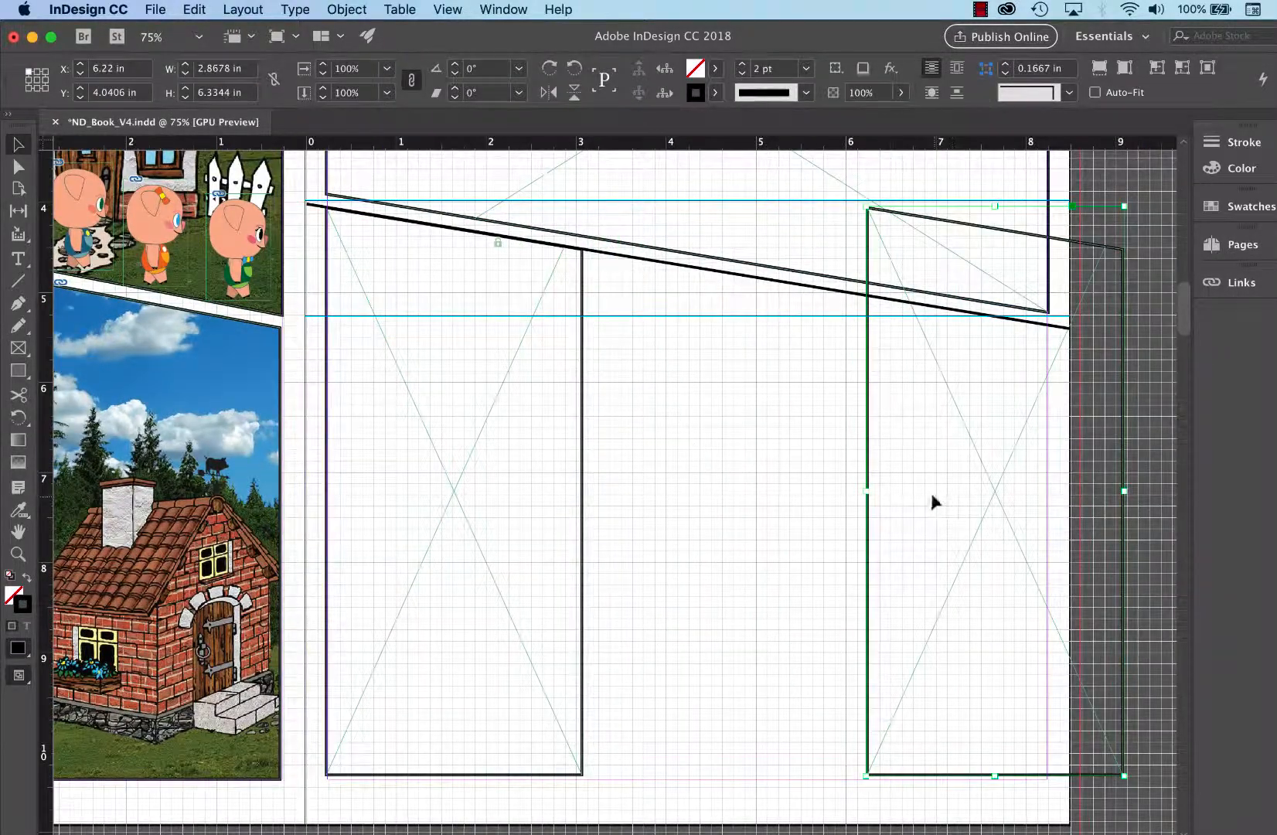
key("super+z")
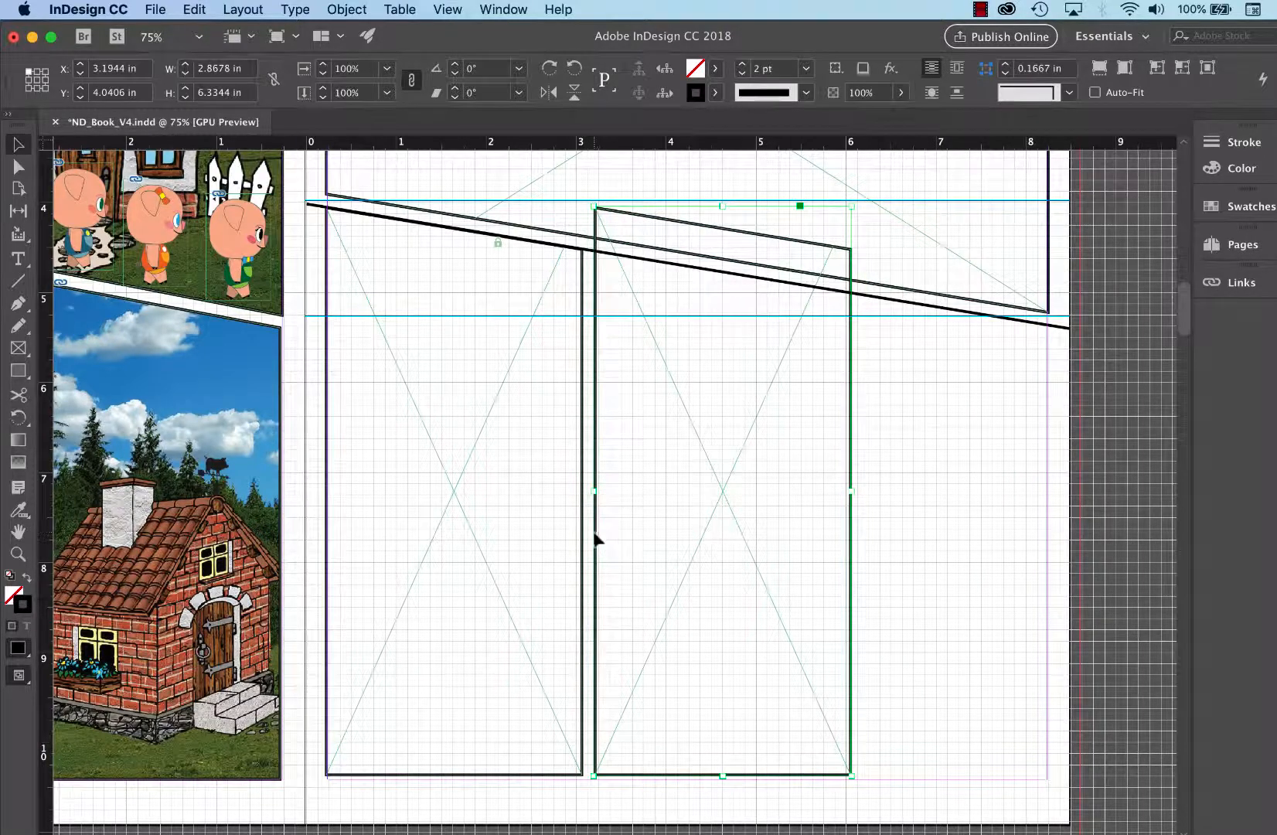
Duplicate the second lower frame beside itself as a third panel and nudge it left to match the first gutter
left_click_drag(595, 539, 872, 539)
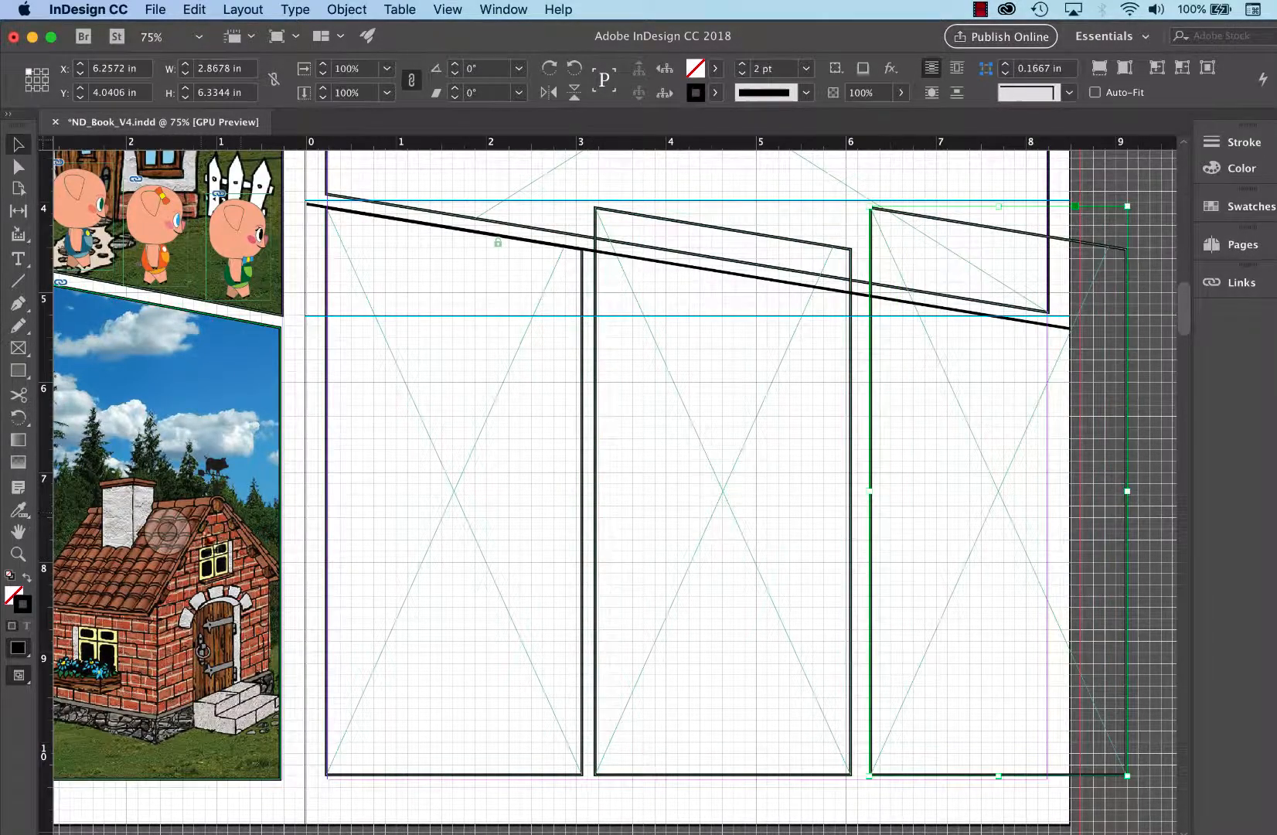
key("Left")
key("Left")
key("Left")
key("Left")
key("Left")
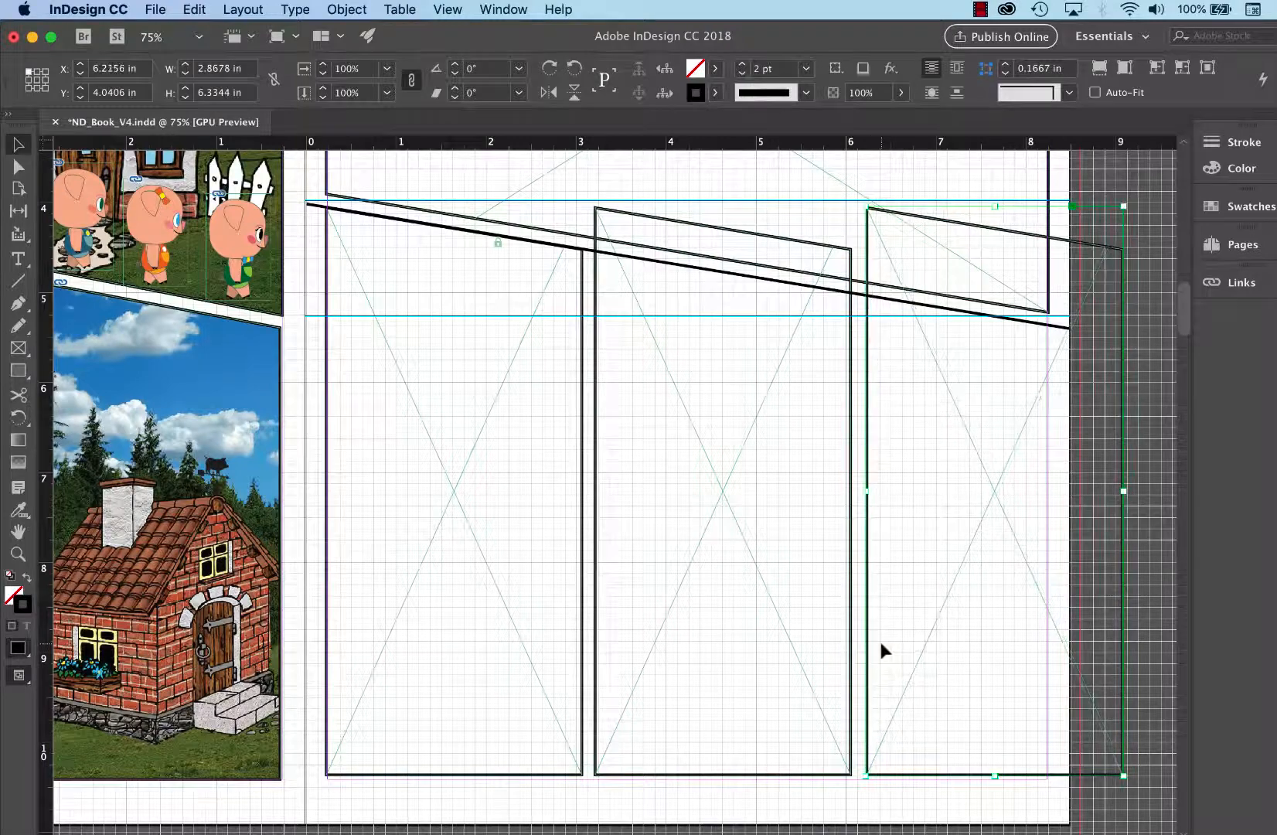
Select the three lower frames together and extend their bottom edges slightly down to the bottom margin
left_click_drag(914, 802, 569, 731)
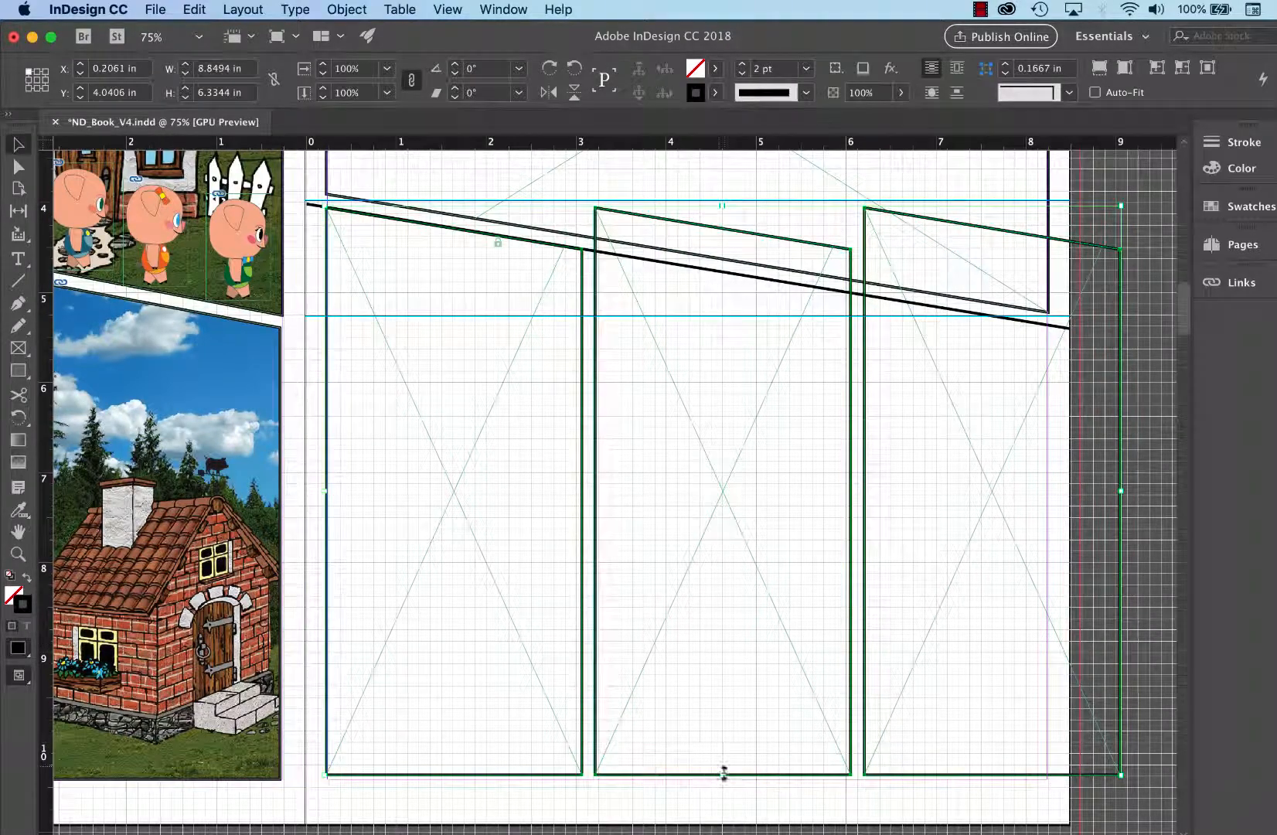
left_click_drag(724, 775, 722, 778)
left_click(724, 803)
Examine the three new lower frames against the facing page's finished panels and the right page margin
key("super+minus")
key("super+minus")
left_click_drag(586, 584, 688, 588)
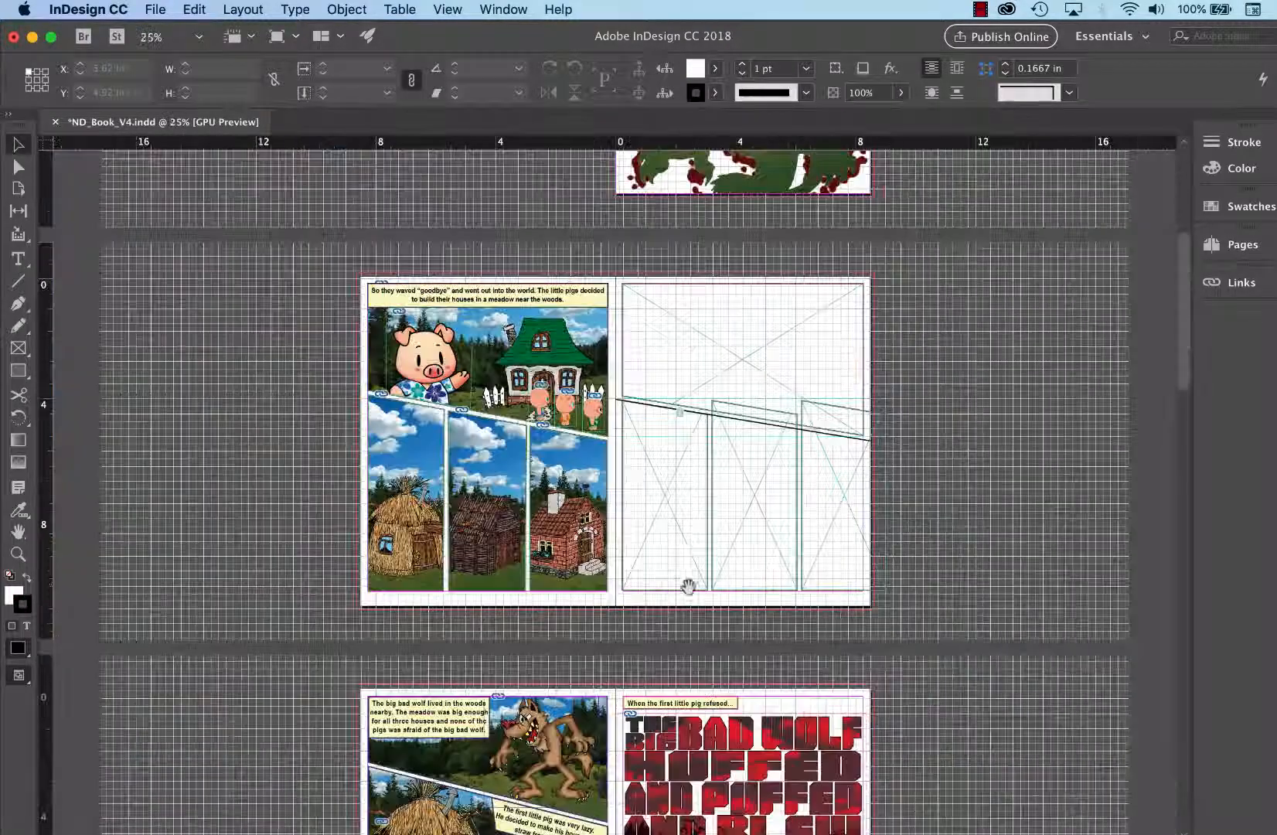
key("super+equal")
key("super+equal")
left_click_drag(726, 506, 900, 494)
key("super+minus")
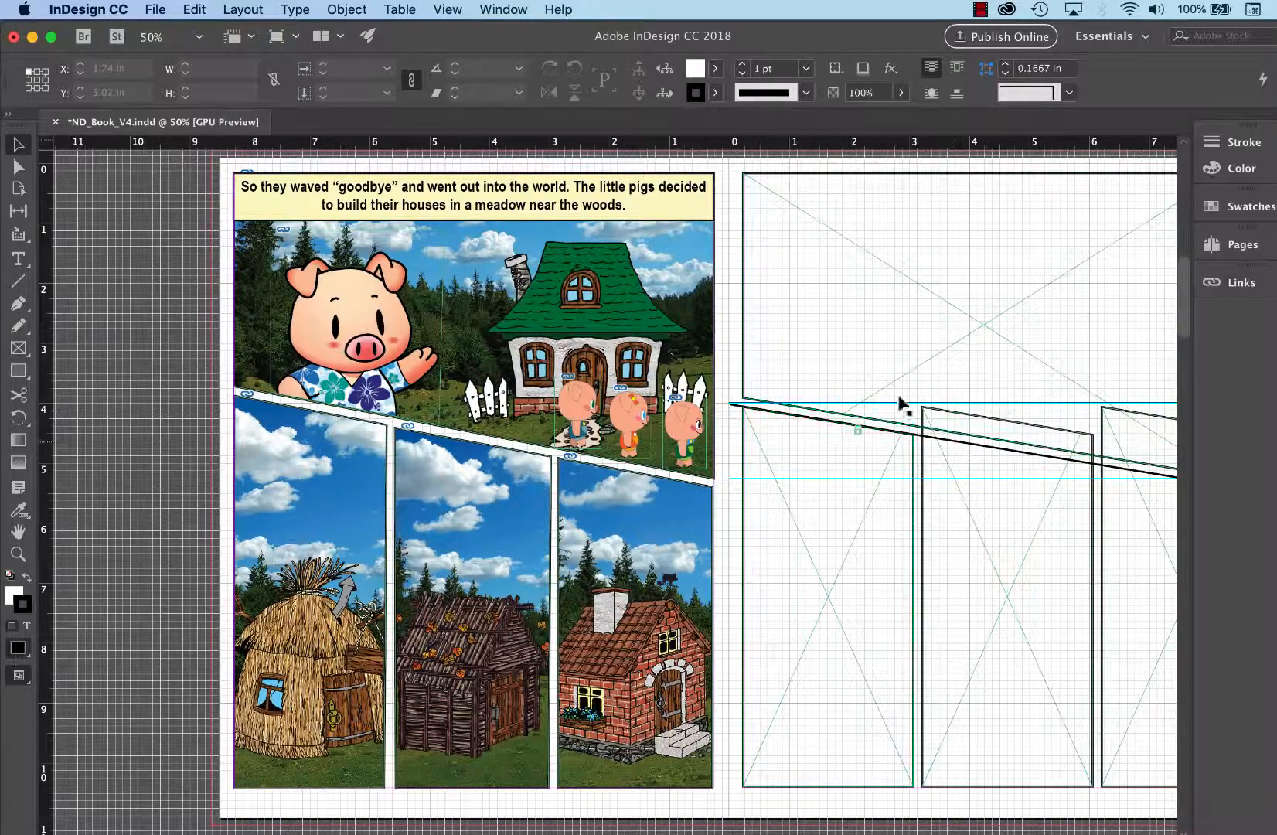
left_click_drag(978, 505, 625, 487)
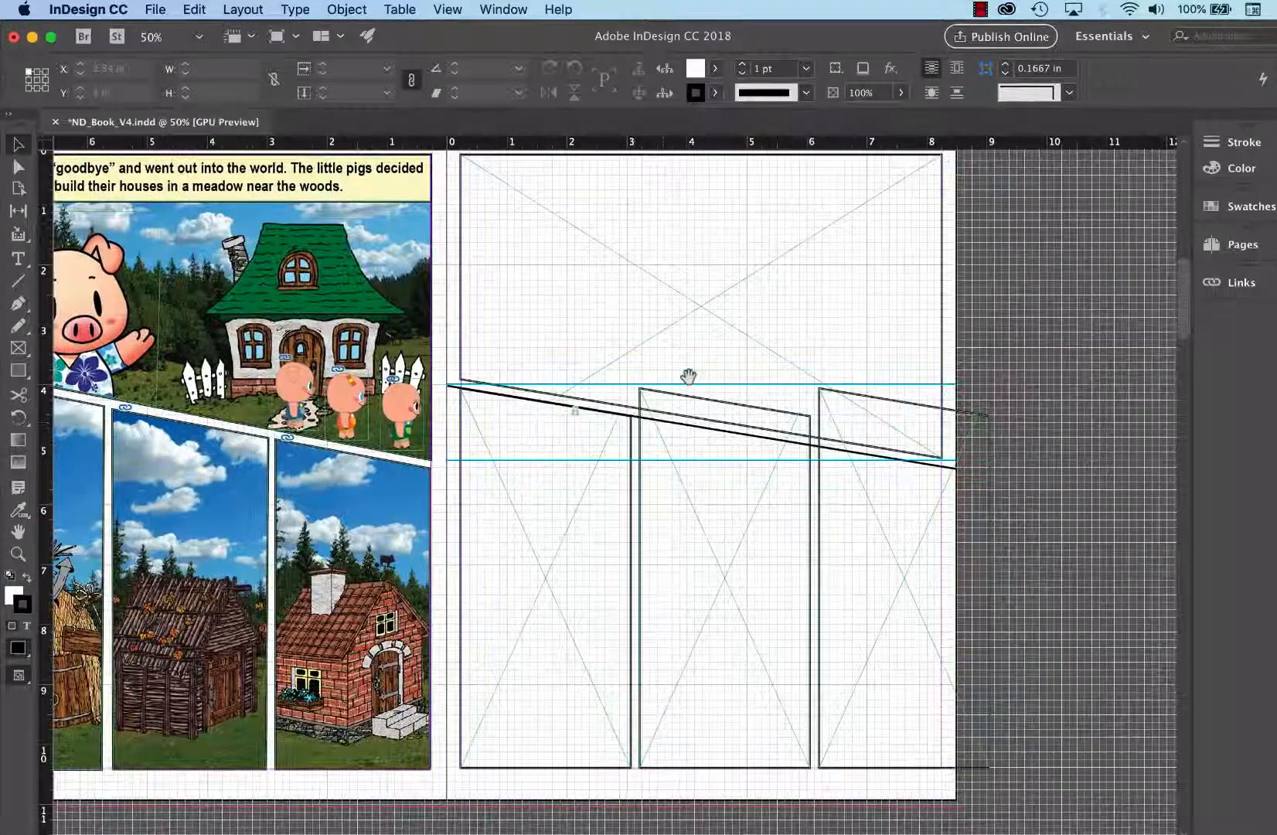
key("super+equal")
key("super+minus")
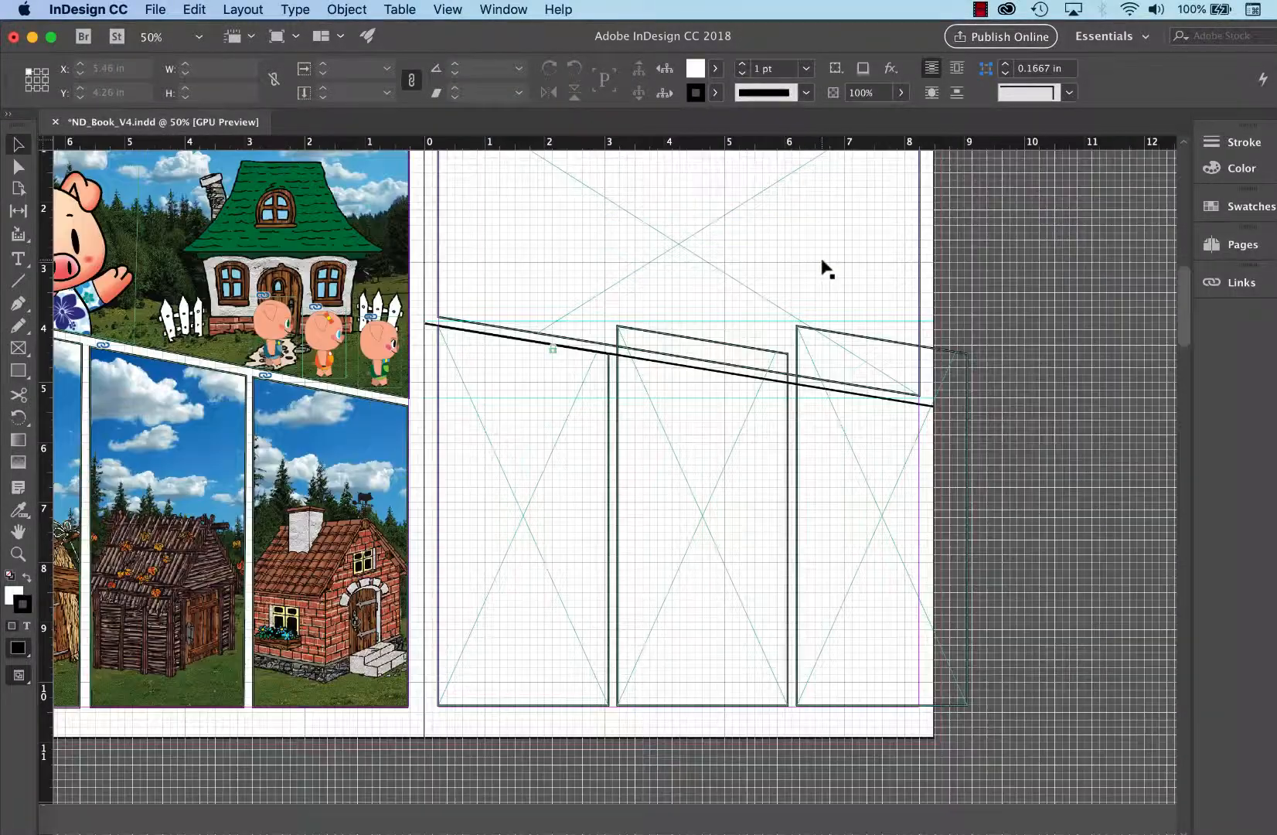
scroll(561, 499, "left", 3)
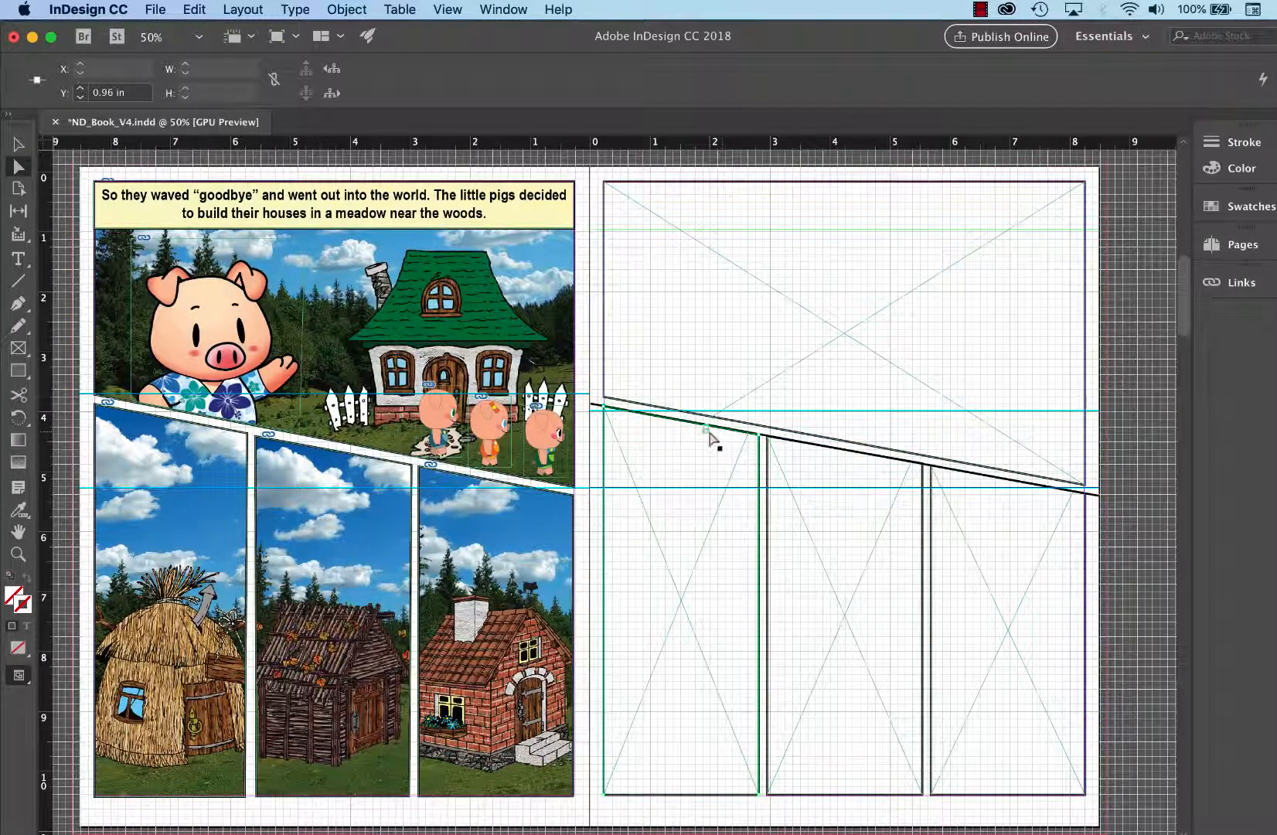
Unlock all objects on the spread and delete the slanted reference line between the upper and lower panels
left_click(347, 9)
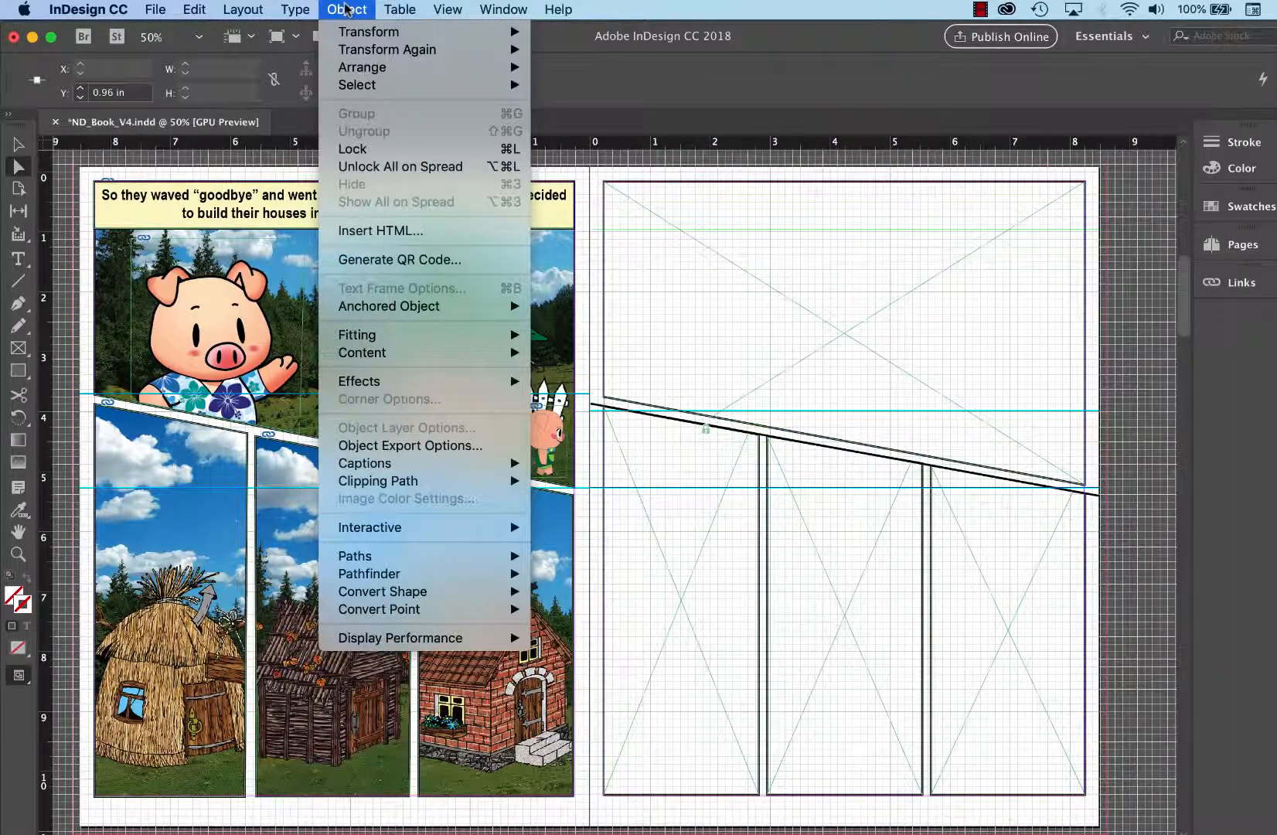
left_click(495, 166)
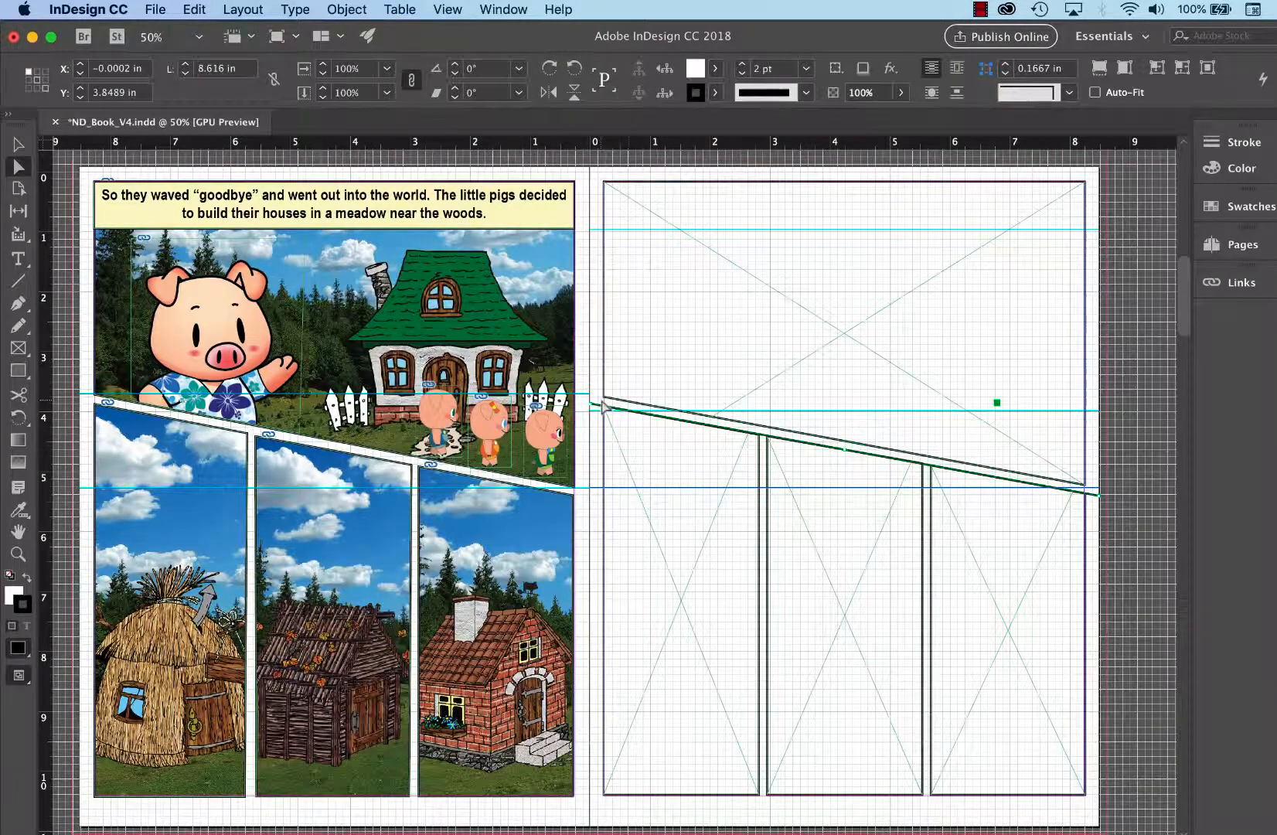
key("Delete")
Hide the document grid
left_click(447, 10)
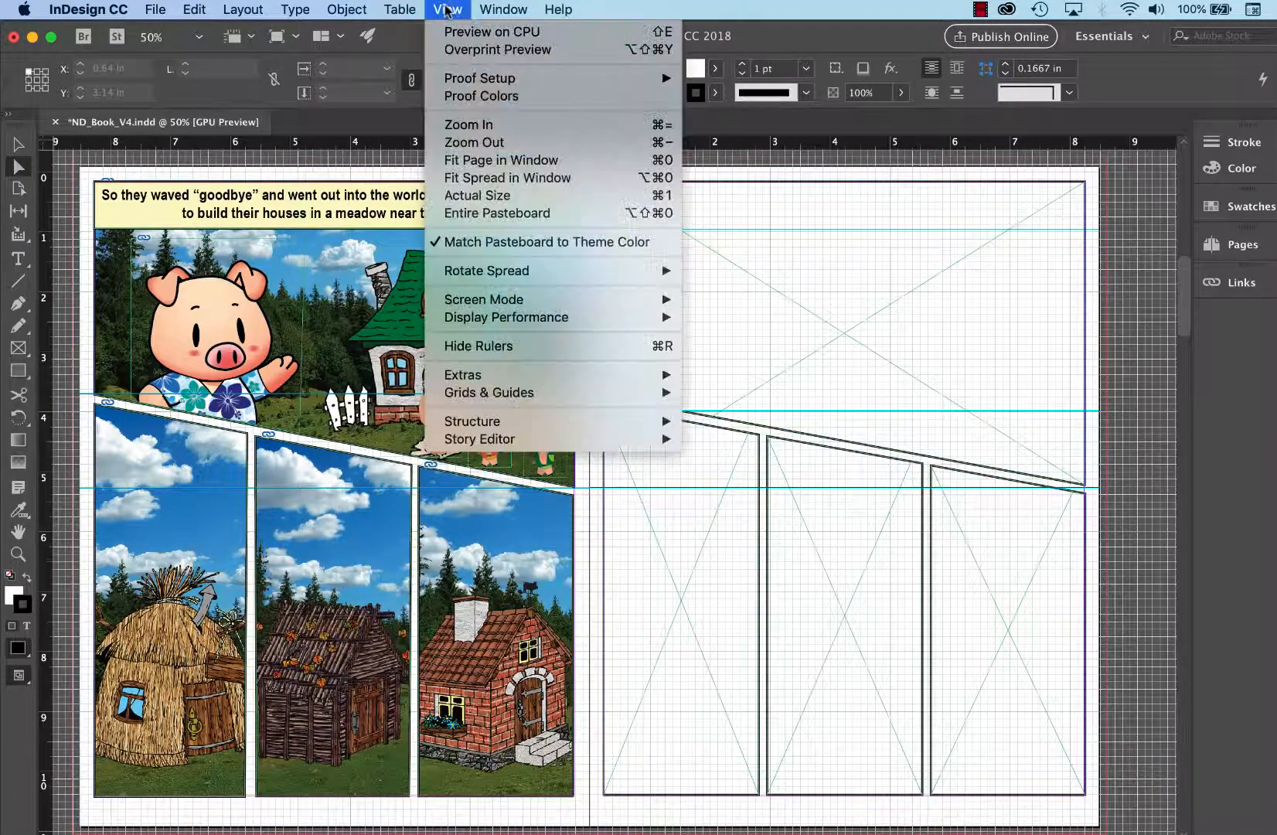
mouse_move(600, 393)
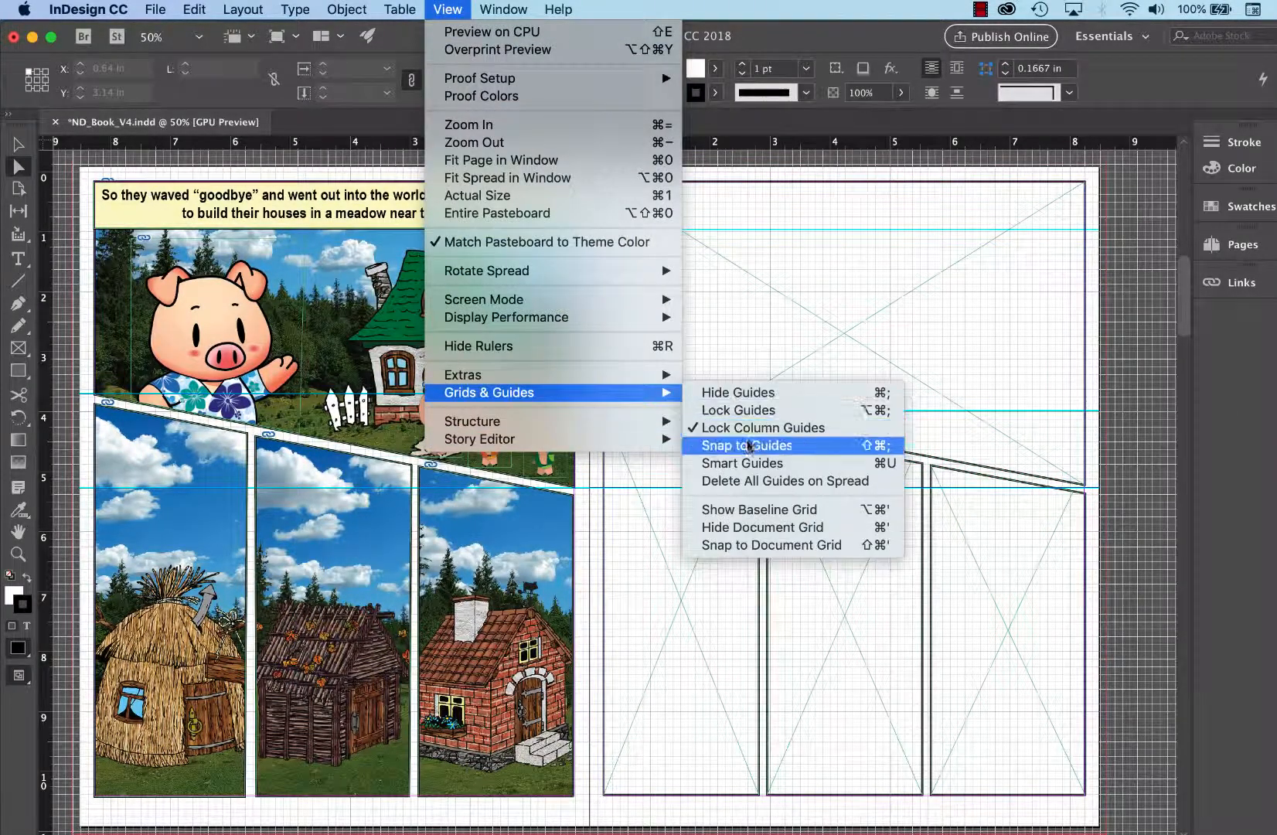
left_click(750, 528)
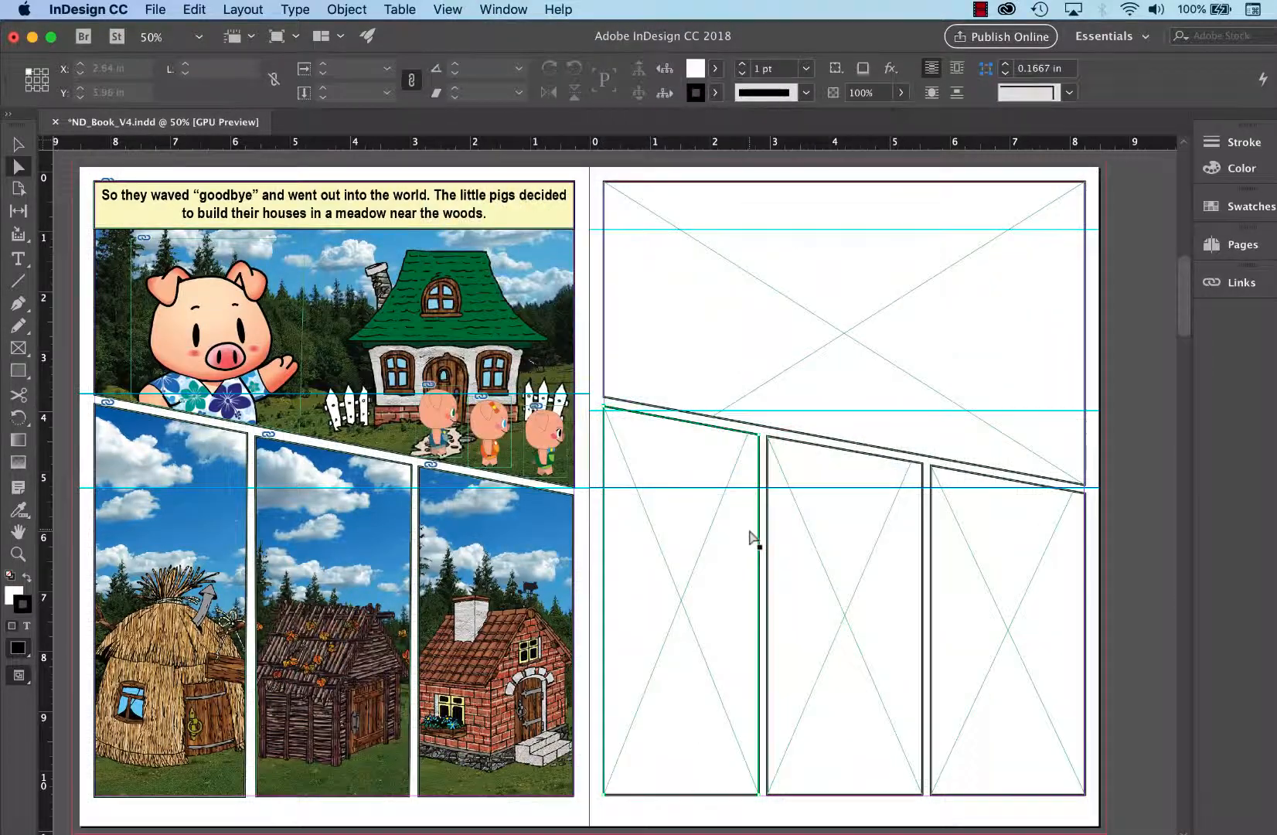
Delete the two horizontal ruler guides near the slanted gutter on the new page, keeping all the frames
left_click(800, 228)
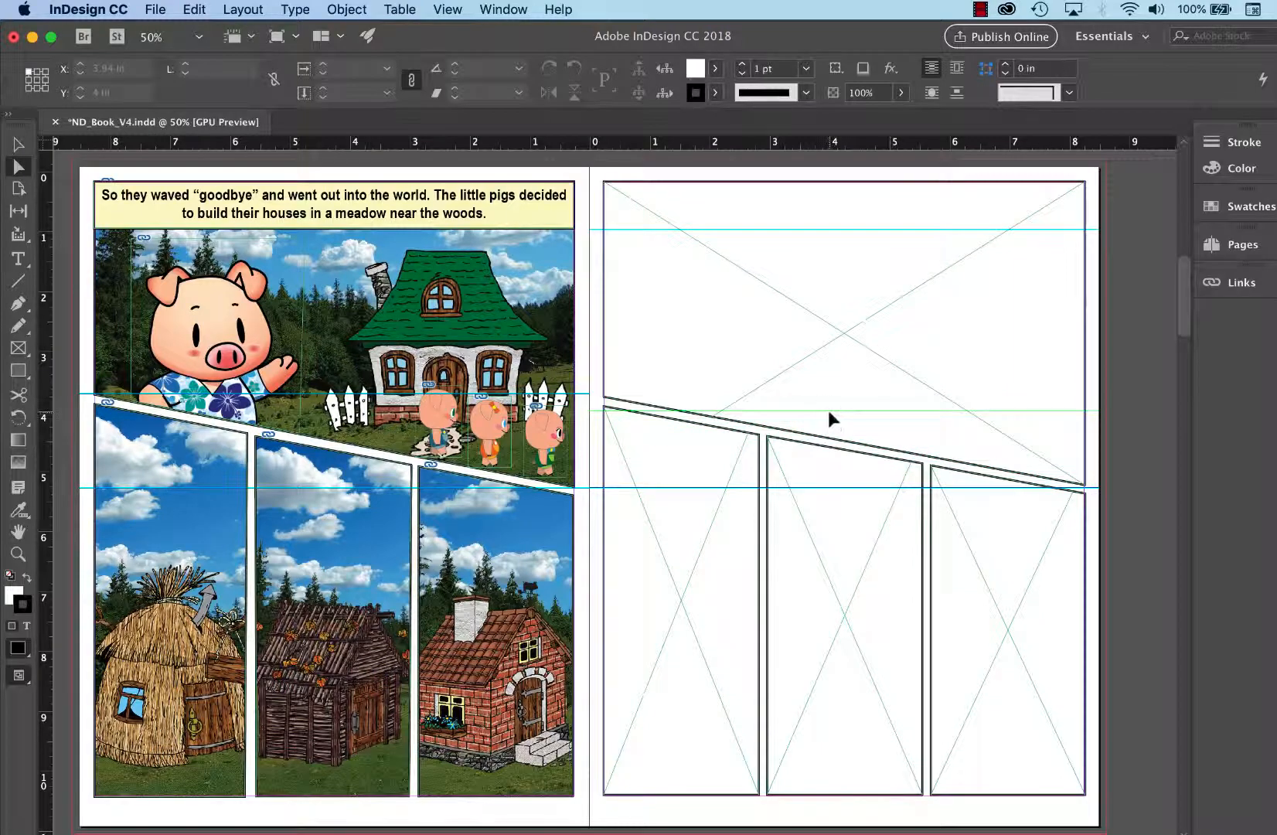
left_click(863, 413)
key("BackSpace")
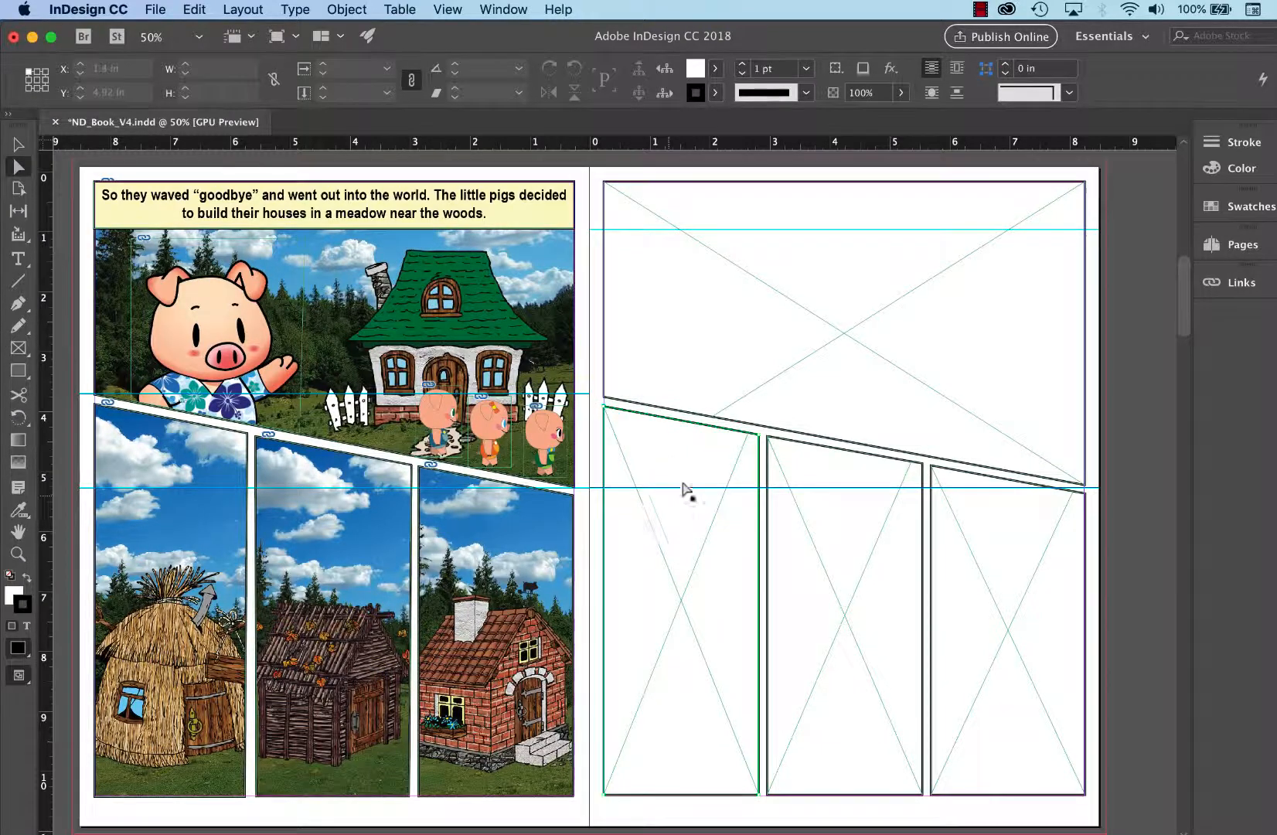
left_click(447, 9)
mouse_move(590, 399)
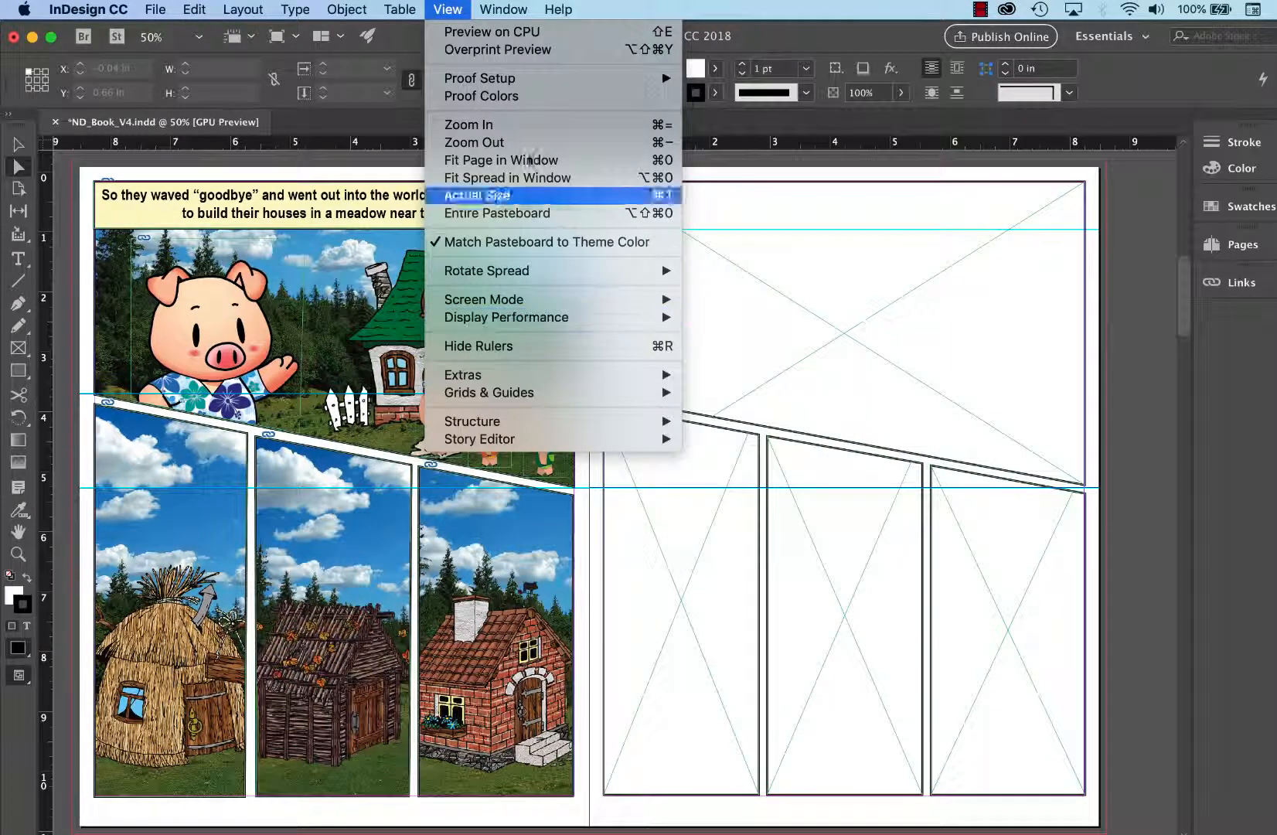
left_click(448, 10)
left_click(681, 476)
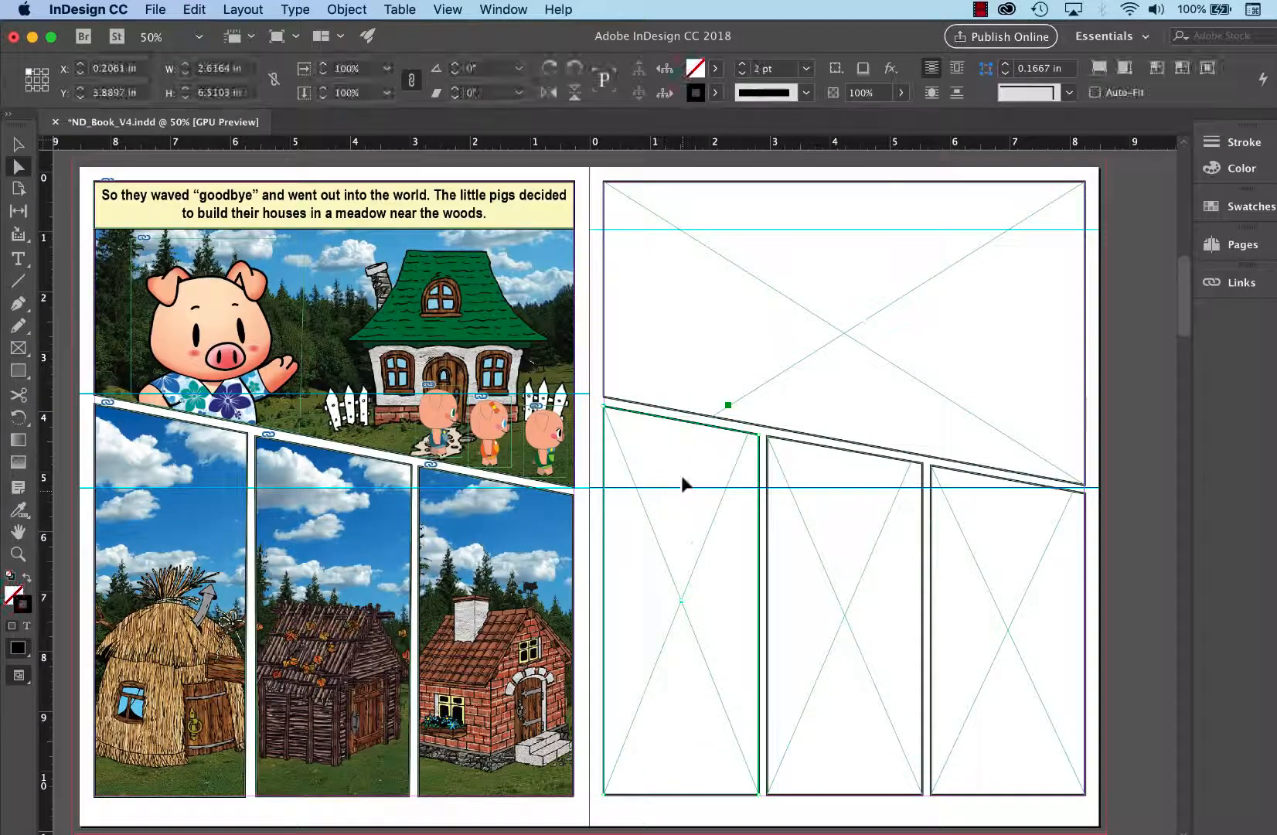
key("Delete")
key("super+z")
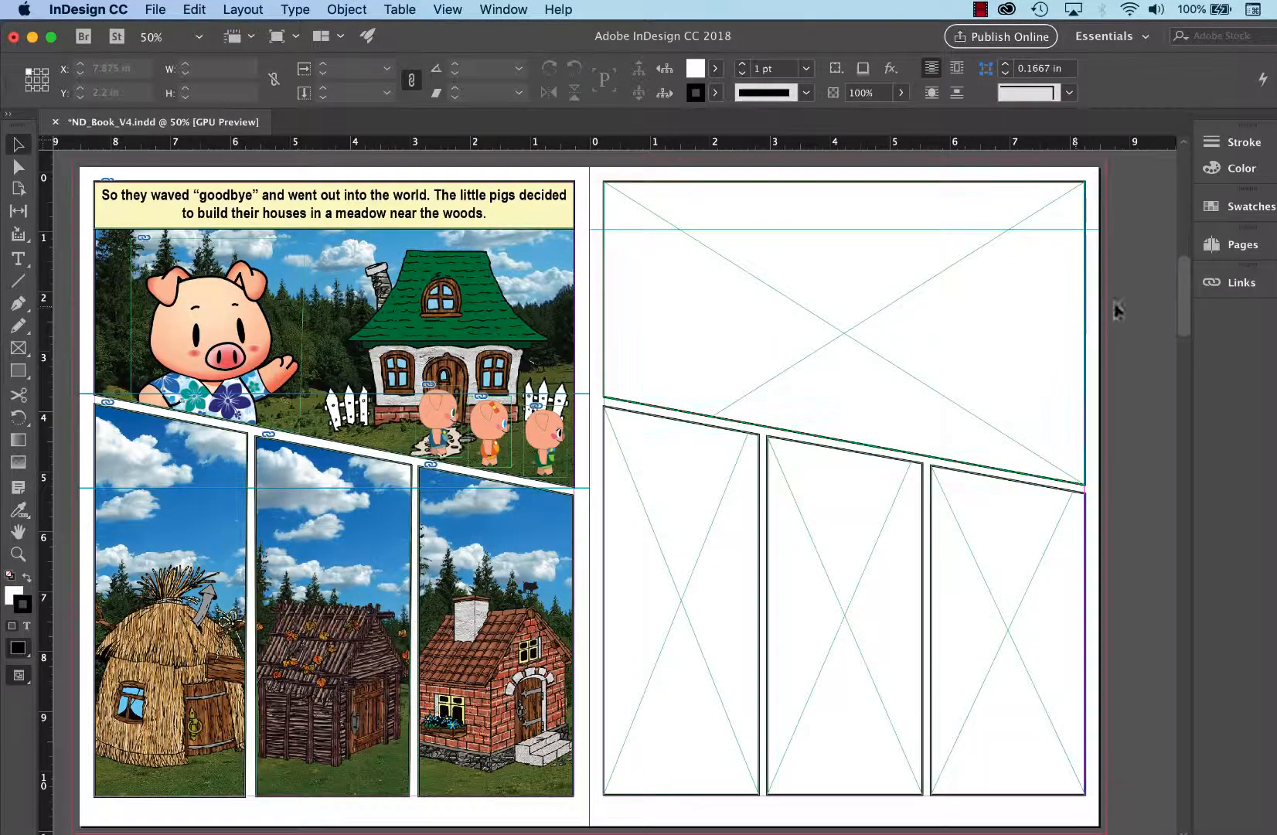
Place Parent House_smaller house.jpg from the Links folder of ND_Book_V4 Folder into the slanted top frame
mouse_move(1121, 315)
left_mouse_down()
mouse_move(1121, 356)
mouse_move(1132, 315)
left_mouse_up()
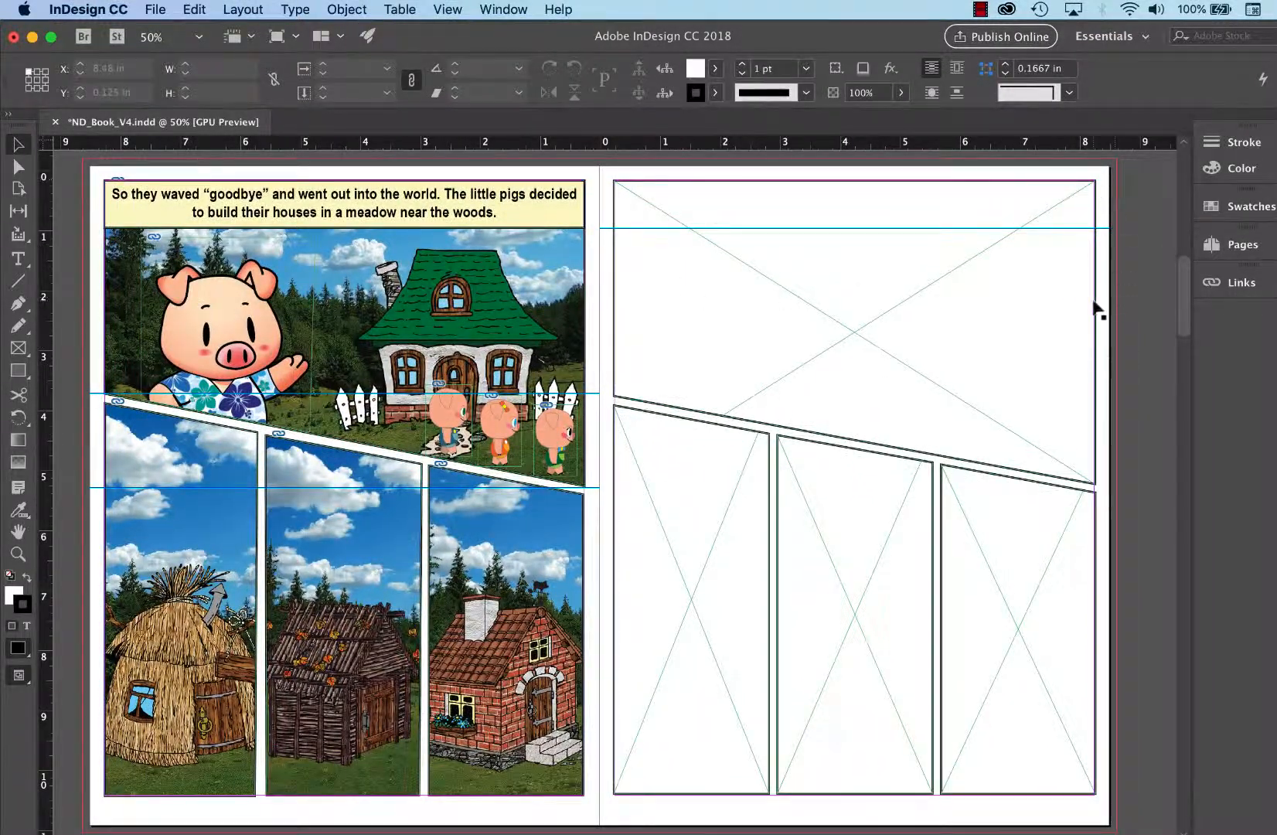
left_click(1095, 310)
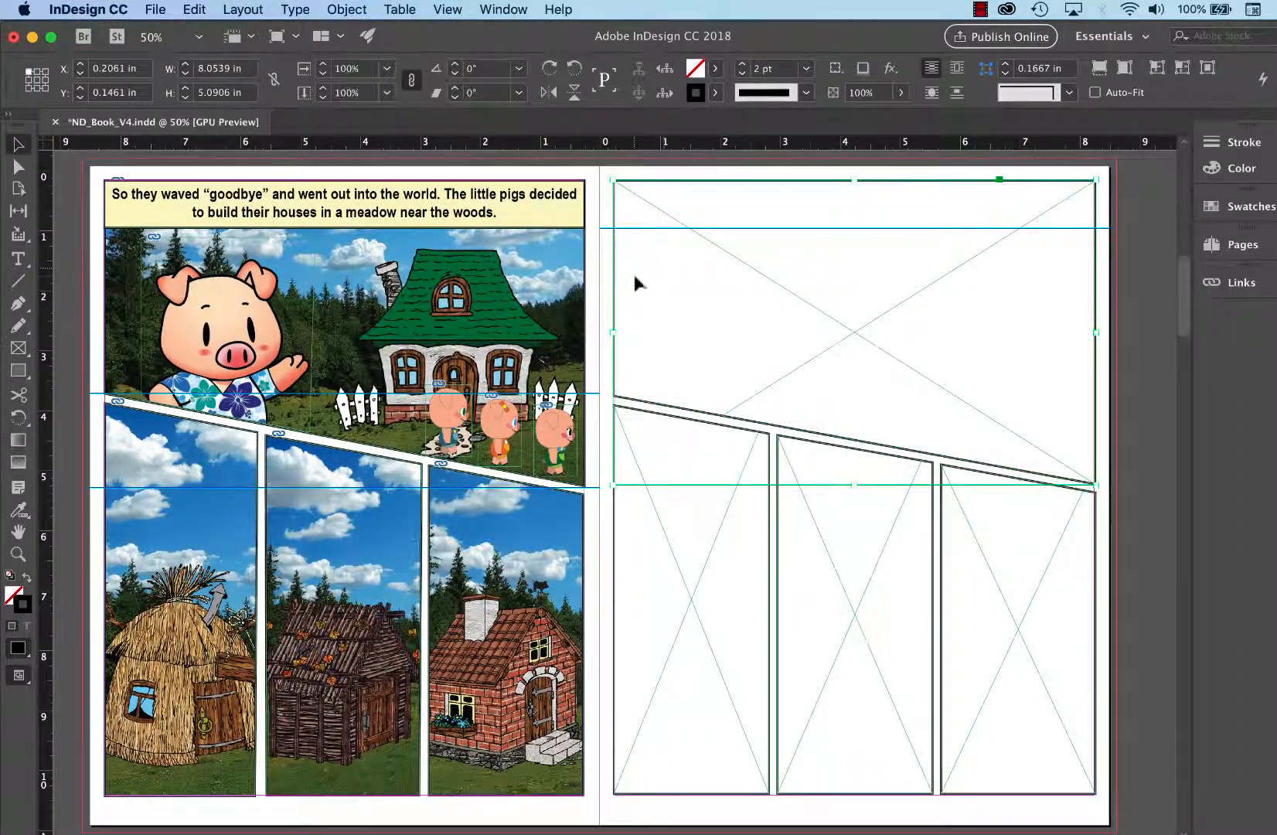
left_click(155, 9)
left_click(176, 245)
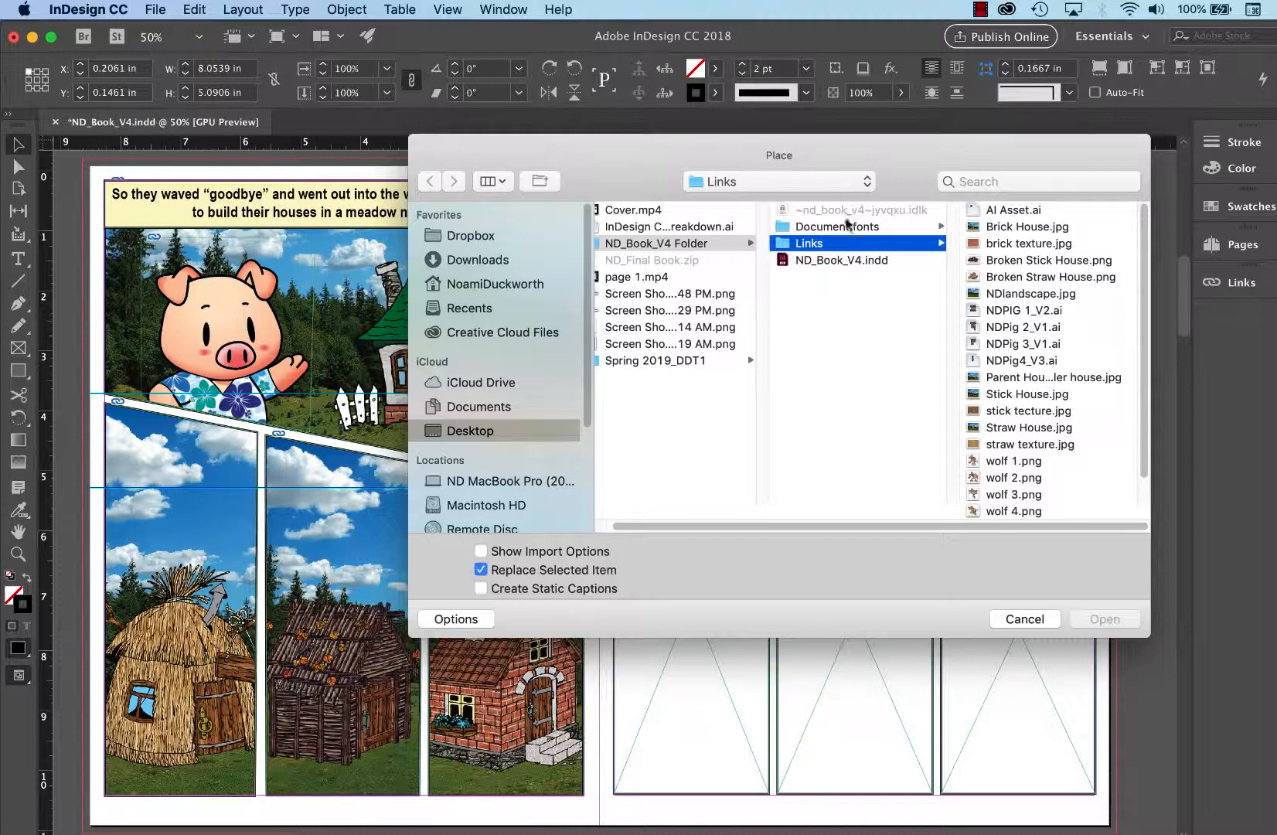
left_click(642, 241)
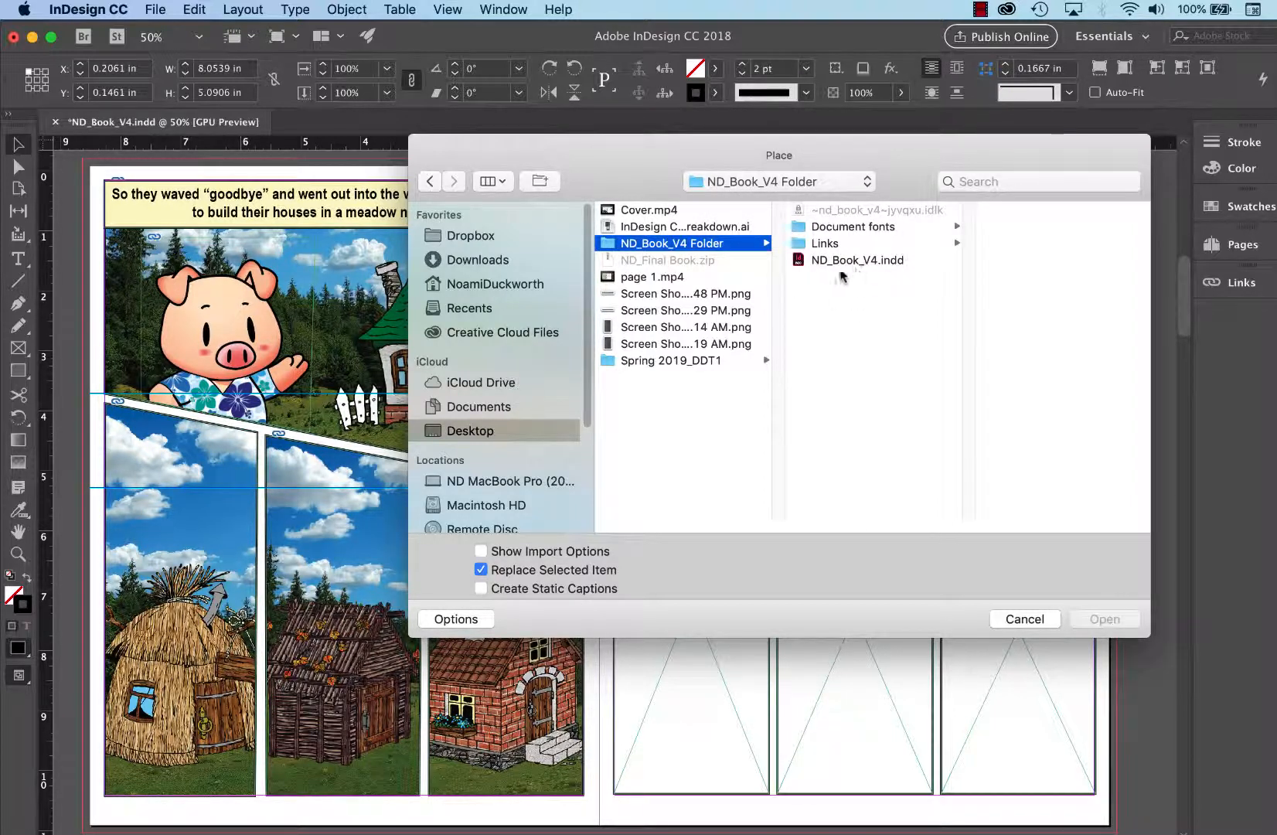
left_click(825, 244)
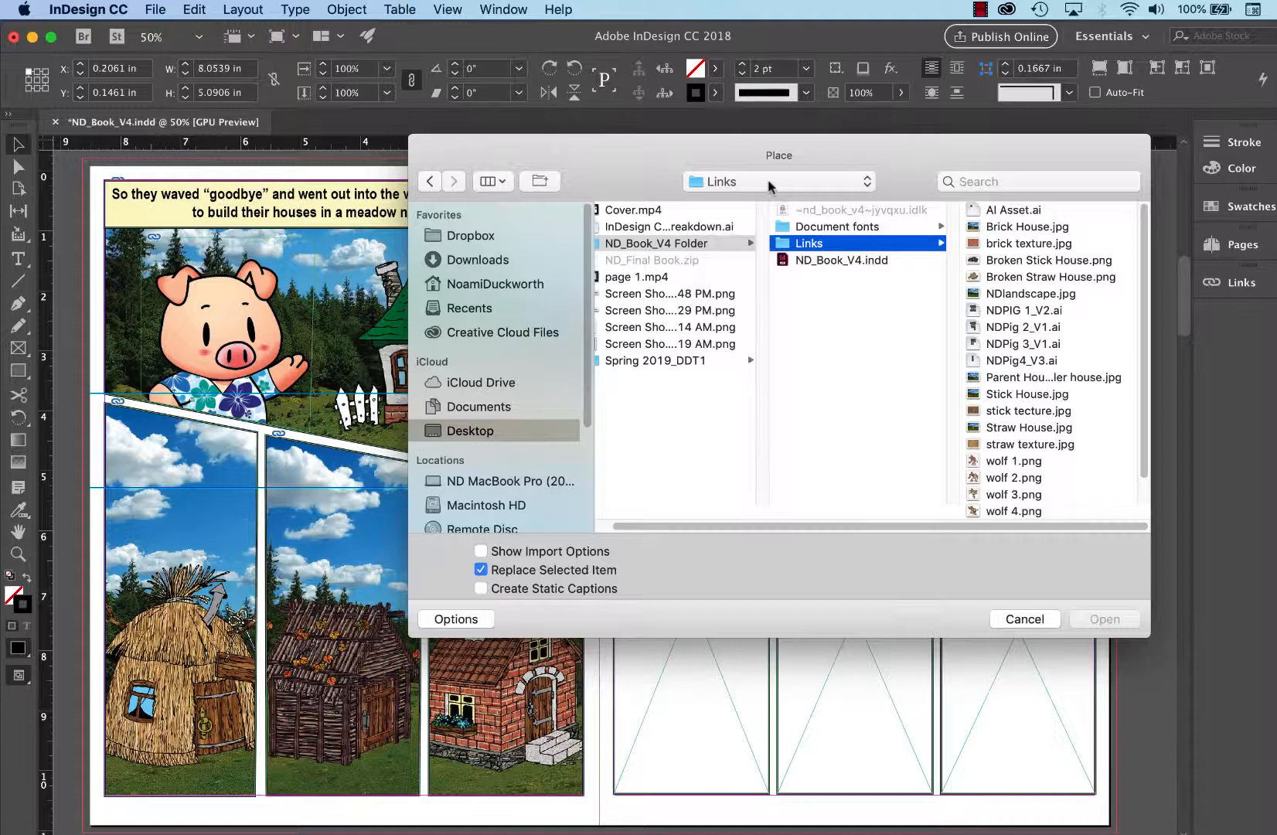
left_click(738, 244)
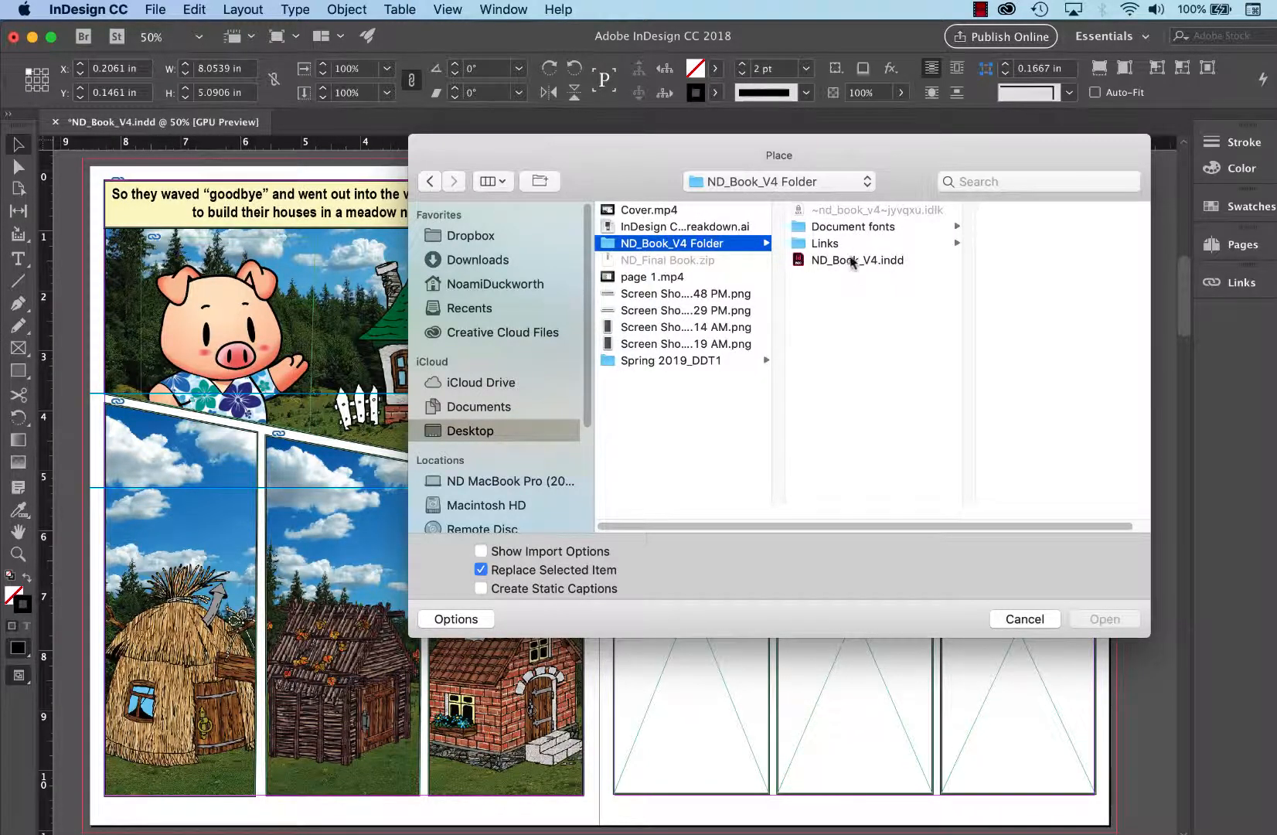
left_click(825, 244)
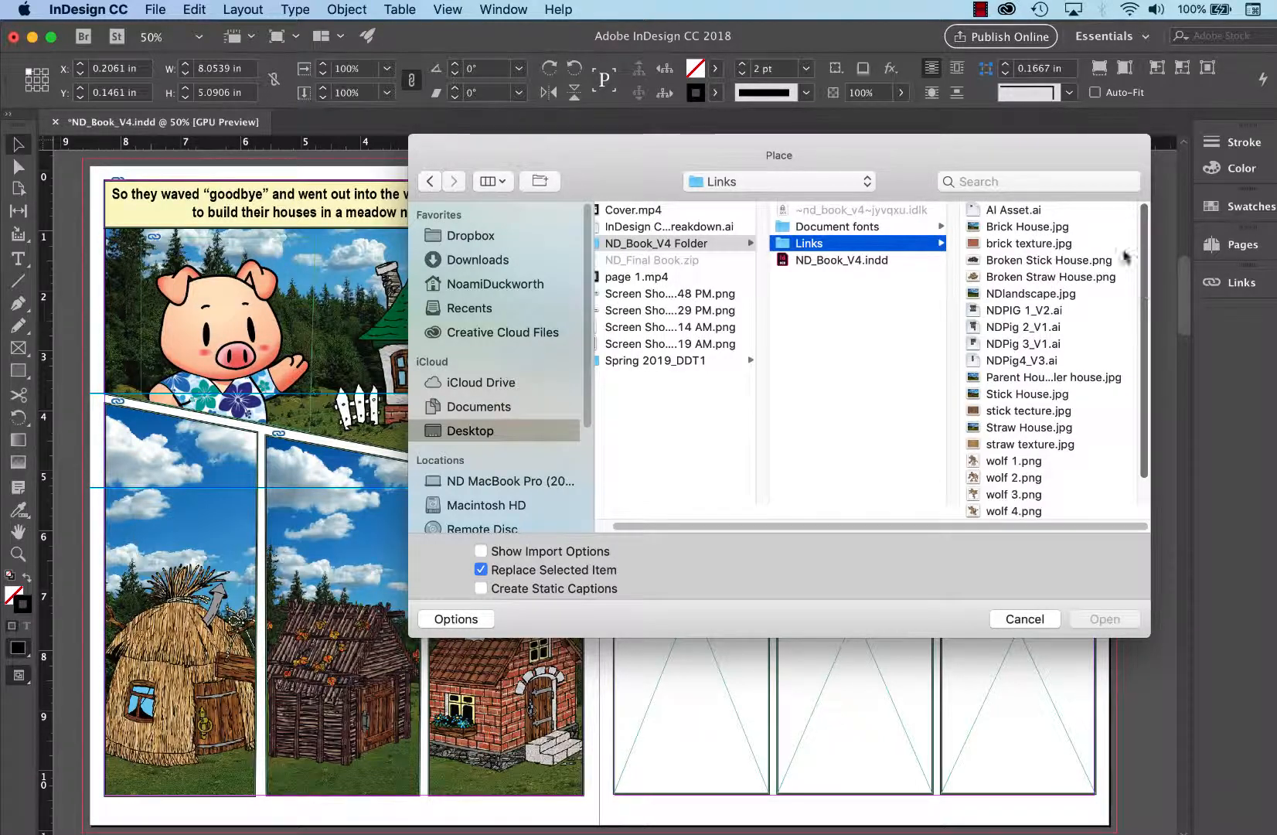
left_click(980, 9)
left_click(997, 50)
left_click(899, 345)
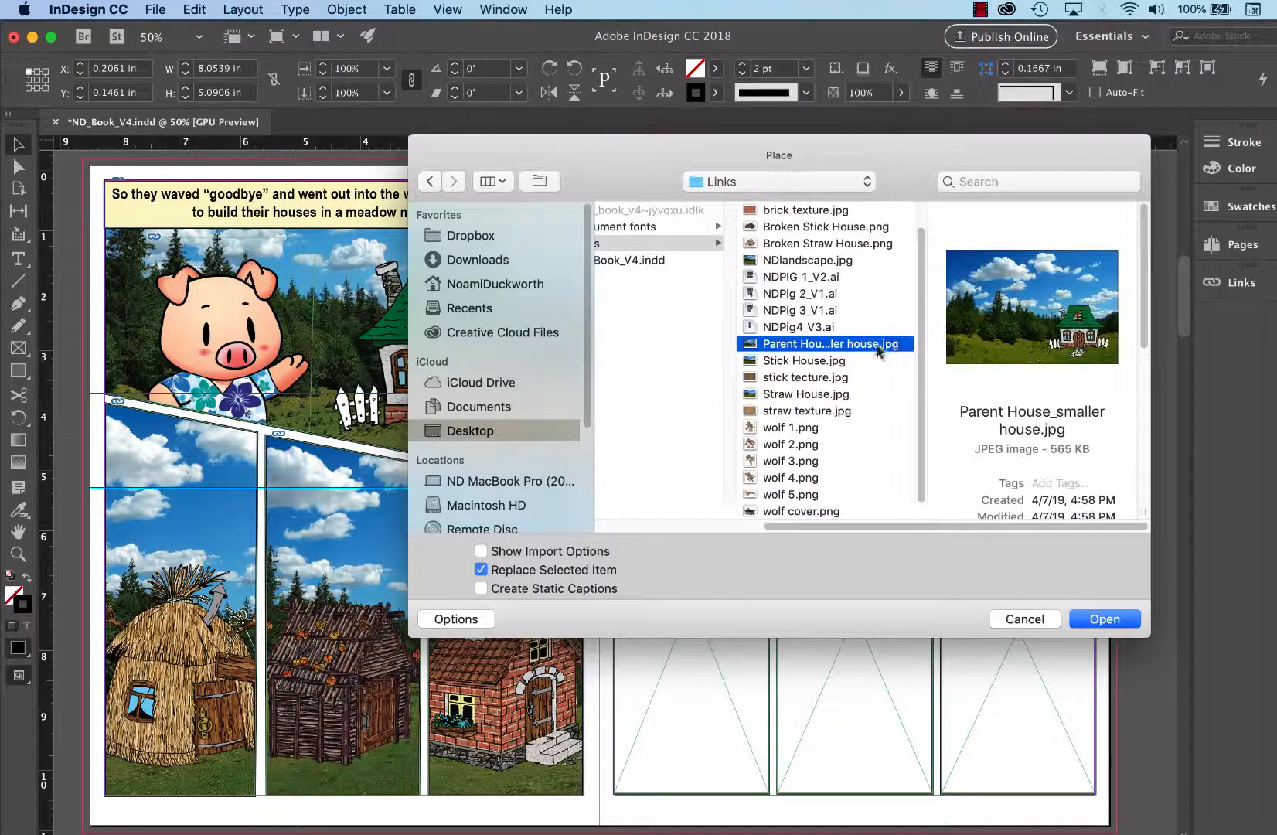
left_click(1100, 620)
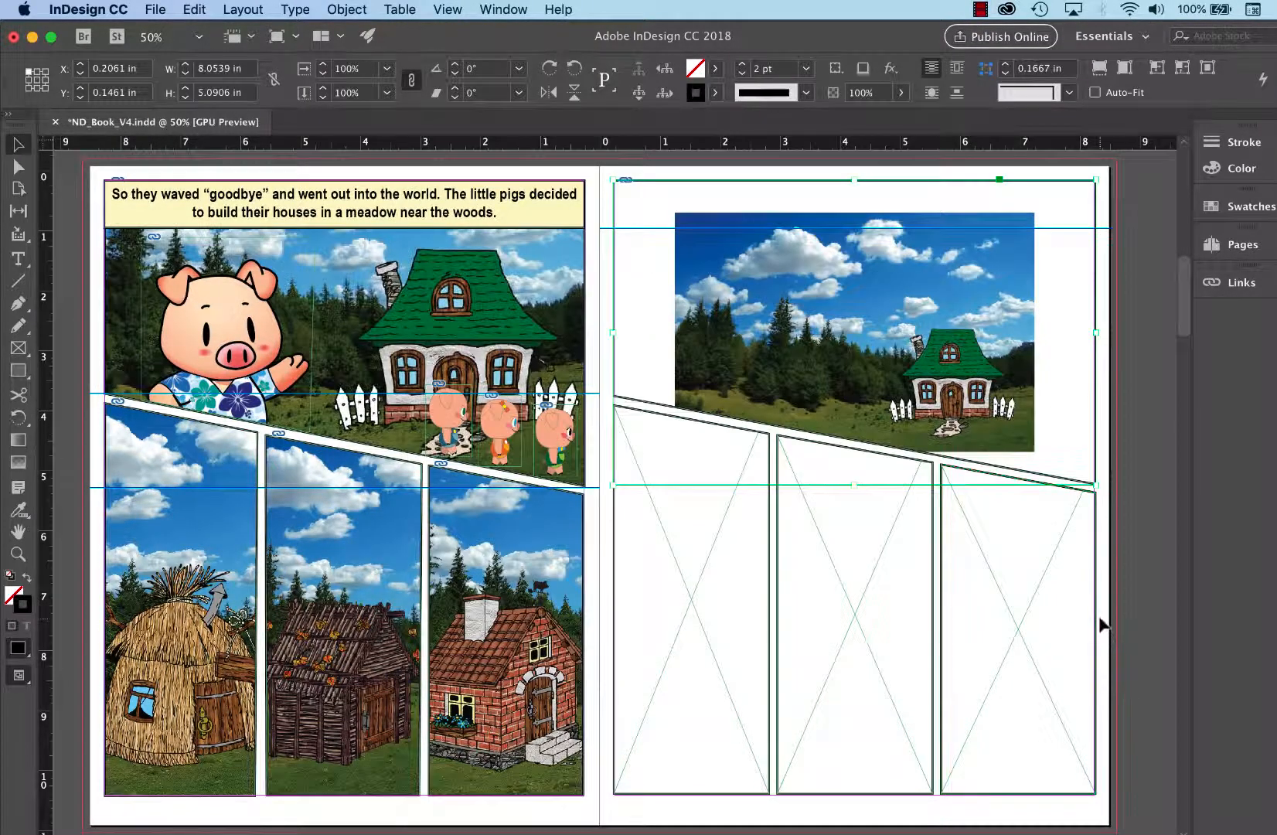
Enlarge the placed house image to about 190.8% so it fills the top frame, and shift it up and left within the frame
scroll(603, 495, "up", 2)
scroll(603, 494, "right", 2)
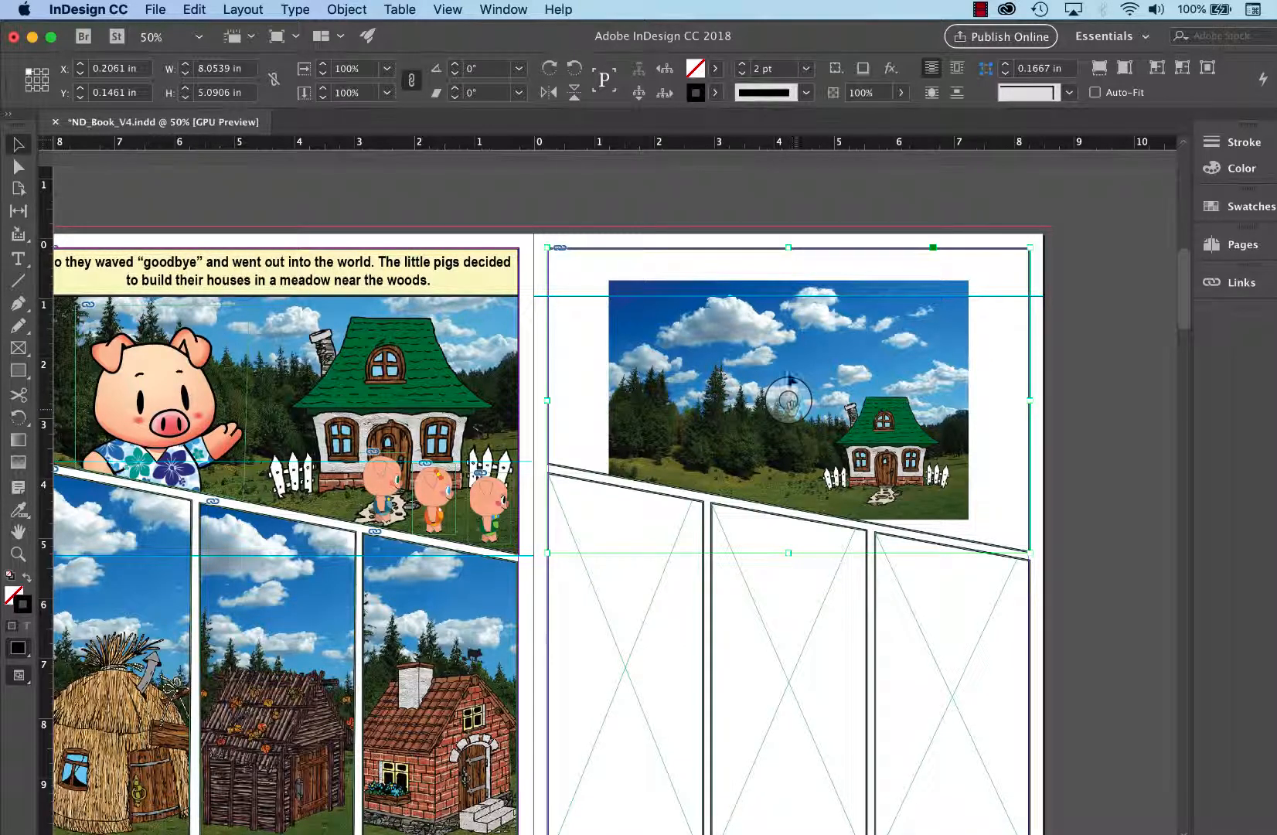
left_click(788, 400)
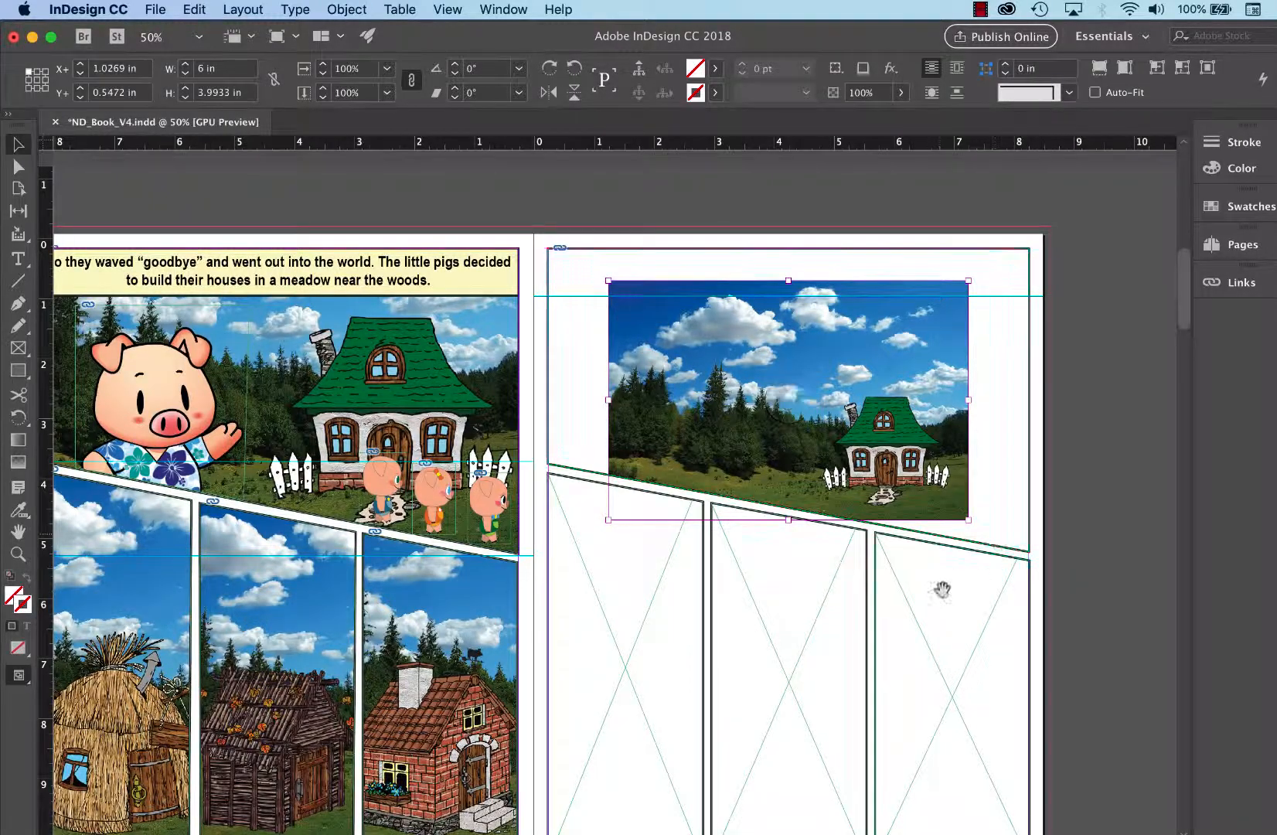
left_click_drag(942, 591, 781, 560)
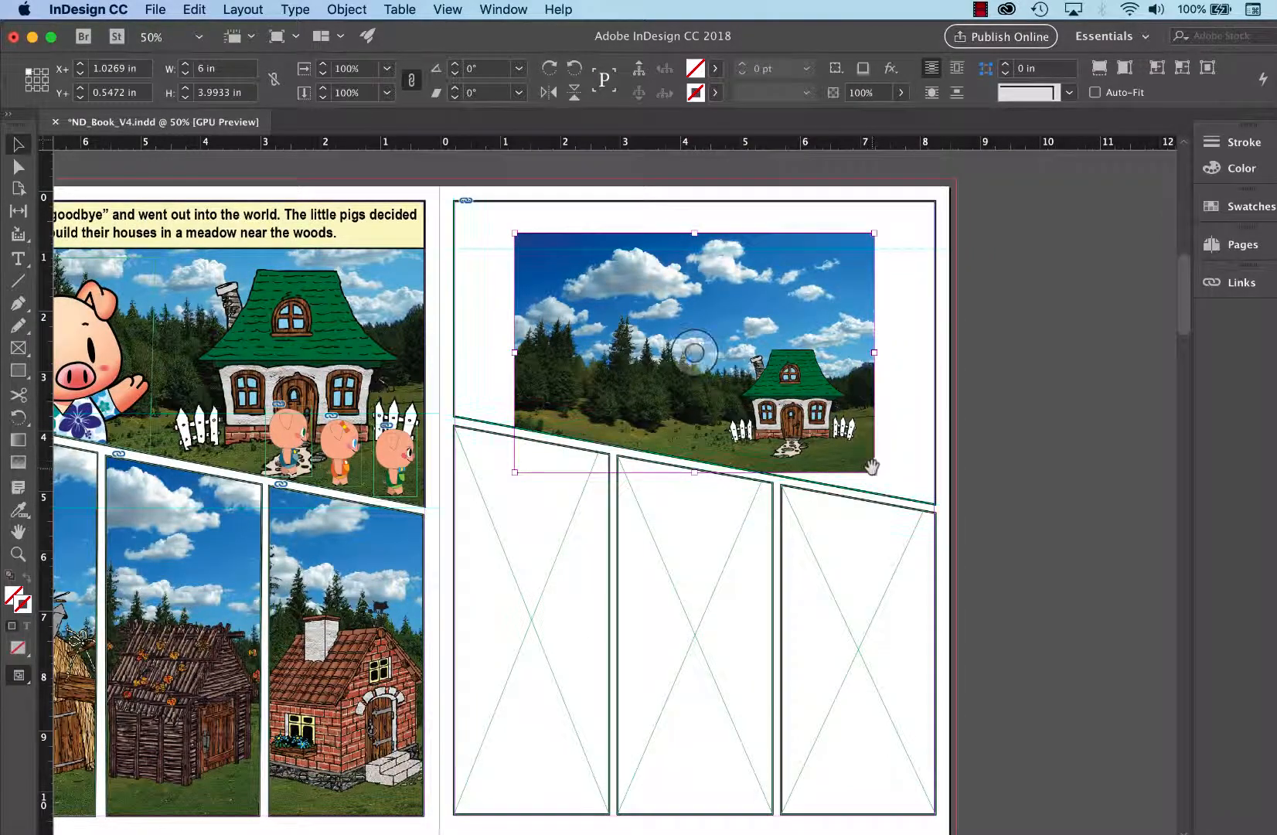
left_click_drag(875, 471, 1100, 621)
left_click_drag(777, 381, 778, 471)
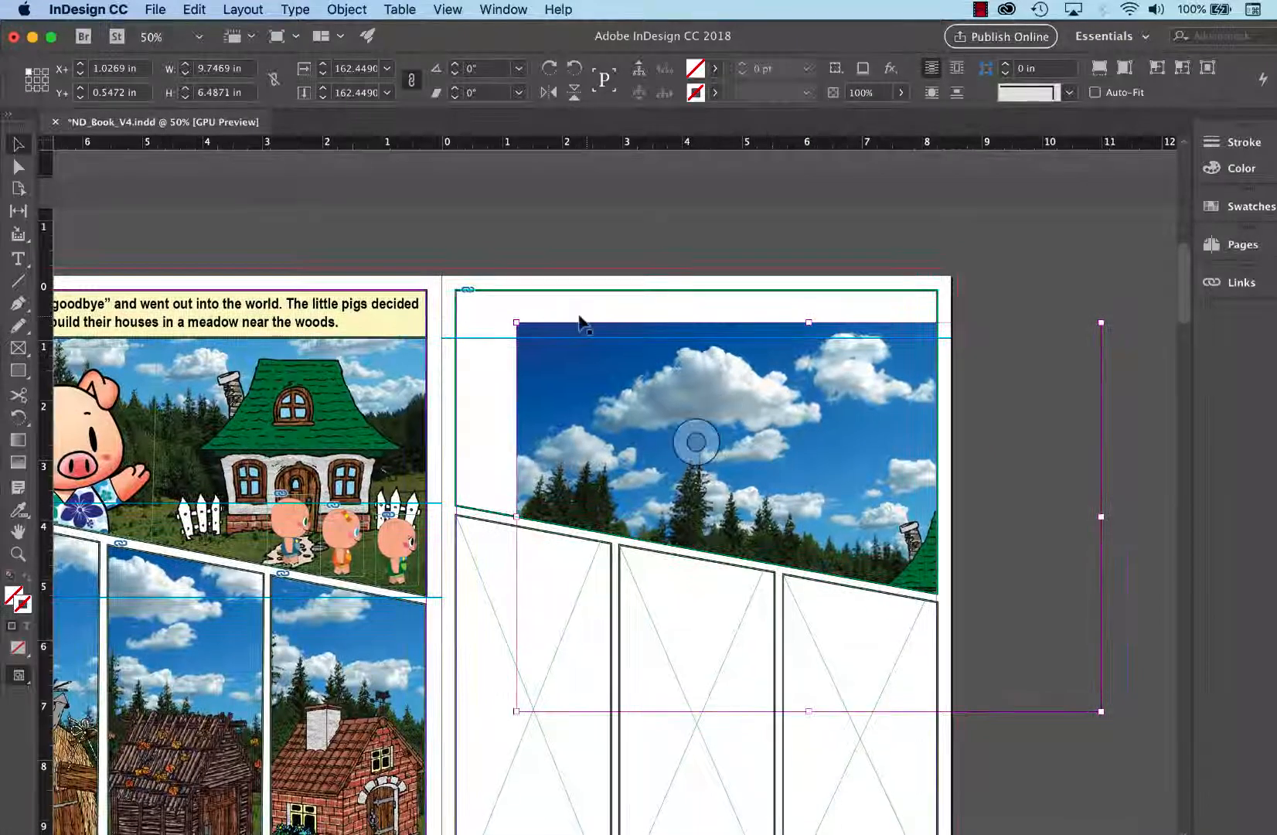
left_click_drag(516, 323, 415, 254)
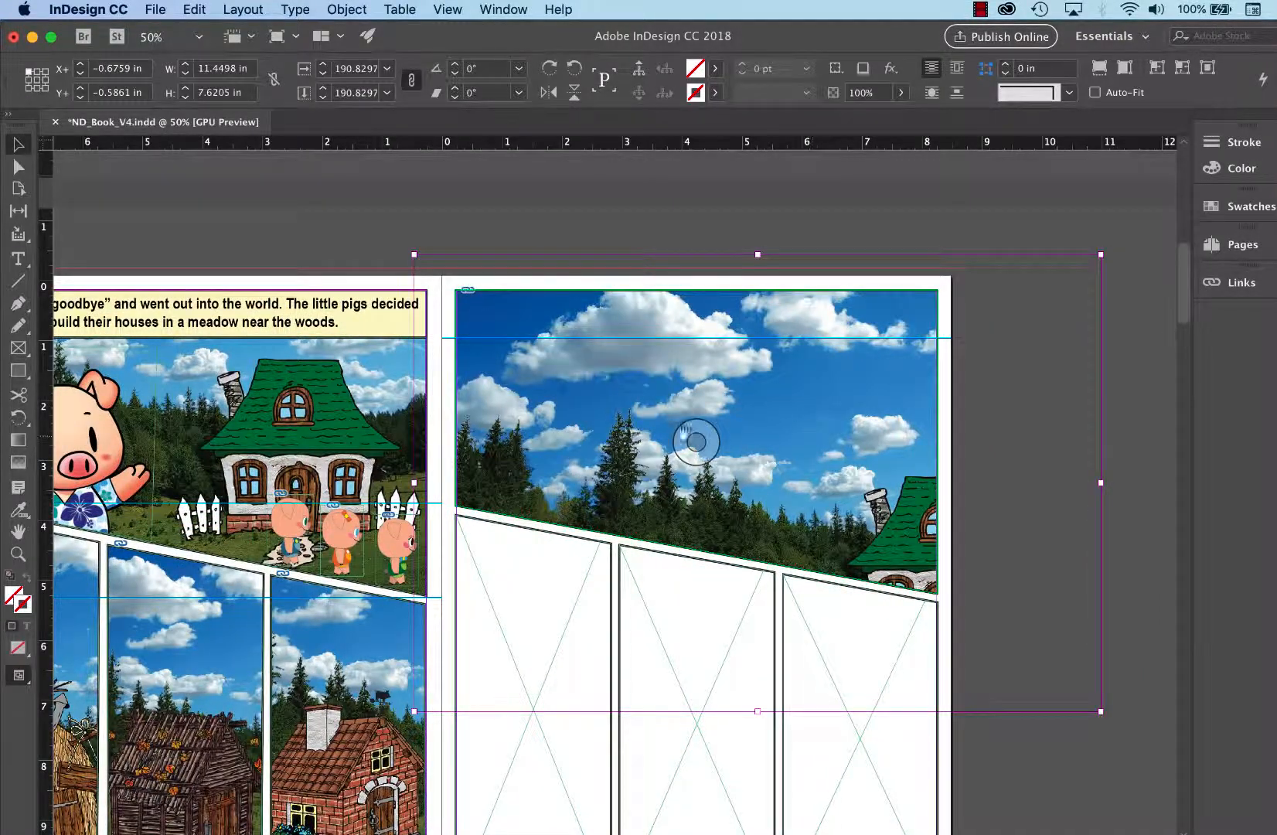
left_click_drag(694, 444, 590, 407)
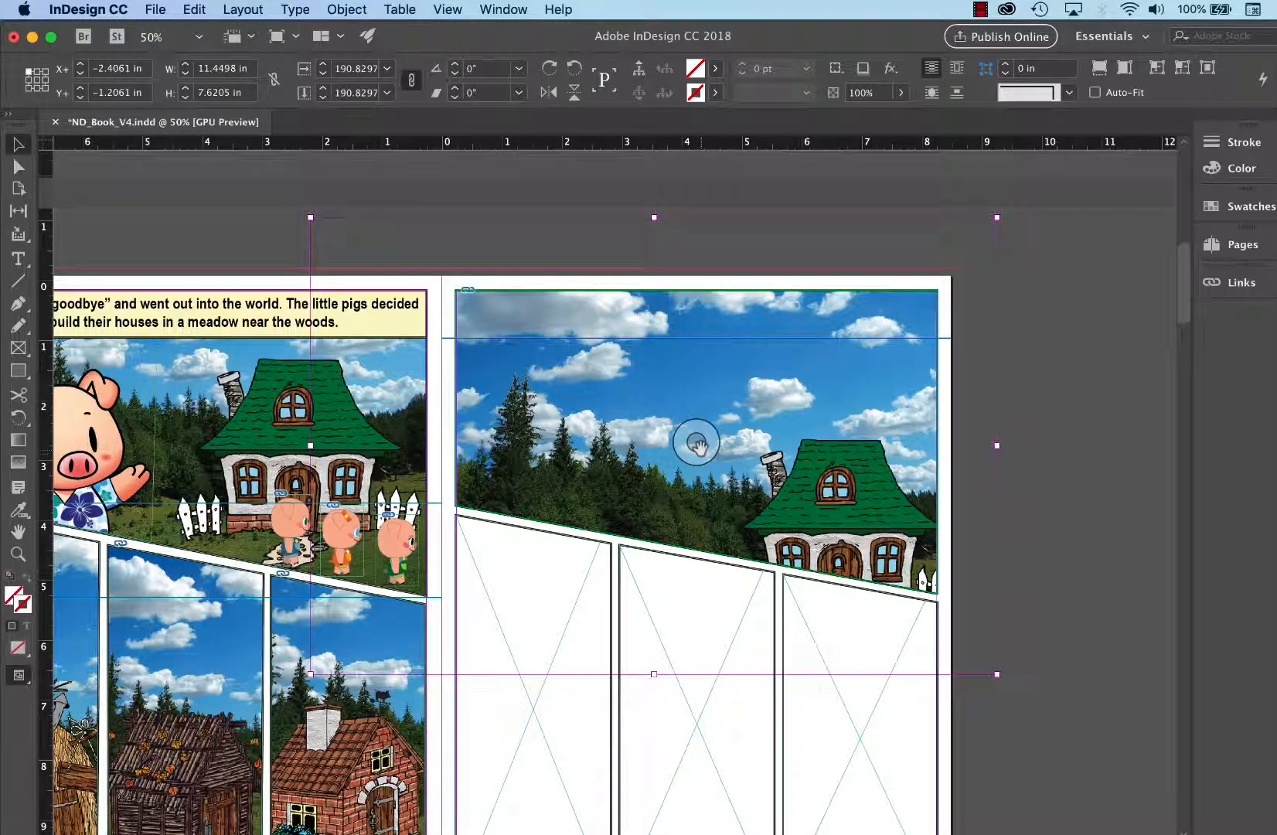
Move the house image up and left within the slanted top frame to about X -2.99 in, Y -2.51 in, showing the whole house
mouse_move(708, 453)
left_mouse_down()
mouse_move(680, 414)
mouse_move(693, 448)
mouse_move(703, 445)
left_mouse_up()
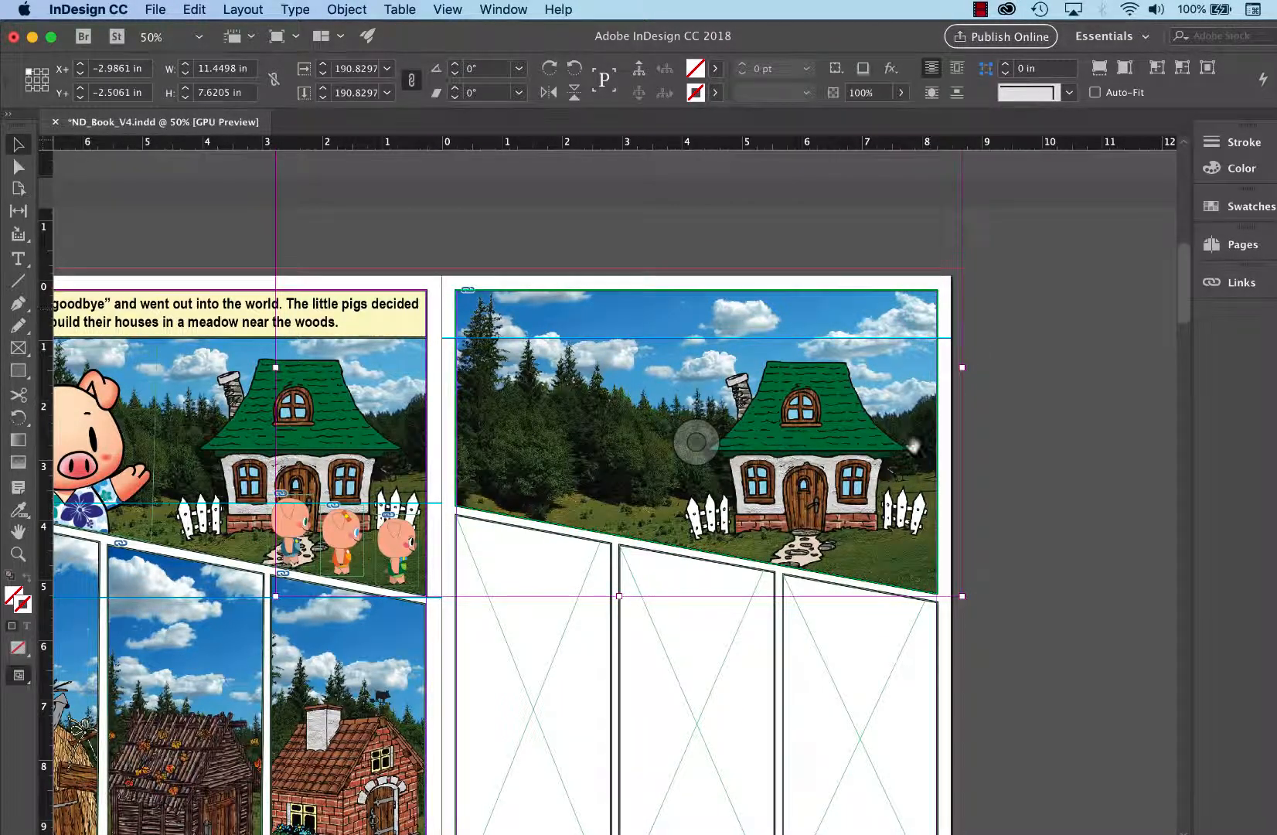
left_click(1047, 359)
scroll(1047, 360, "down", 3)
scroll(1047, 360, "left", 1)
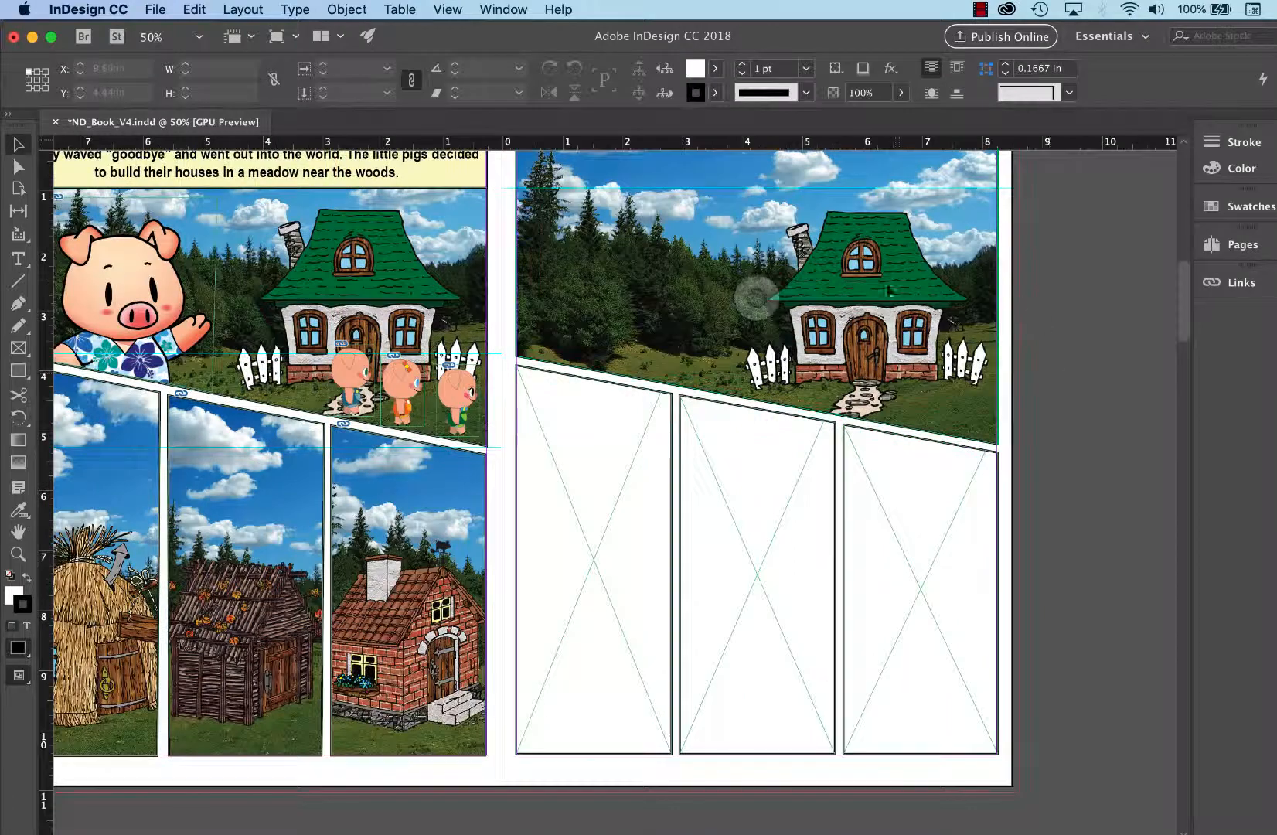
Lock the slanted top frame with its house image on the new page
scroll(995, 239, "up", 2)
left_click(982, 237)
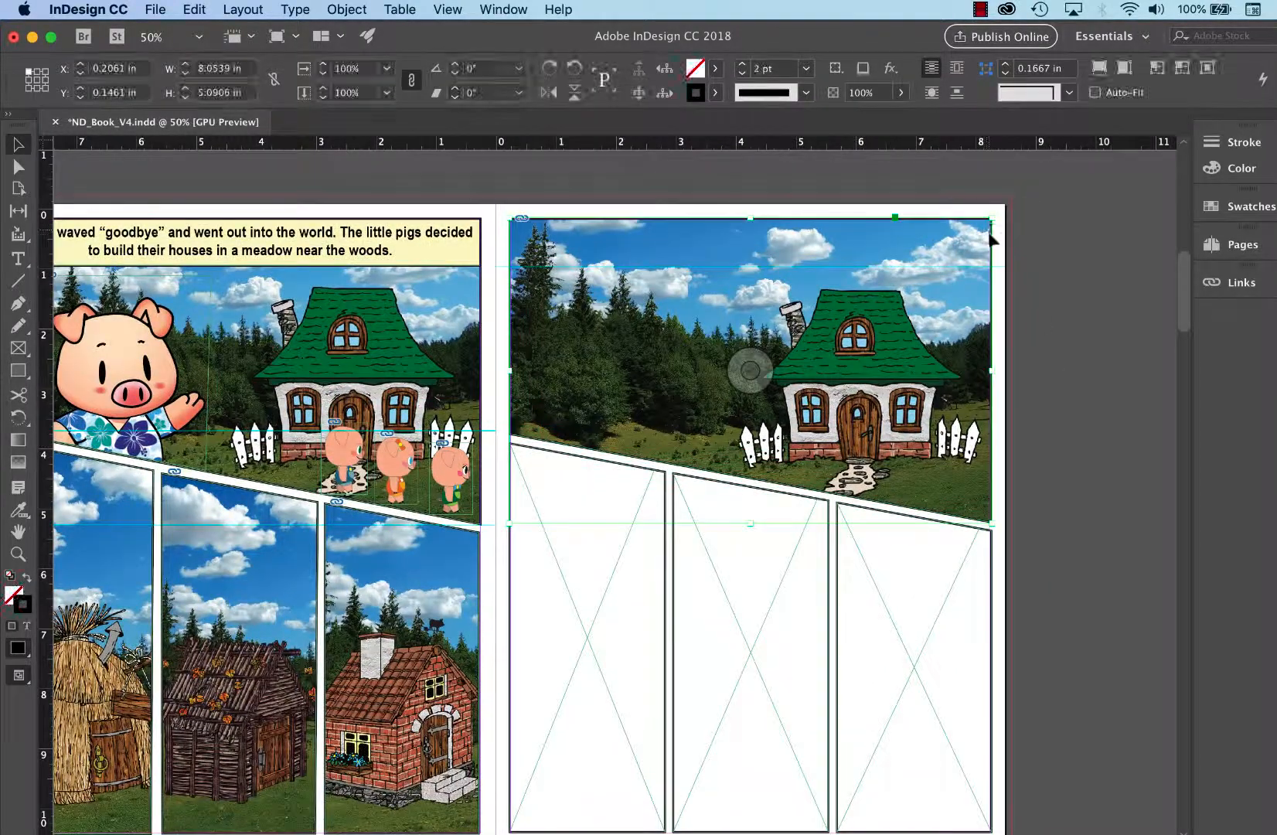
key("super+l")
Examine the straw, stick and brick house images in the three lower frames and compare the panels with the facing page
scroll(961, 234, "down", 3)
scroll(961, 234, "left", 2)
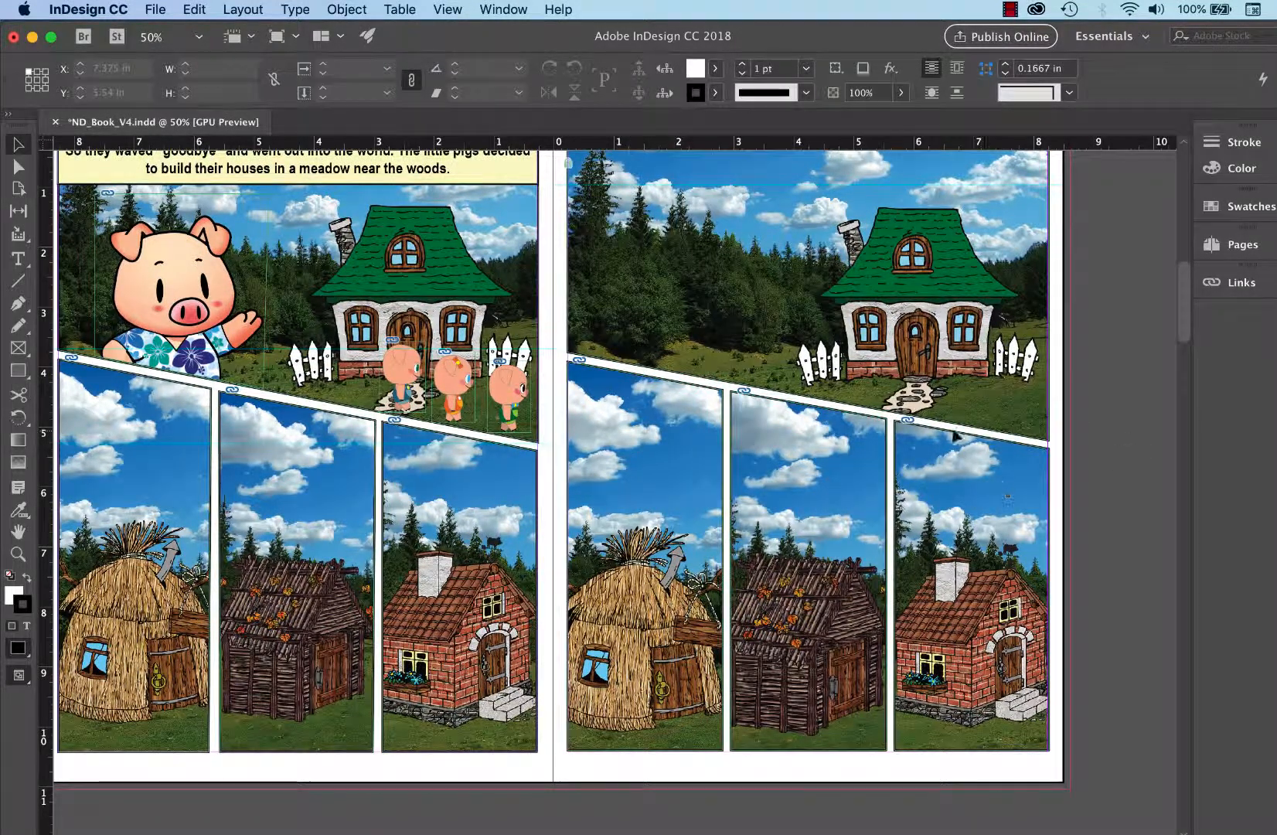
left_click(630, 747)
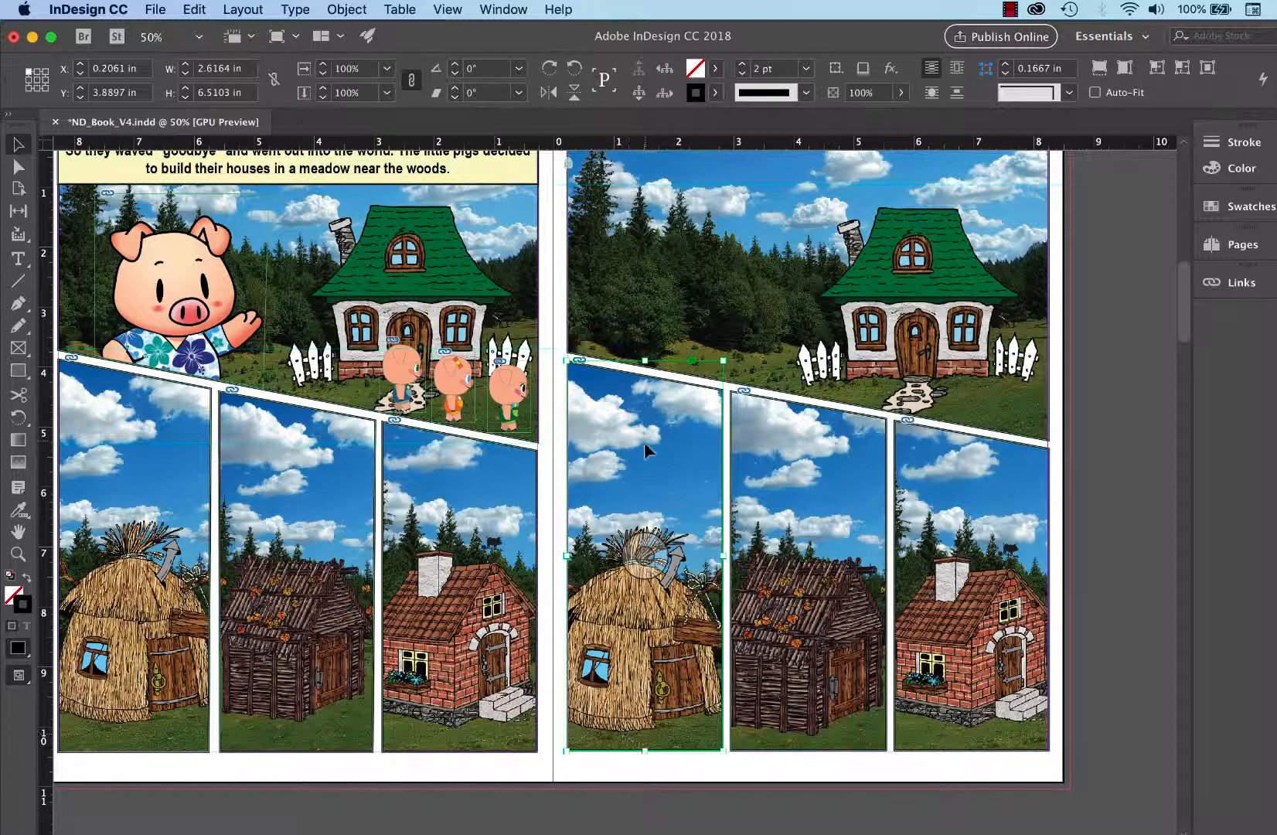
left_click(154, 10)
mouse_move(126, 12)
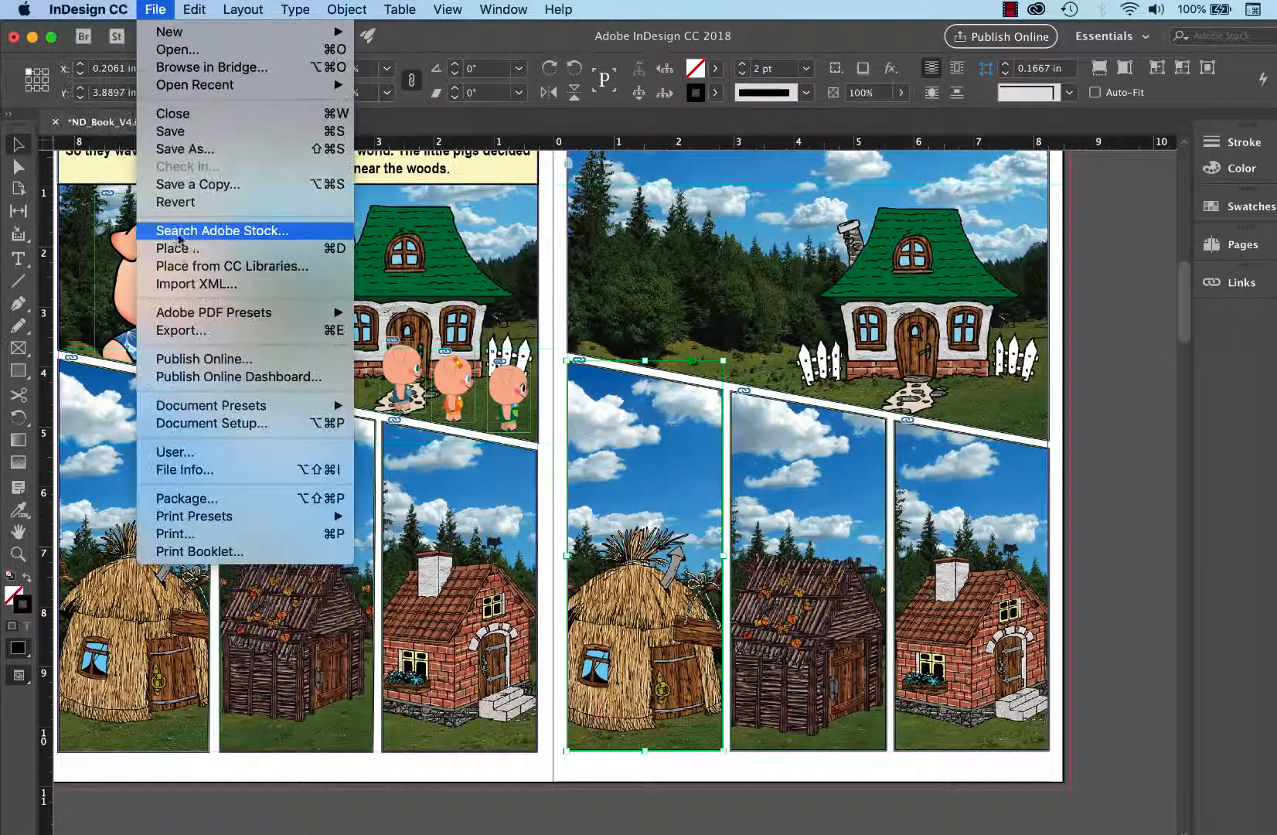
left_click(176, 17)
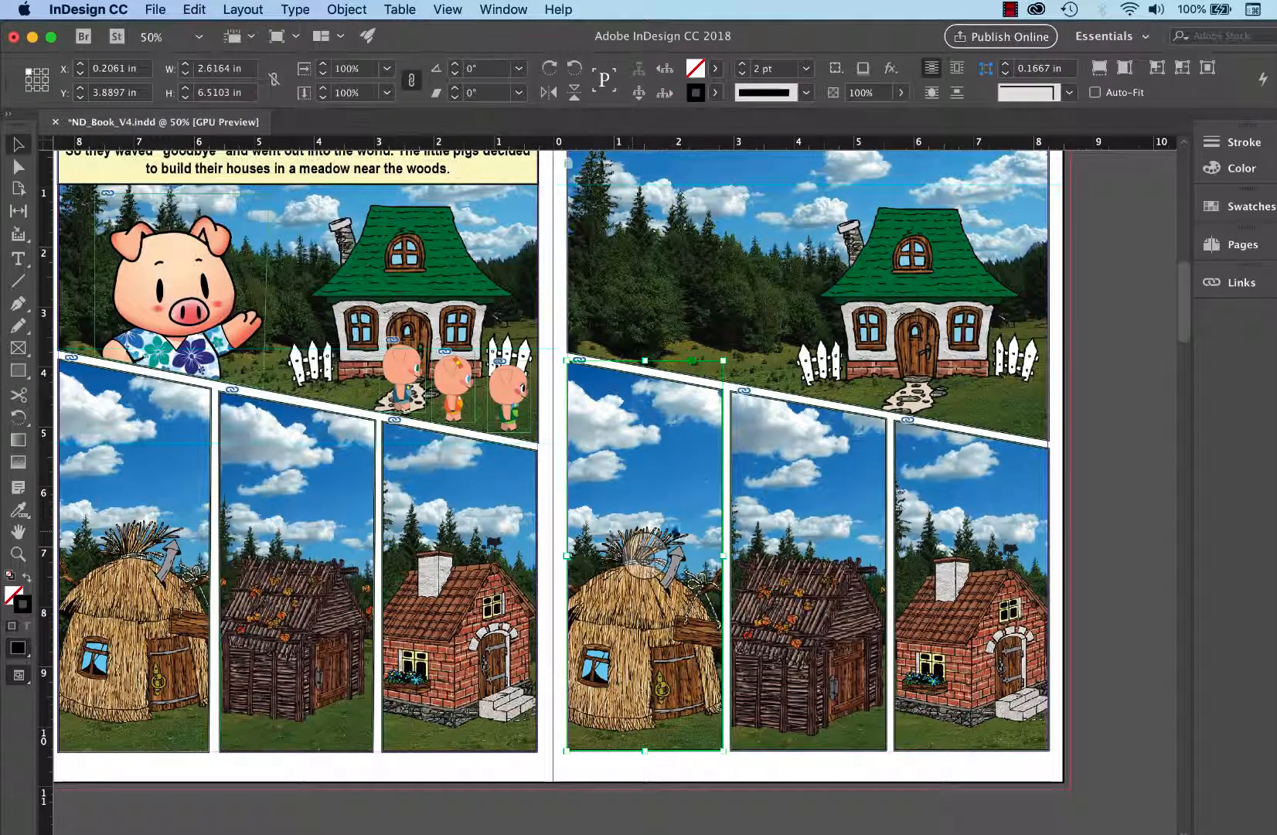
left_click(769, 776)
left_click_drag(880, 789, 903, 709)
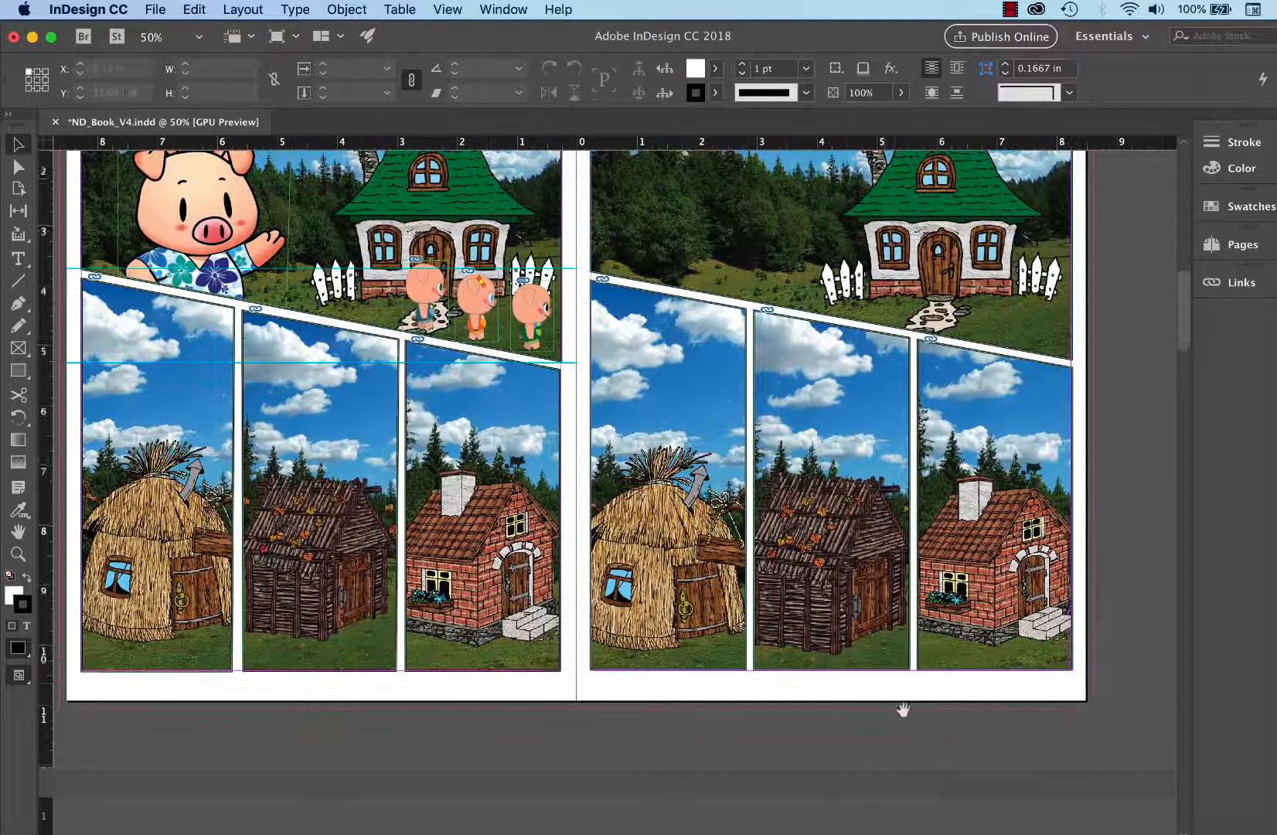
left_click(667, 473)
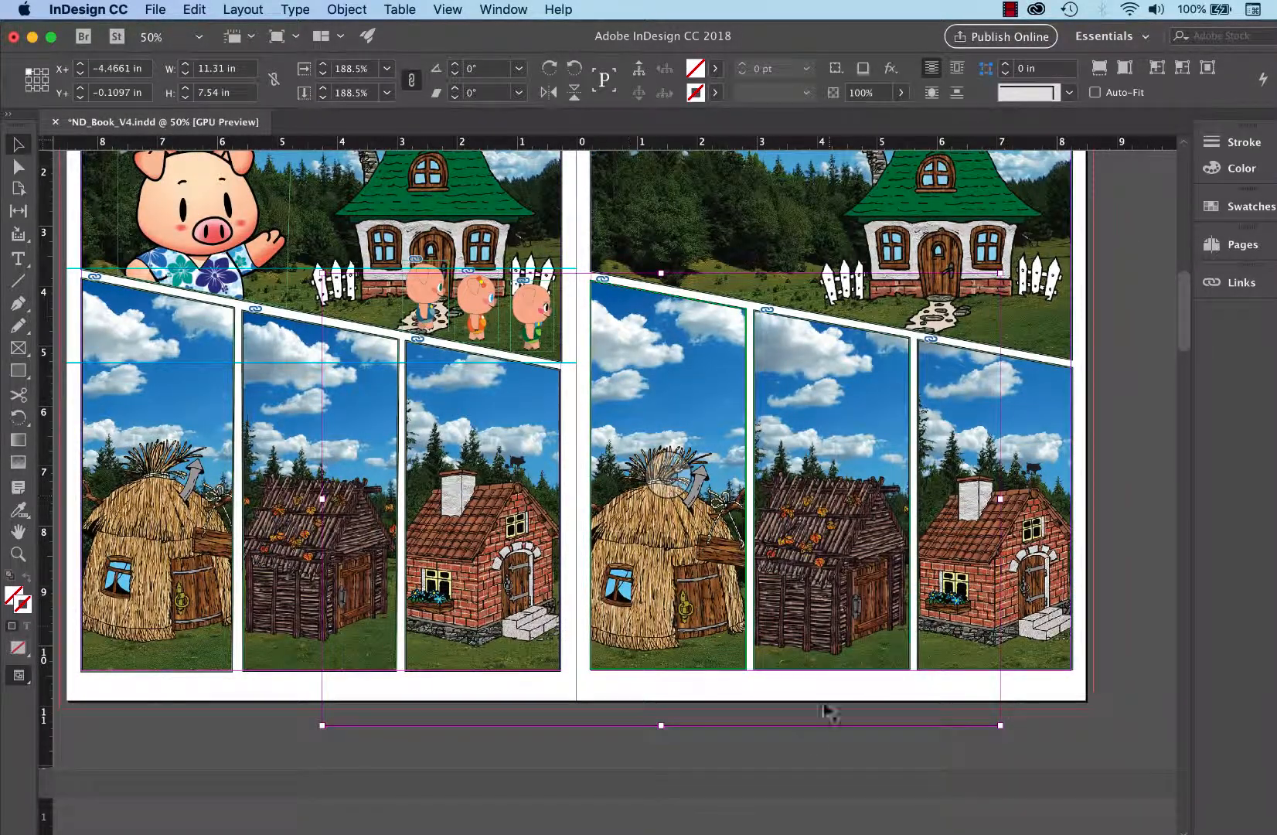
left_click(794, 762)
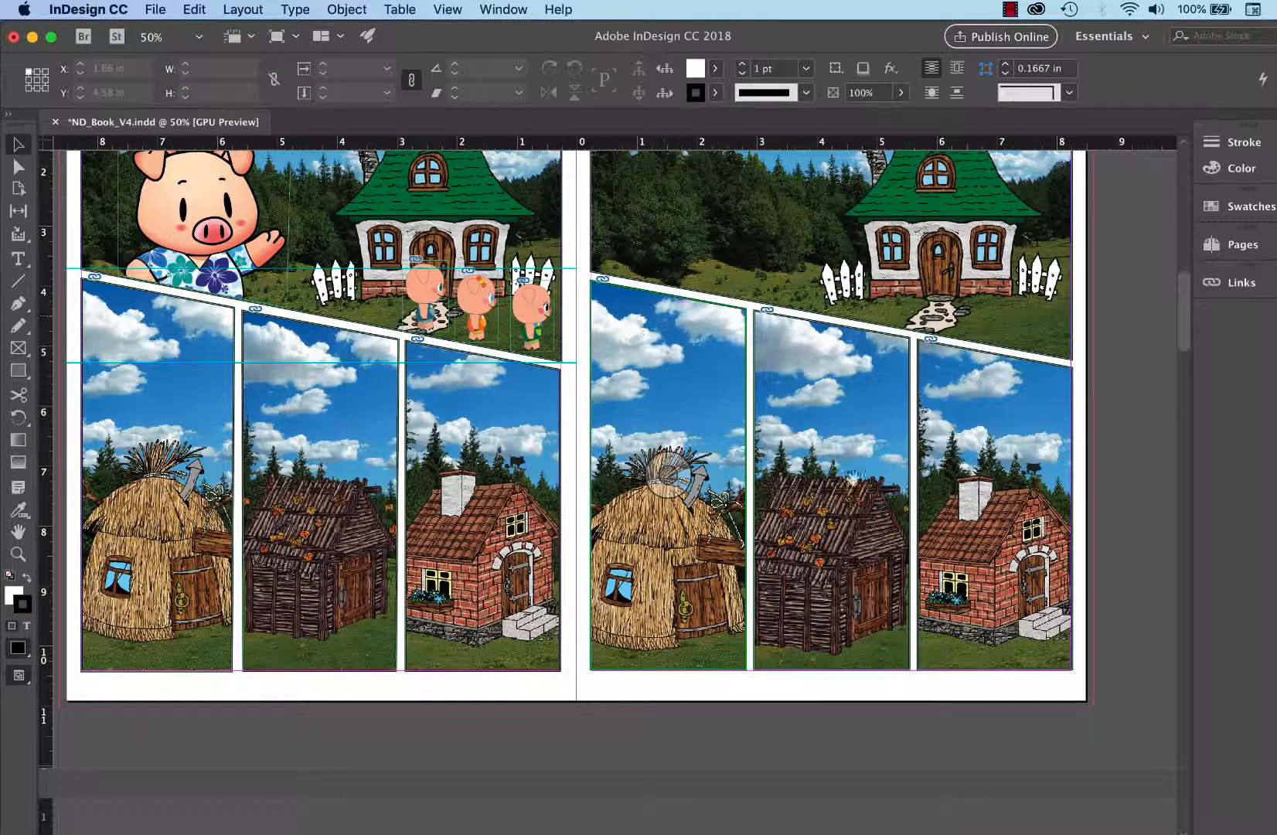
scroll(667, 473, "up", 3)
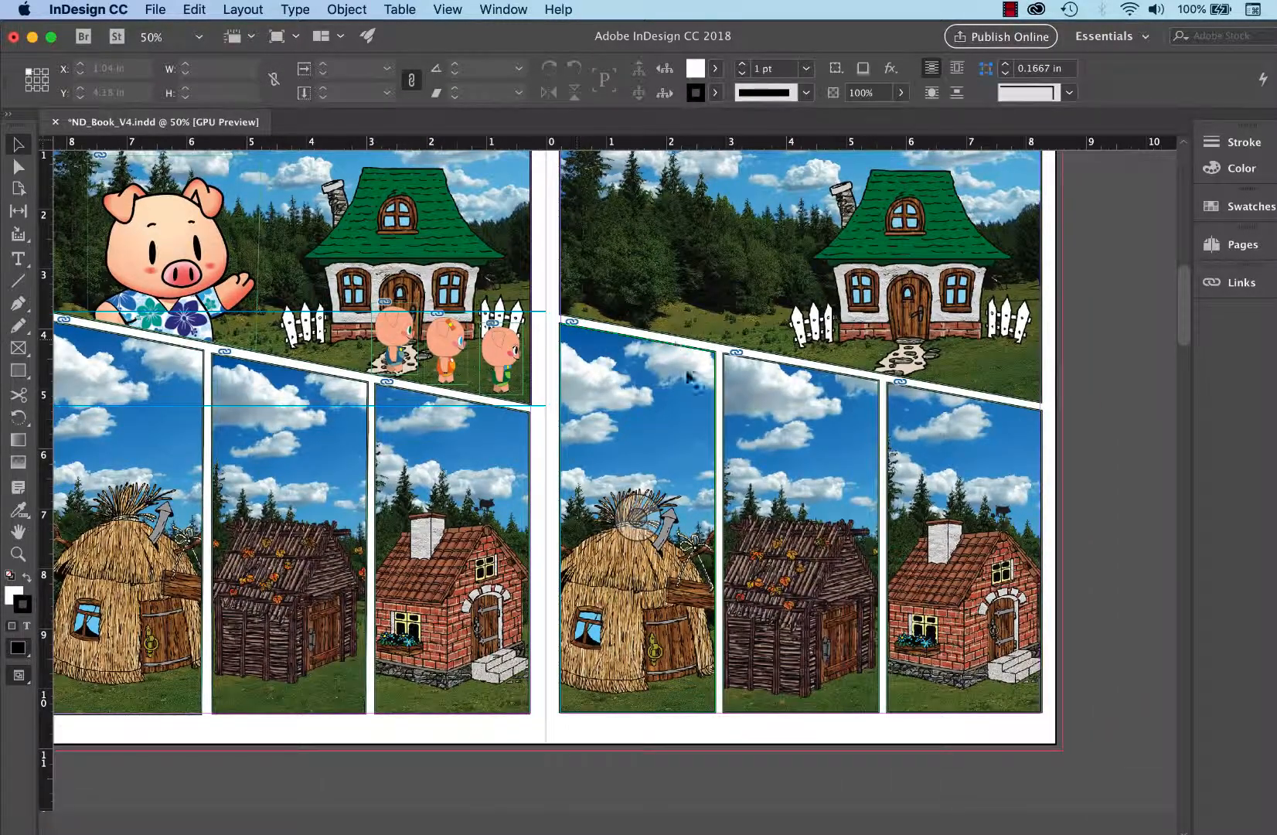
scroll(611, 400, "left", 3)
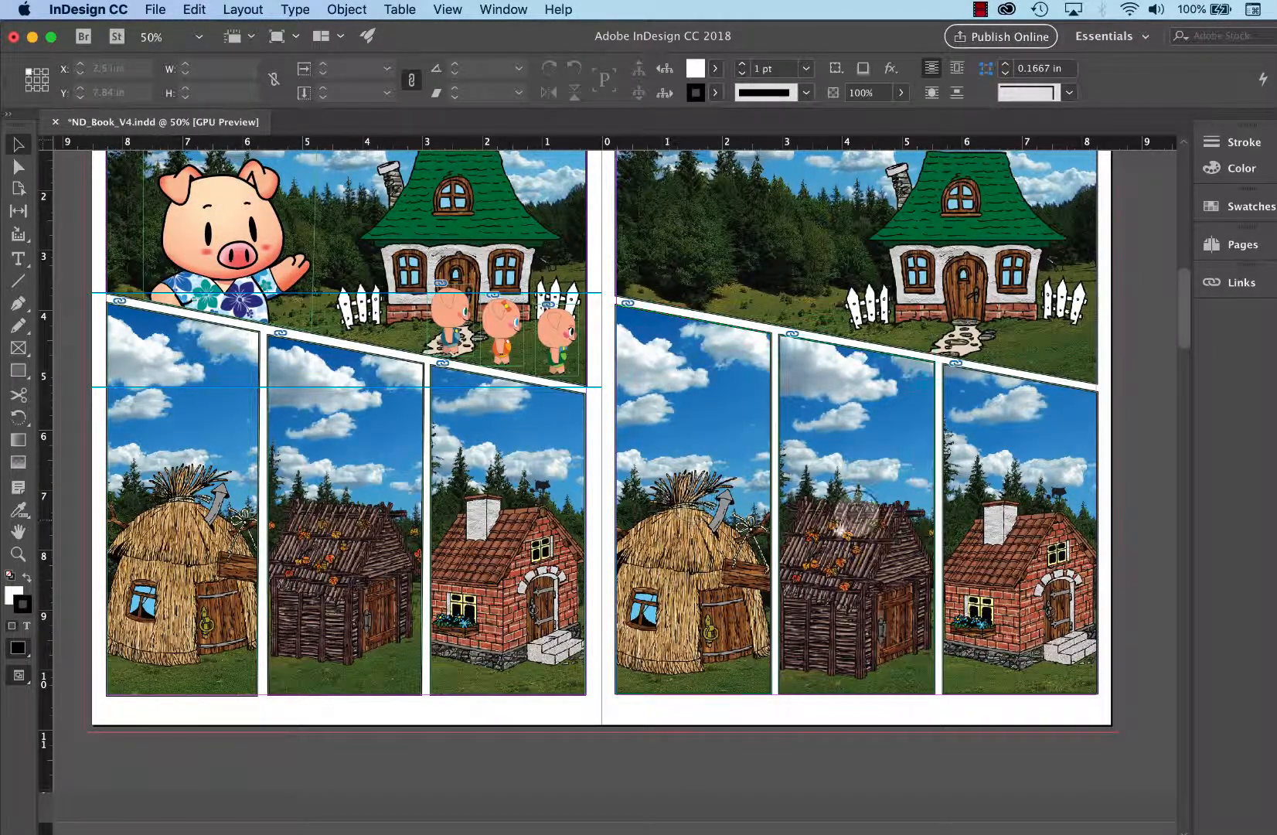
scroll(854, 510, "up", 5)
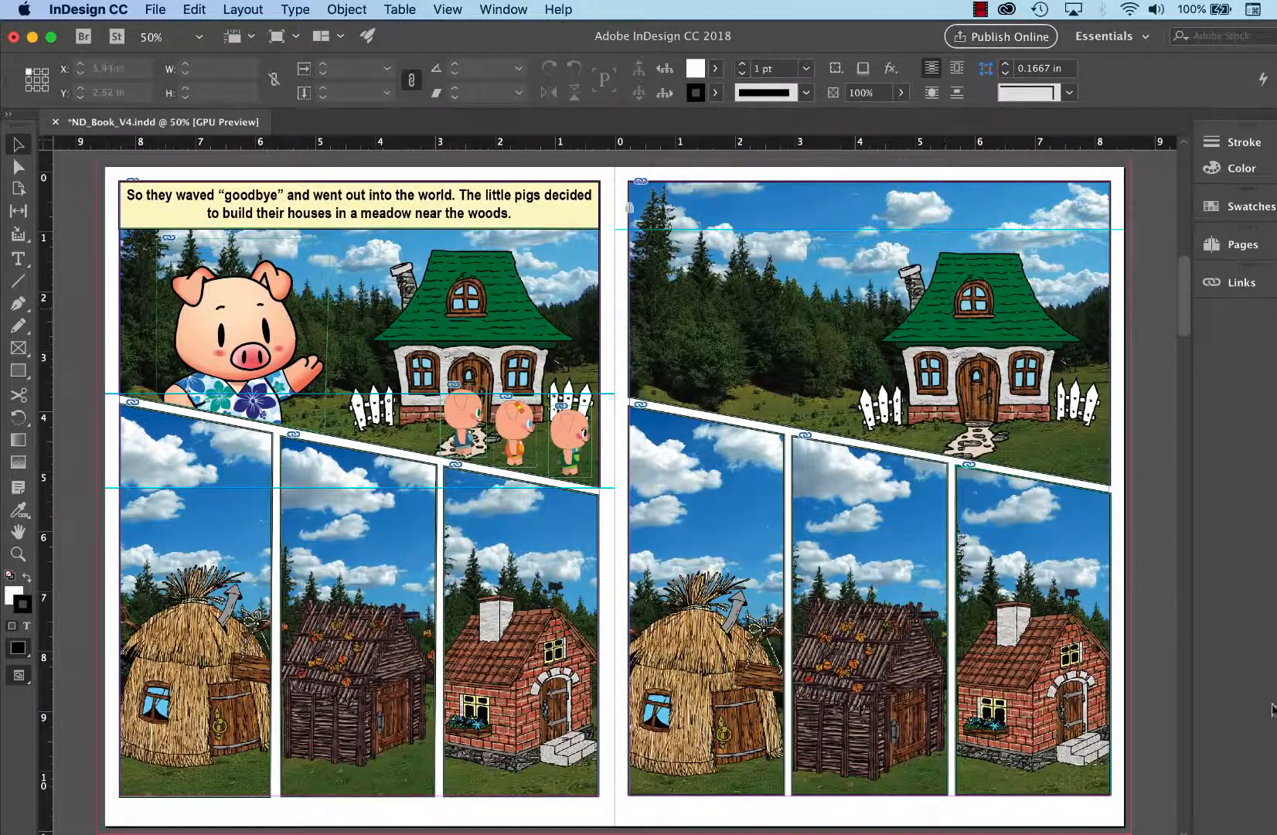
scroll(590, 214, "up", 2)
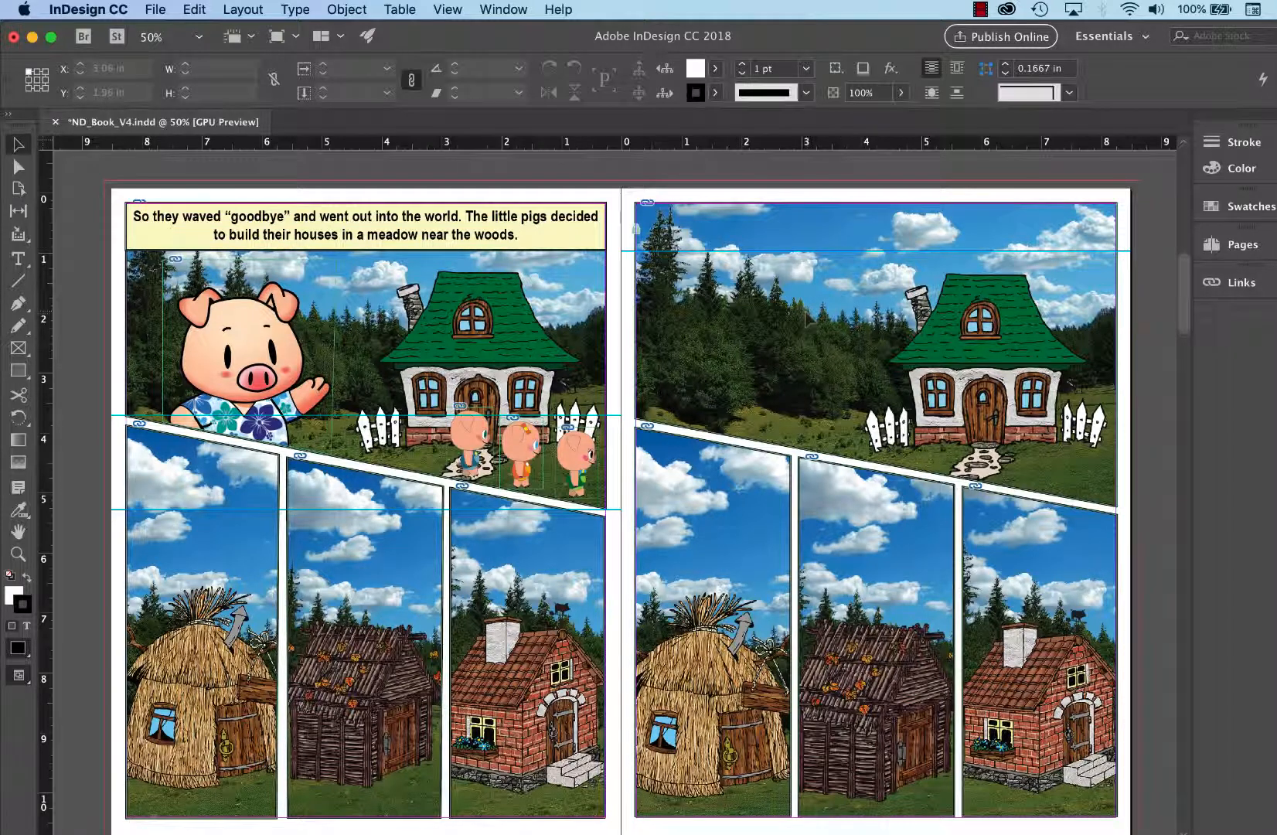
Create a text frame about 8.03 by 0.84 in along the top panel's upper edge with the facing page's caption beginning "So they waved"
left_click(20, 260)
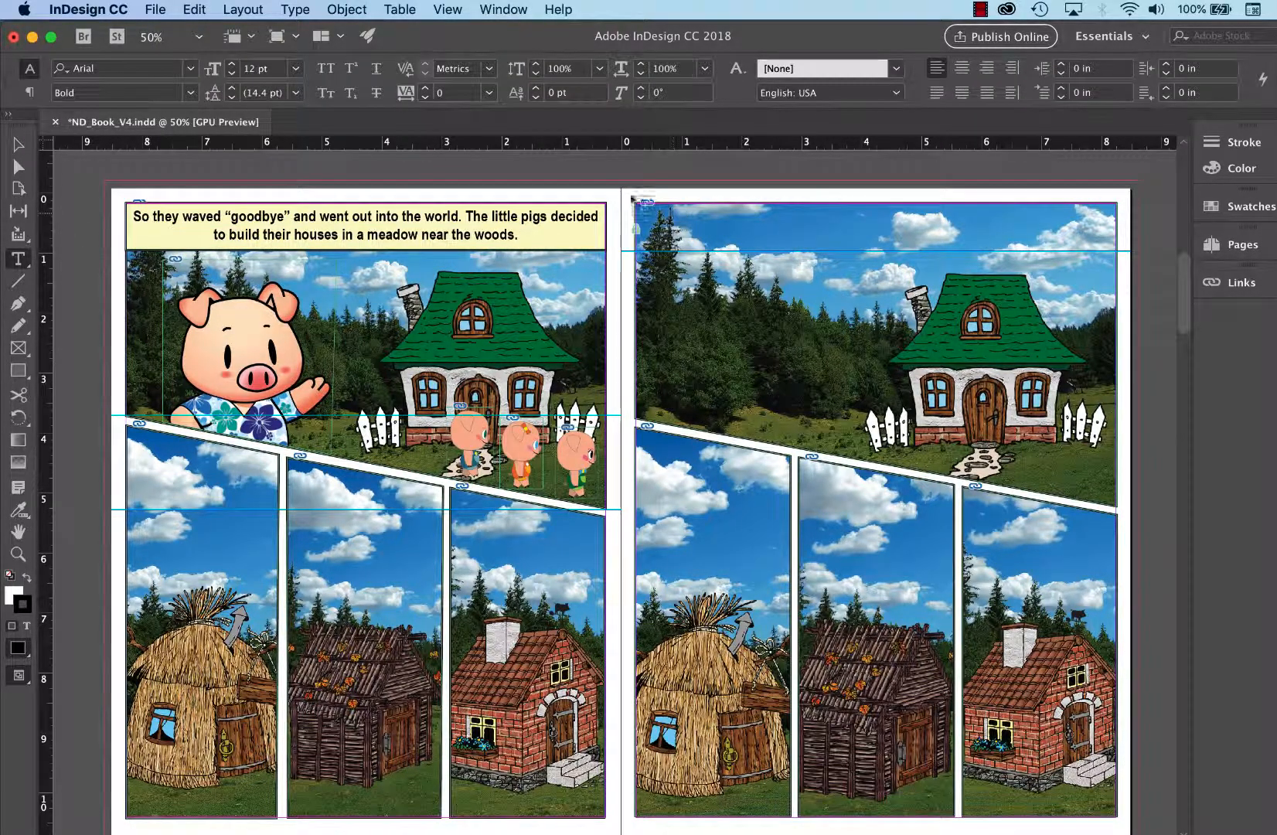
left_click_drag(637, 204, 1118, 252)
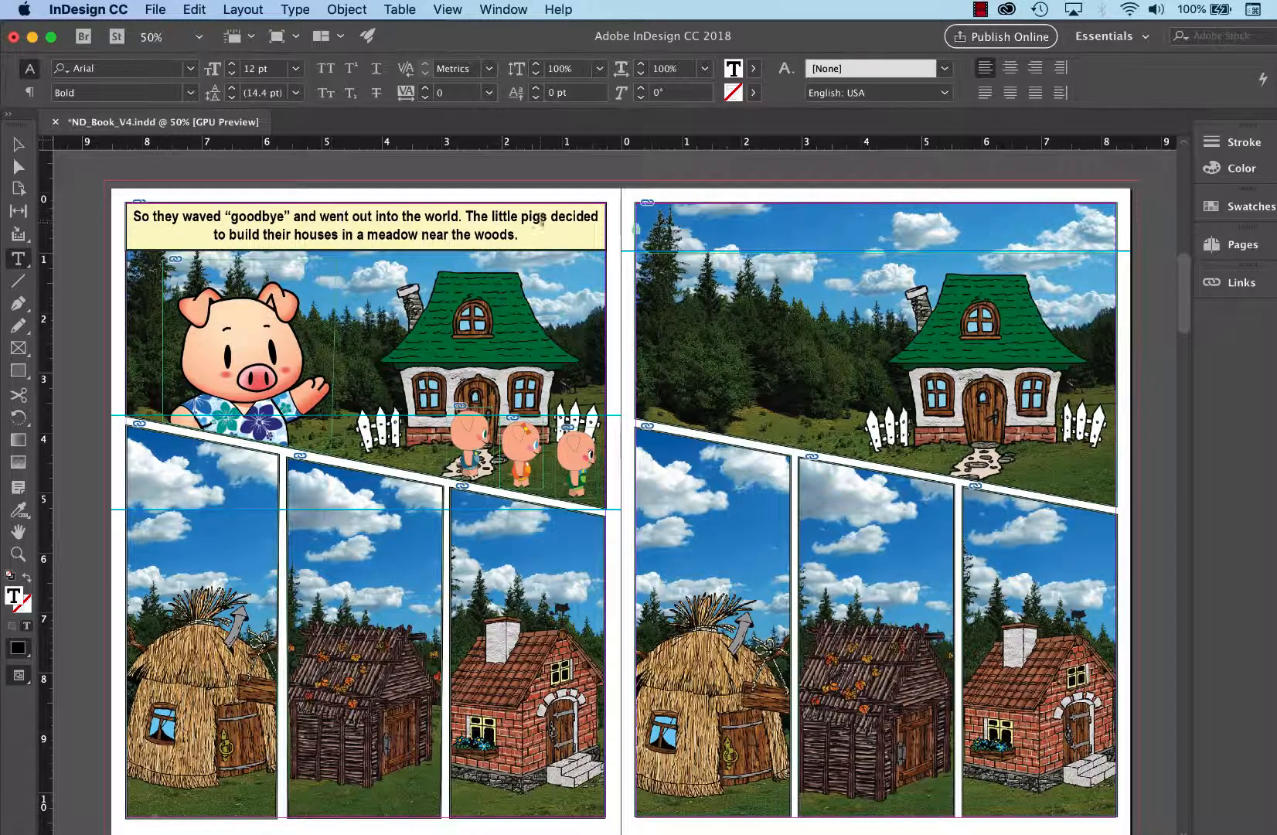
left_click(703, 223)
type("So they waved \"goodbye\" and went out into the world. The little pigs decided to build their houses in a meadow near the woods.")
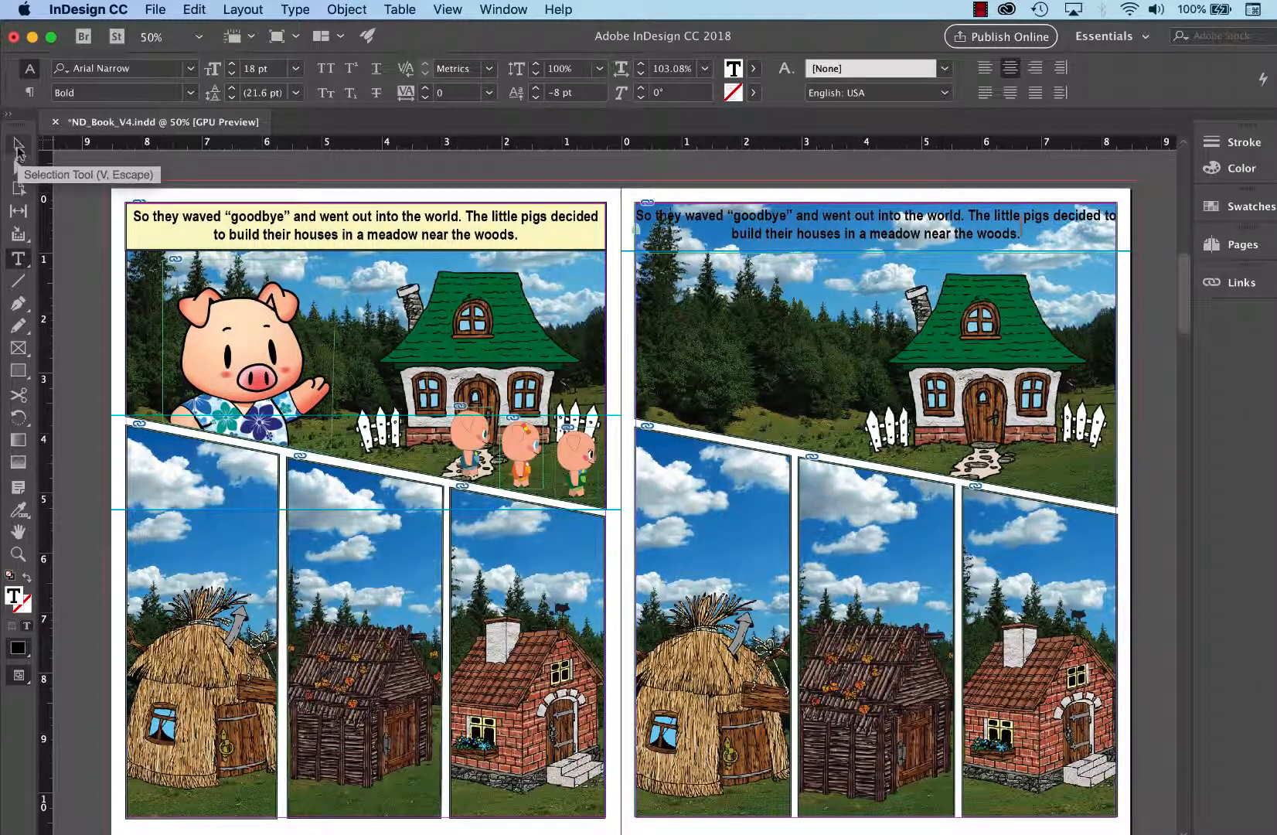
Give the new caption frame a C=2 M=0 Y=28 K=0 fill and a 2 pt [Black] stroke
left_click(17, 147)
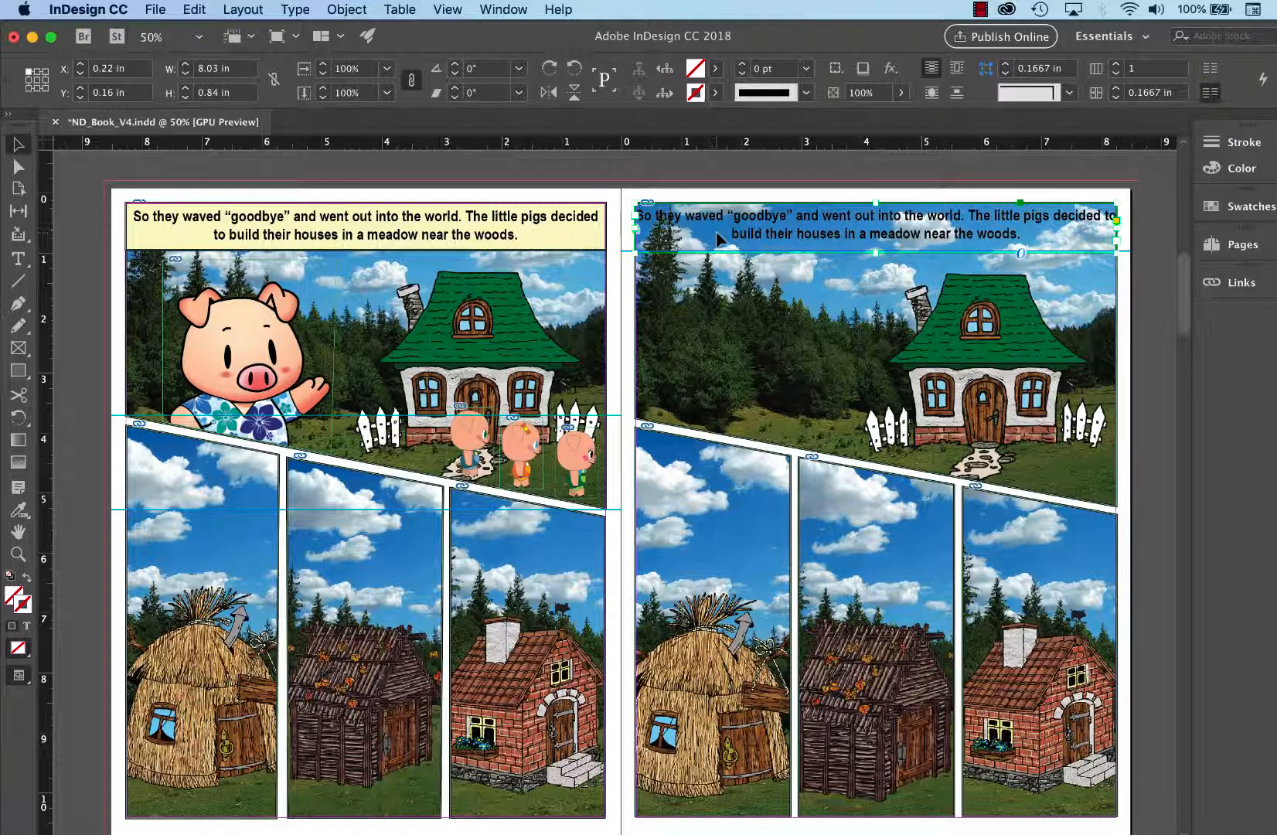
left_click(716, 71)
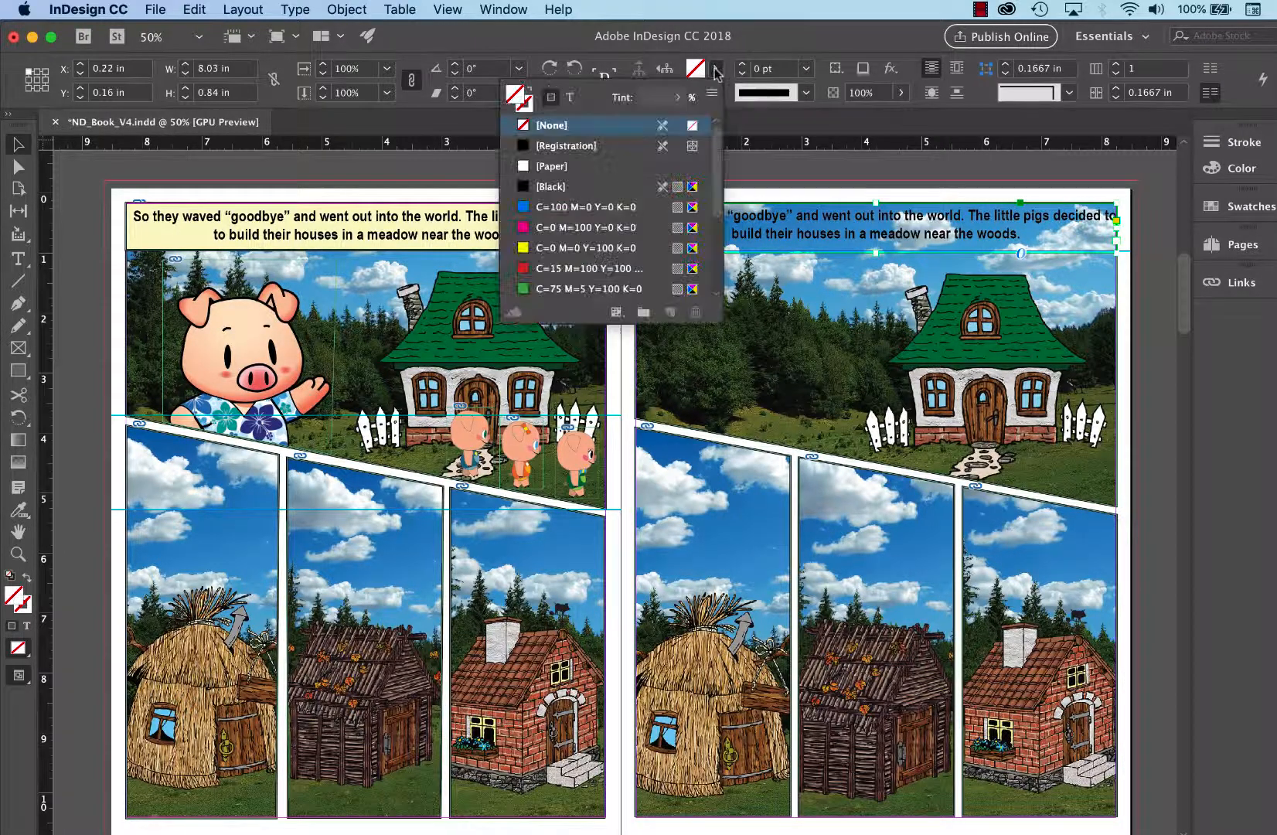
scroll(716, 176, "down", 3)
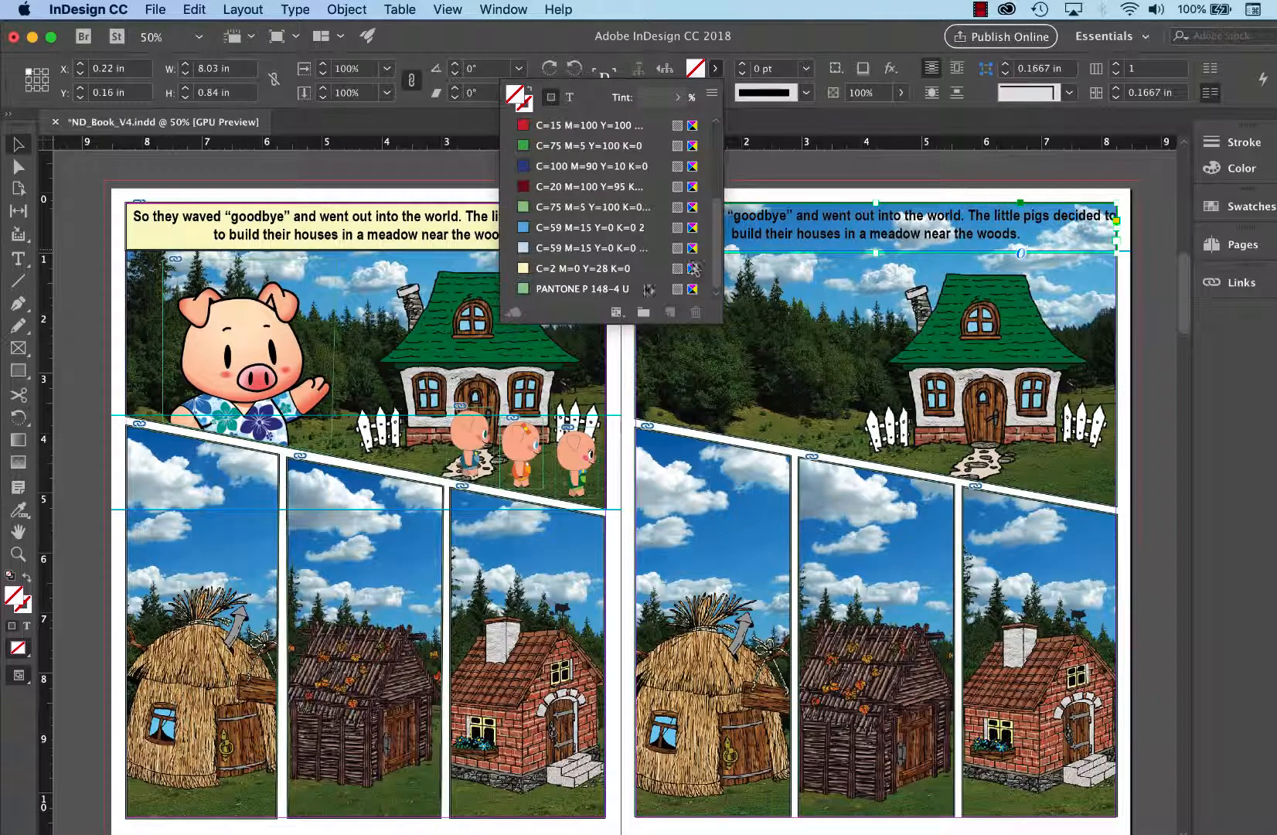
left_click(587, 271)
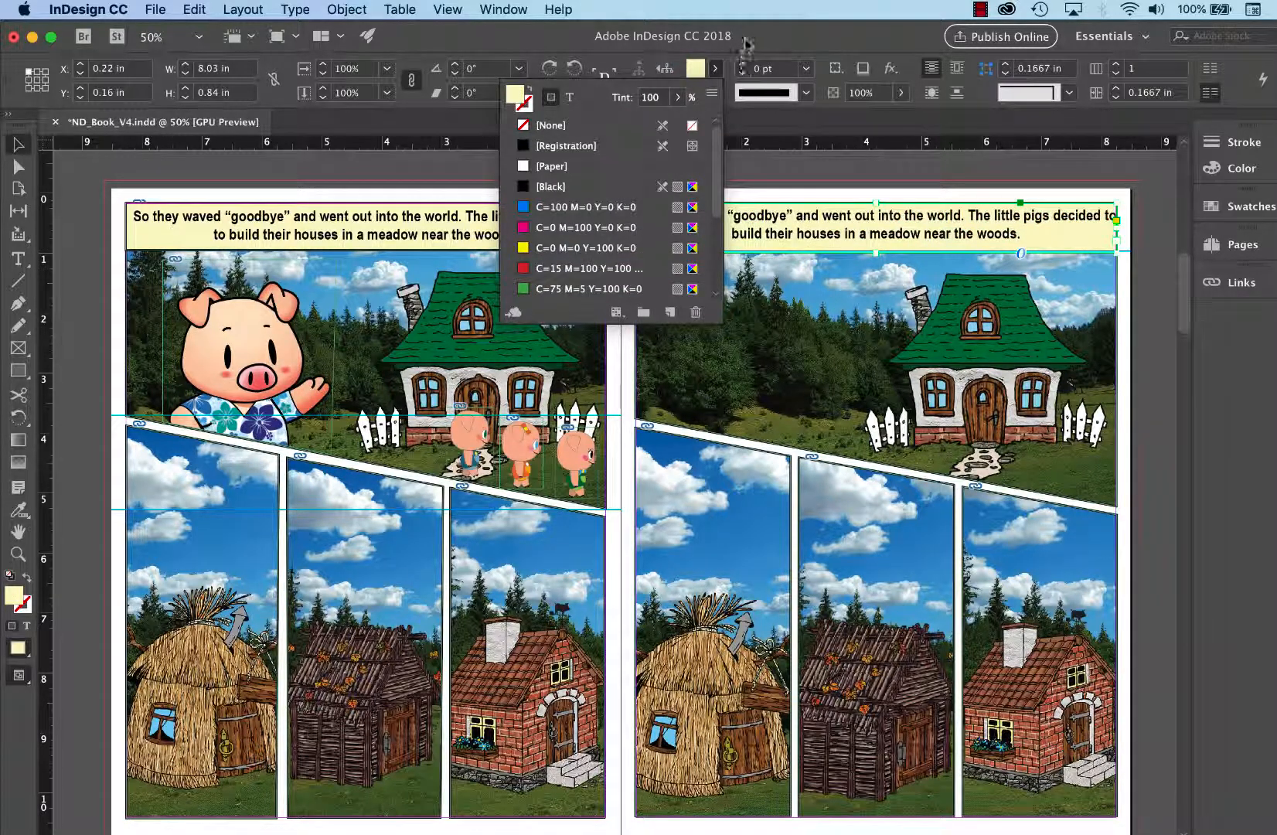
left_click(717, 92)
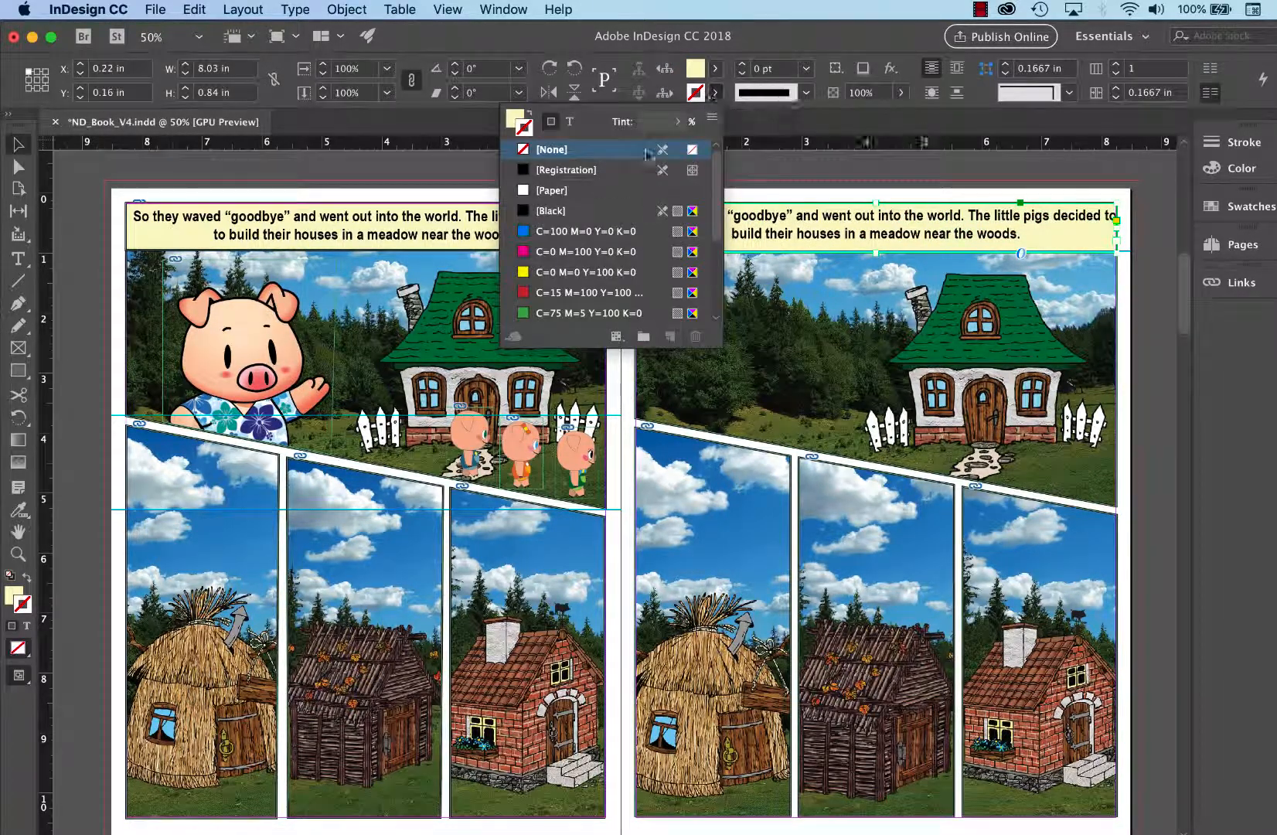
left_click(557, 215)
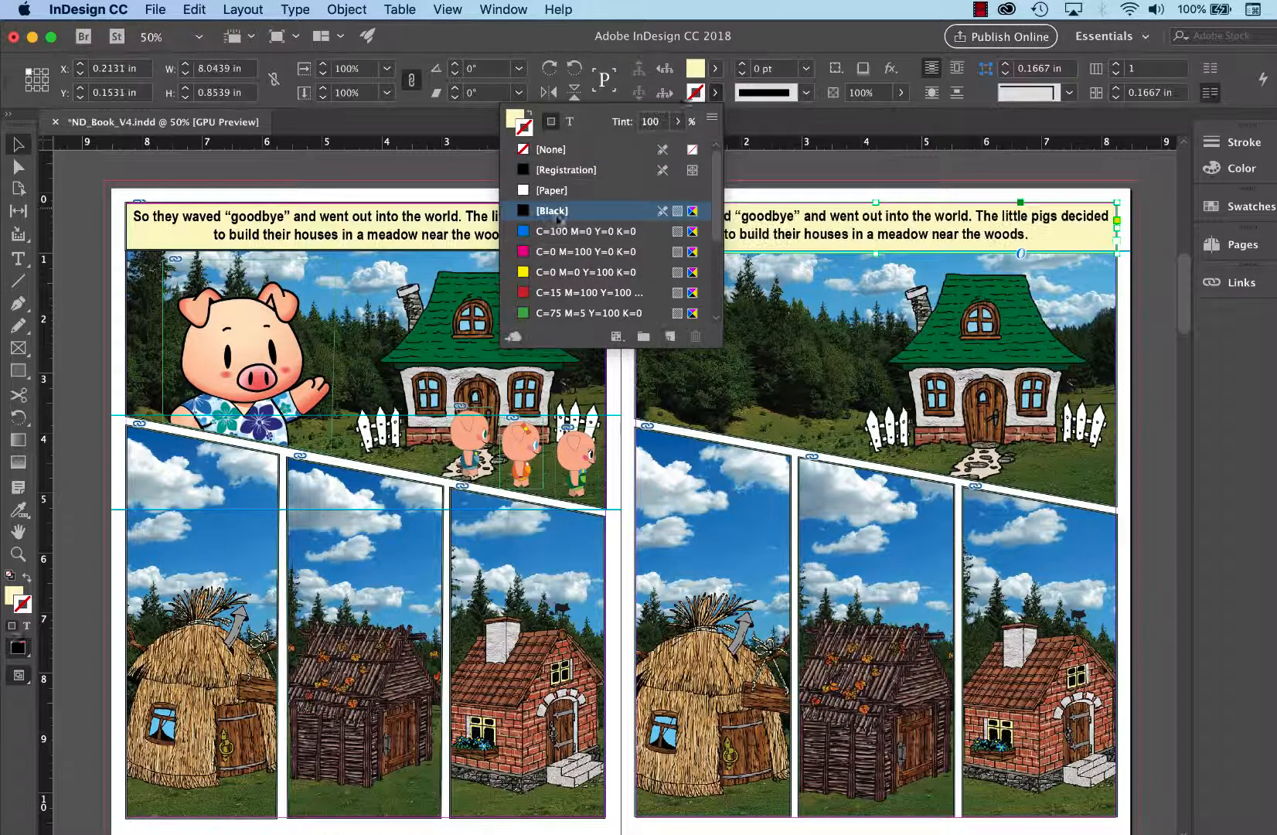
left_click(741, 65)
left_click(734, 167)
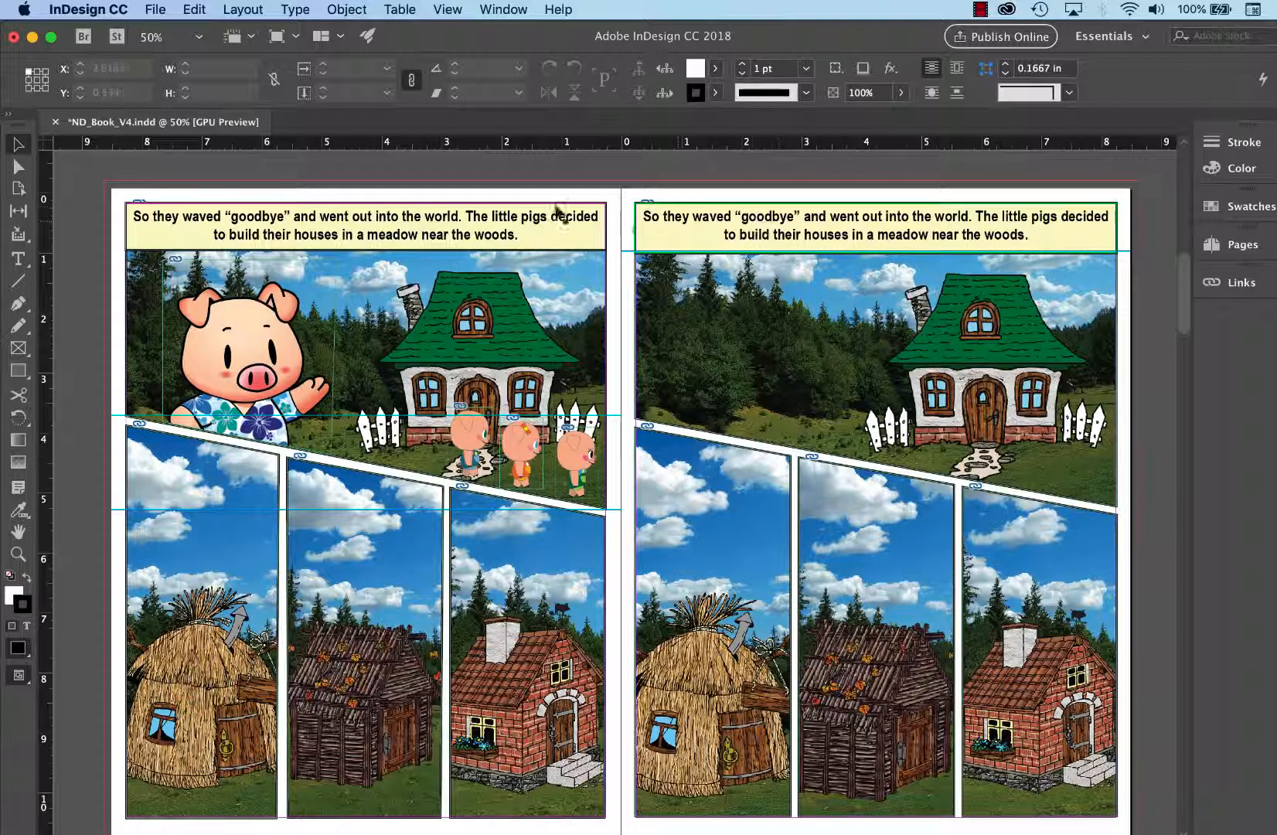
Set the new caption's text to Arial Narrow, 18 pt, with a -8 pt baseline shift, and show its paragraph alignment options
left_click(678, 213)
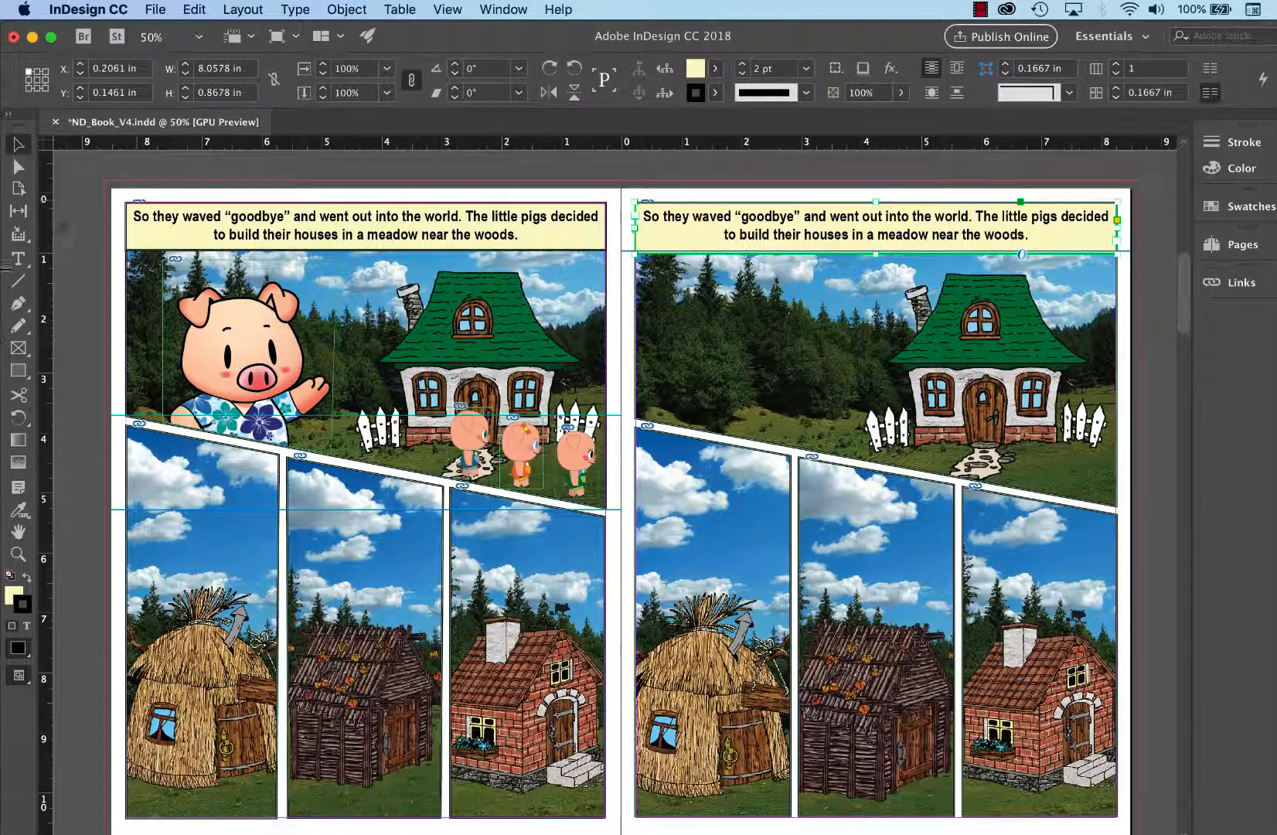
left_click(18, 259)
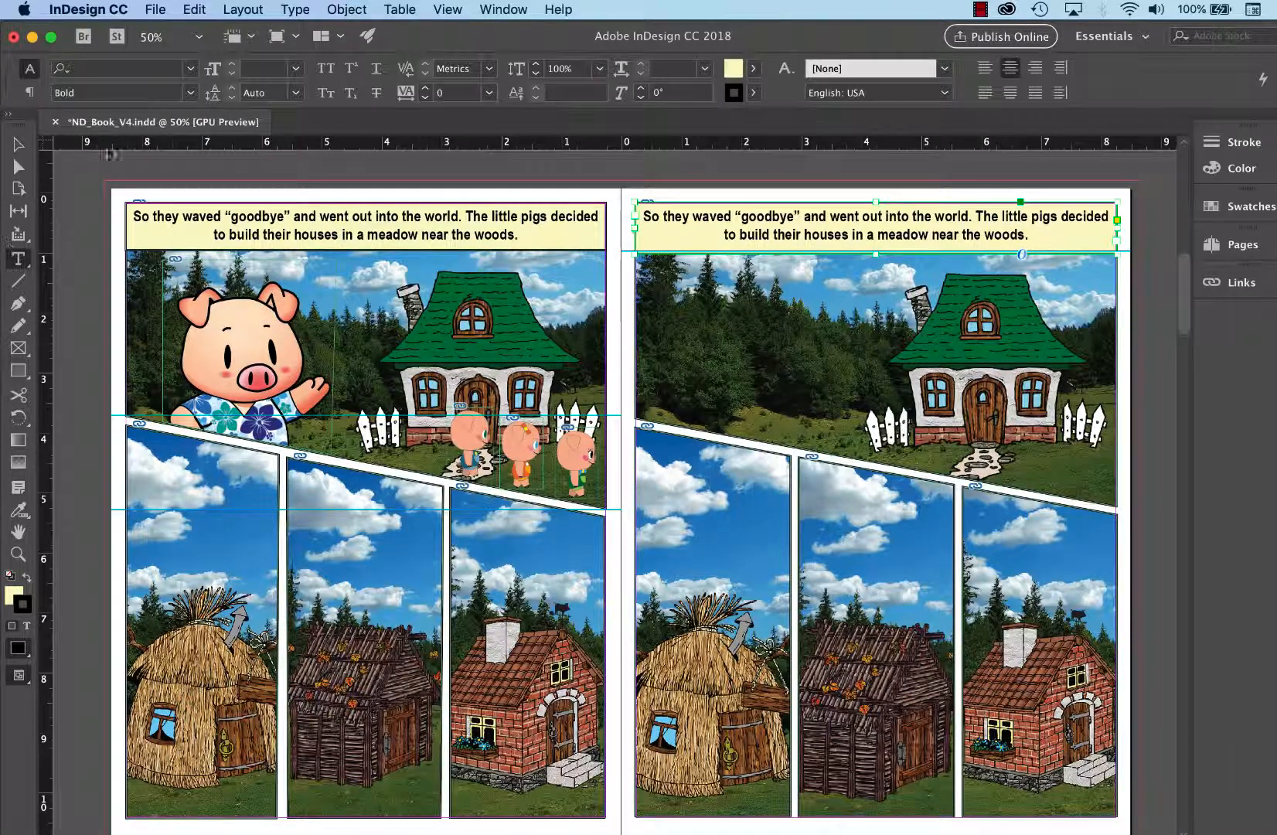
left_click(190, 71)
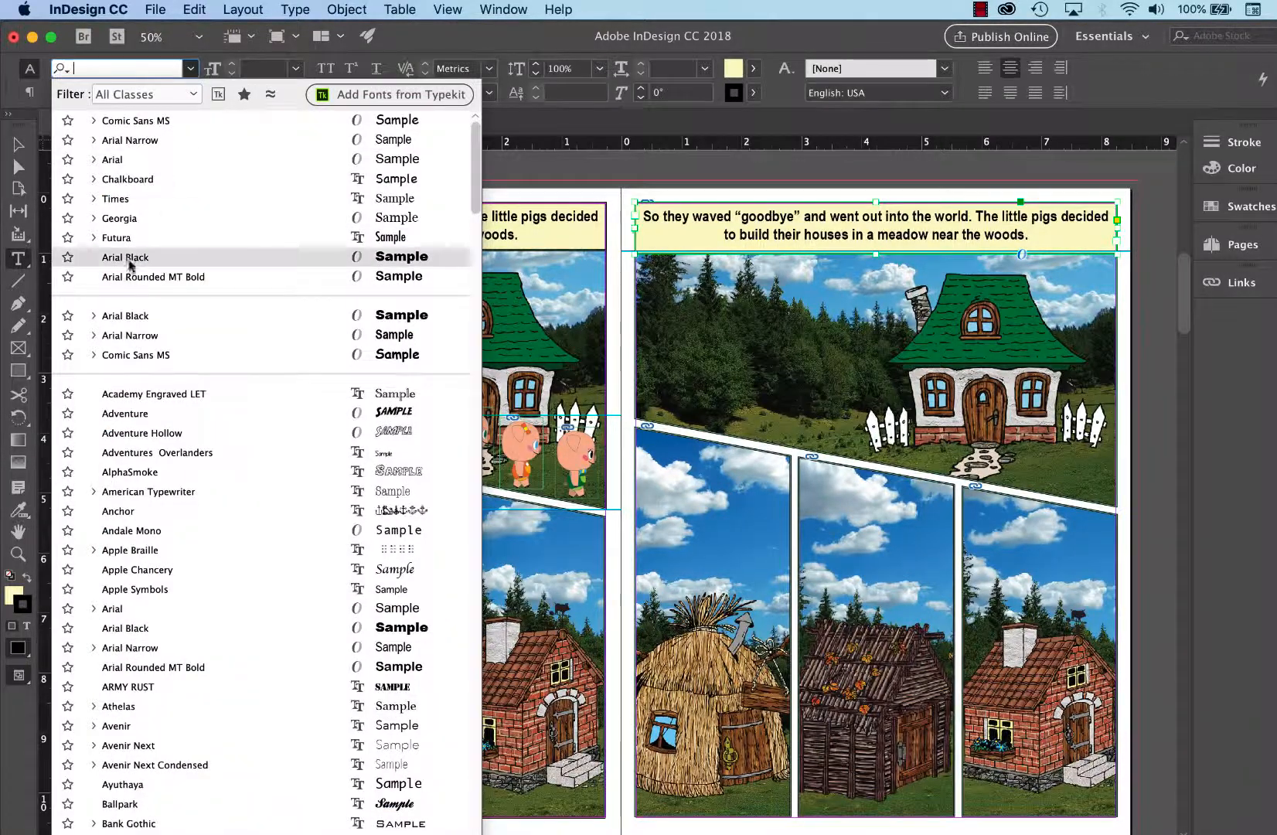
left_click(132, 142)
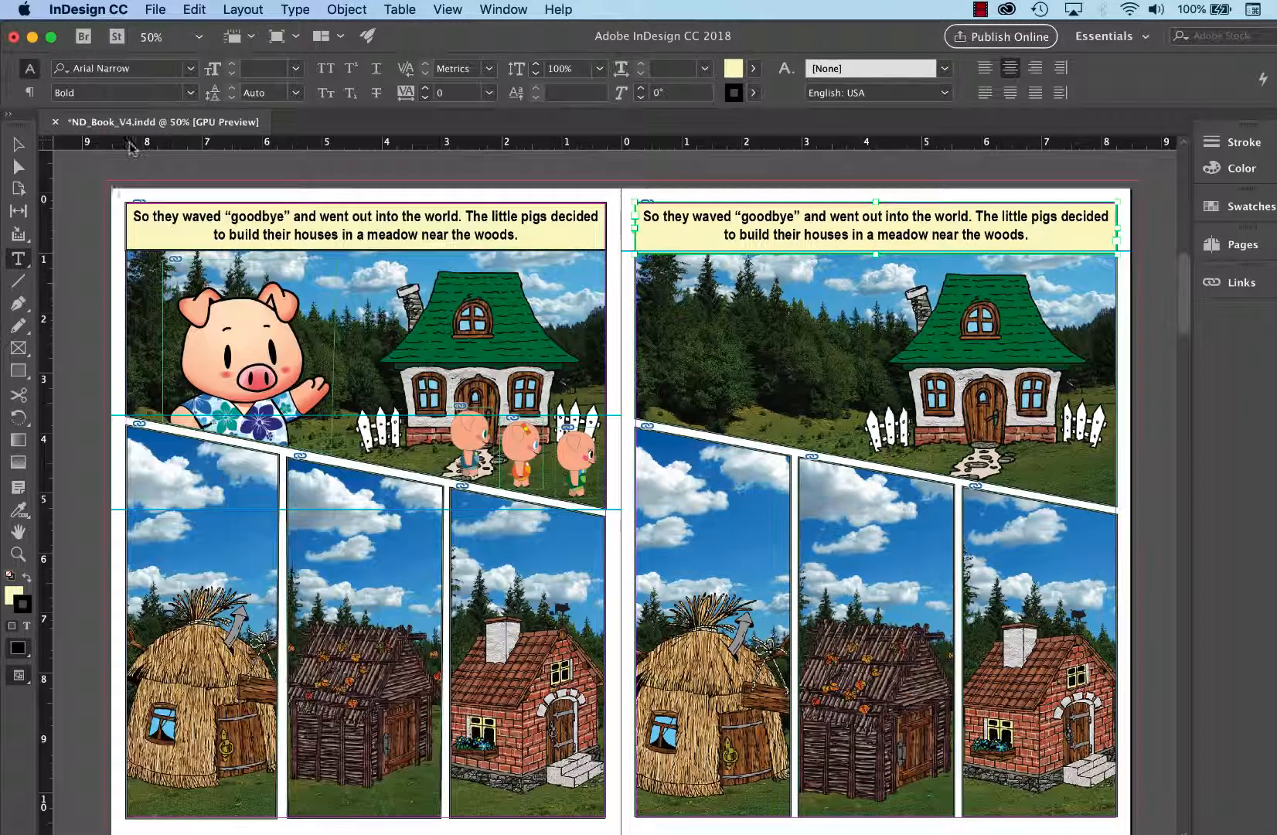
left_click(295, 69)
left_click(272, 248)
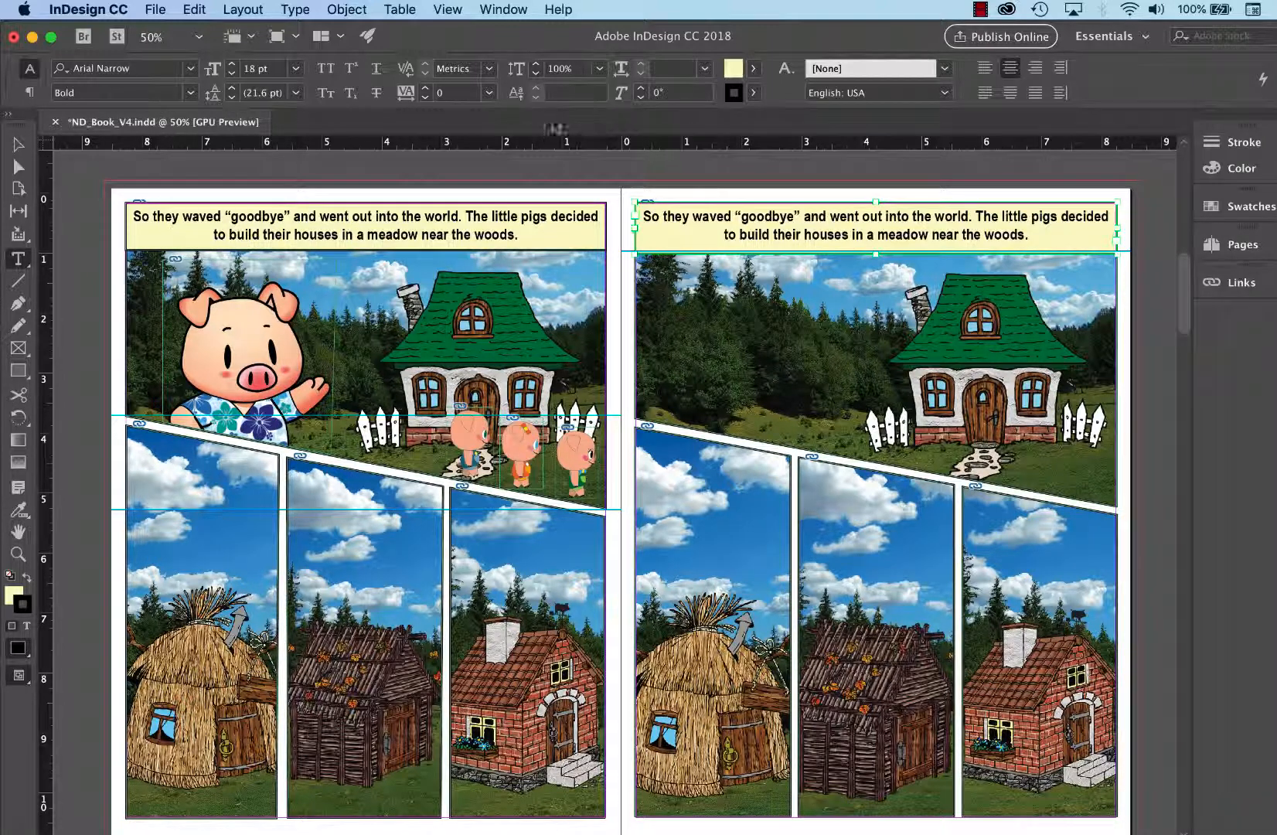
left_click(586, 94)
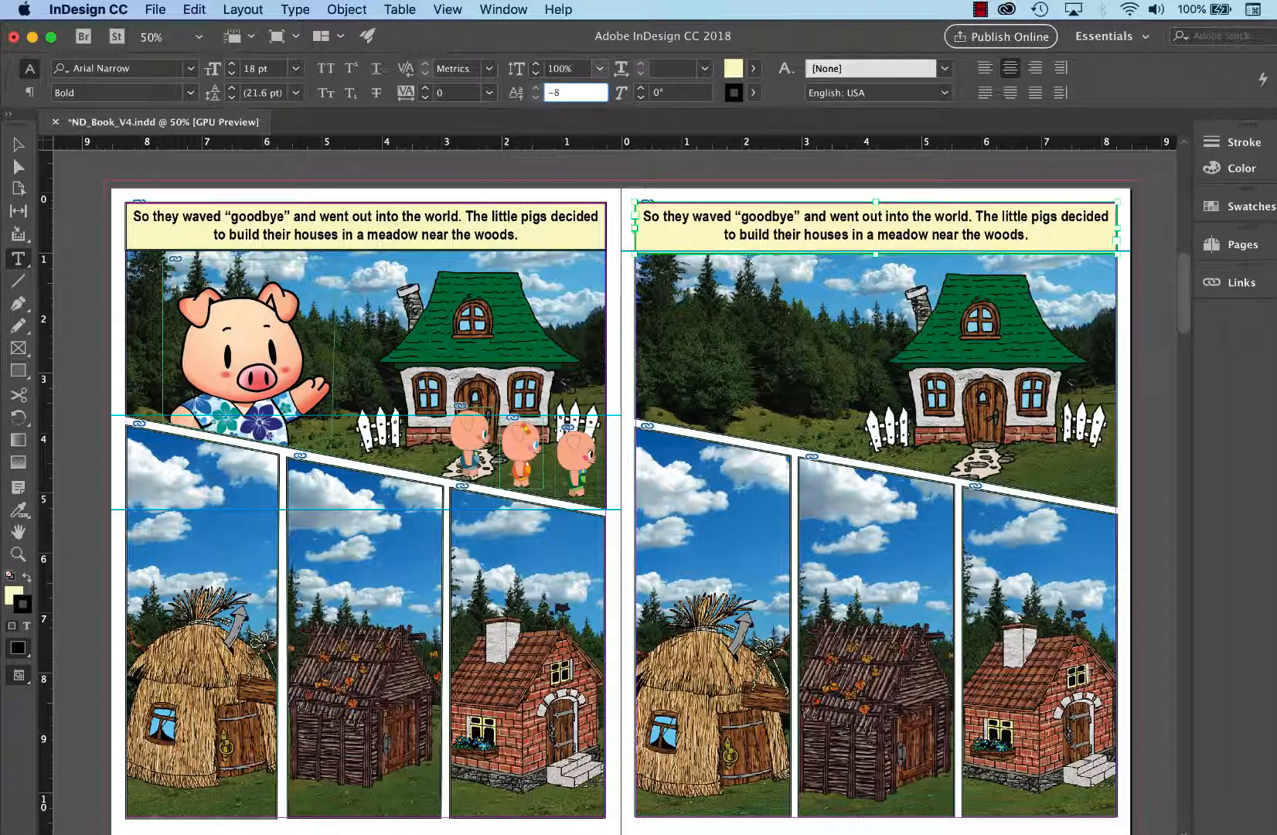
type("-8")
key("Tab")
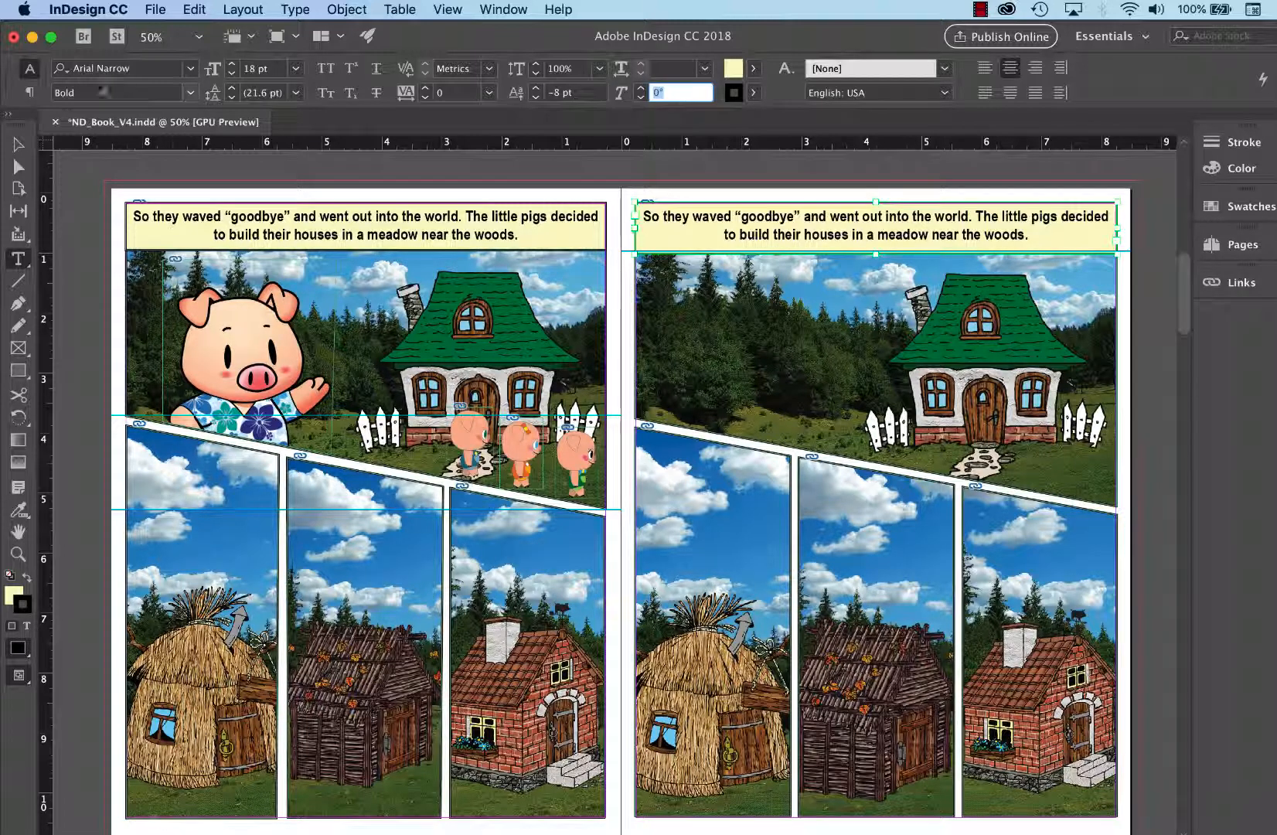
left_click(30, 95)
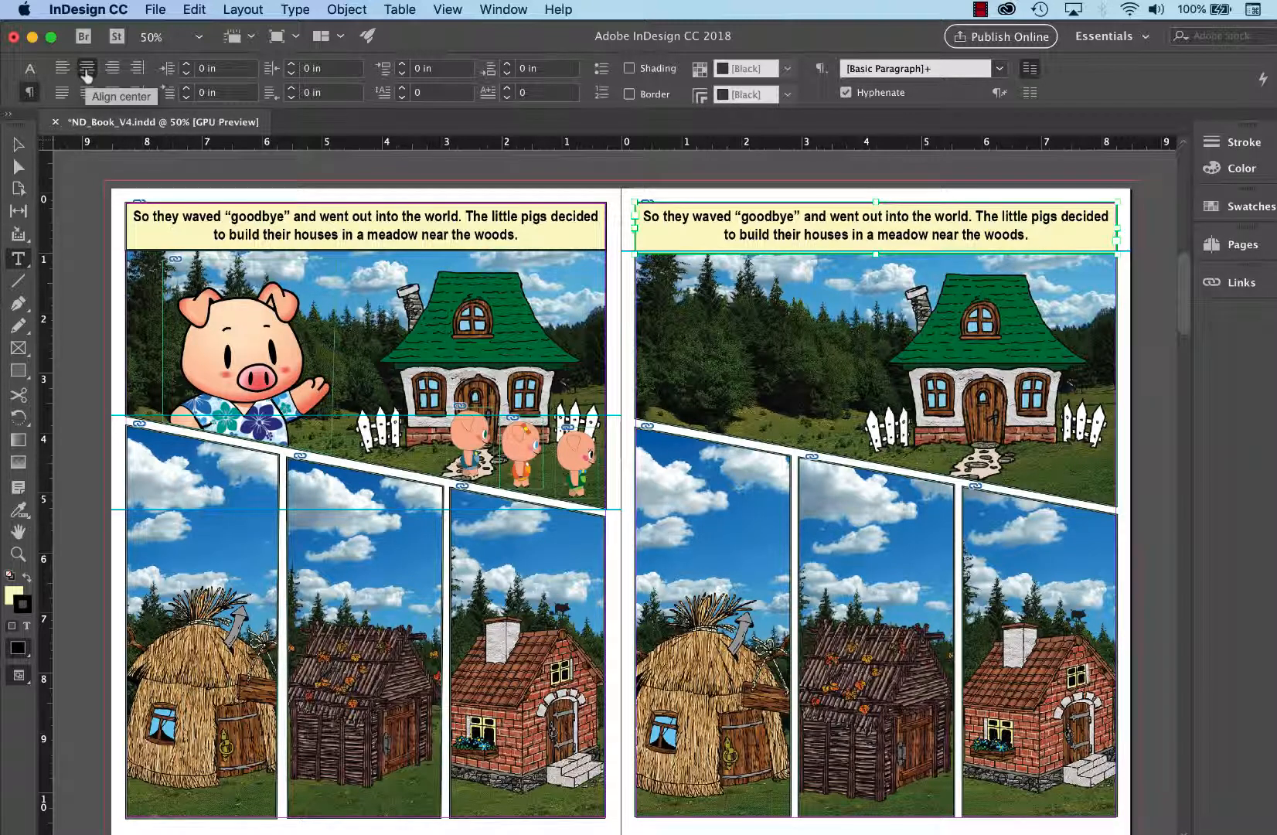
left_click(18, 144)
key("shift+super+a")
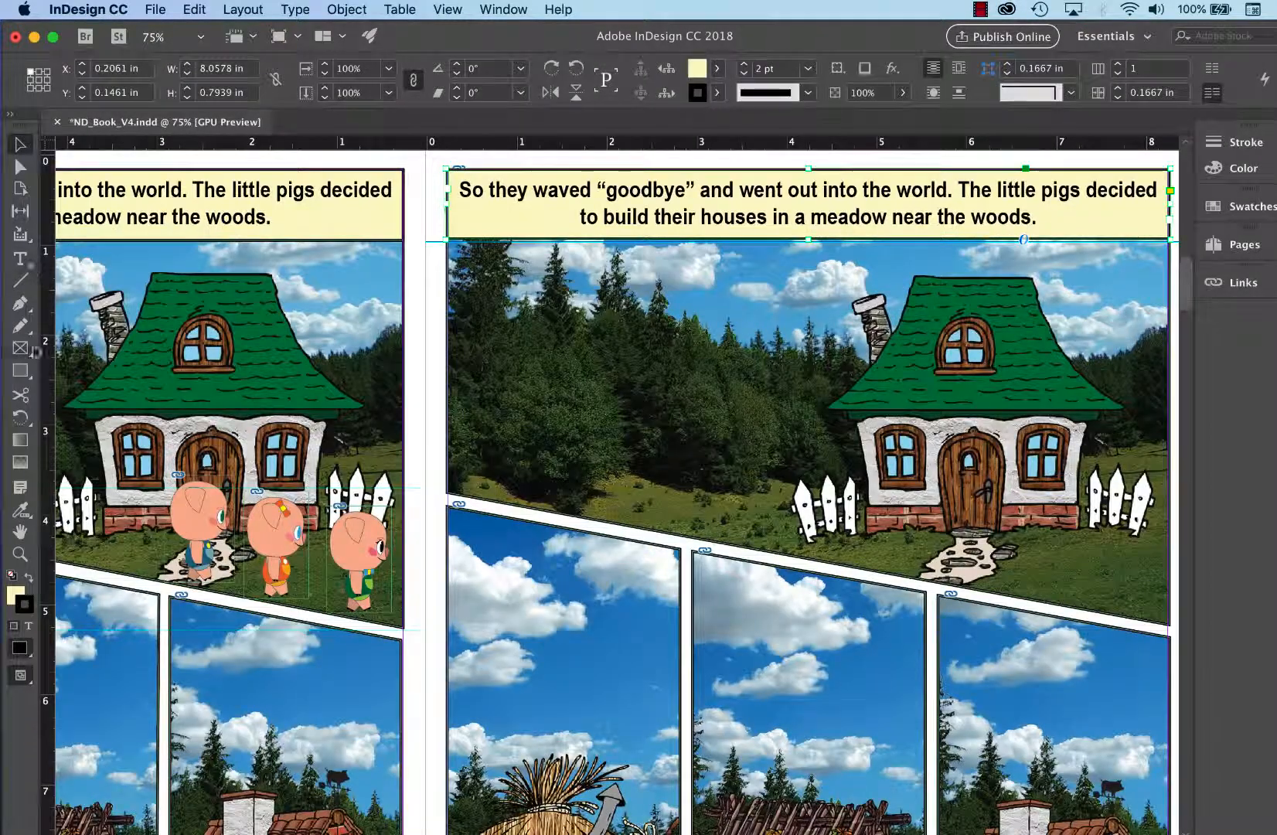
Draw an empty rectangular image frame about 0.8 by 1.14 in over the doorway and path of the top panel's house
left_click(21, 349)
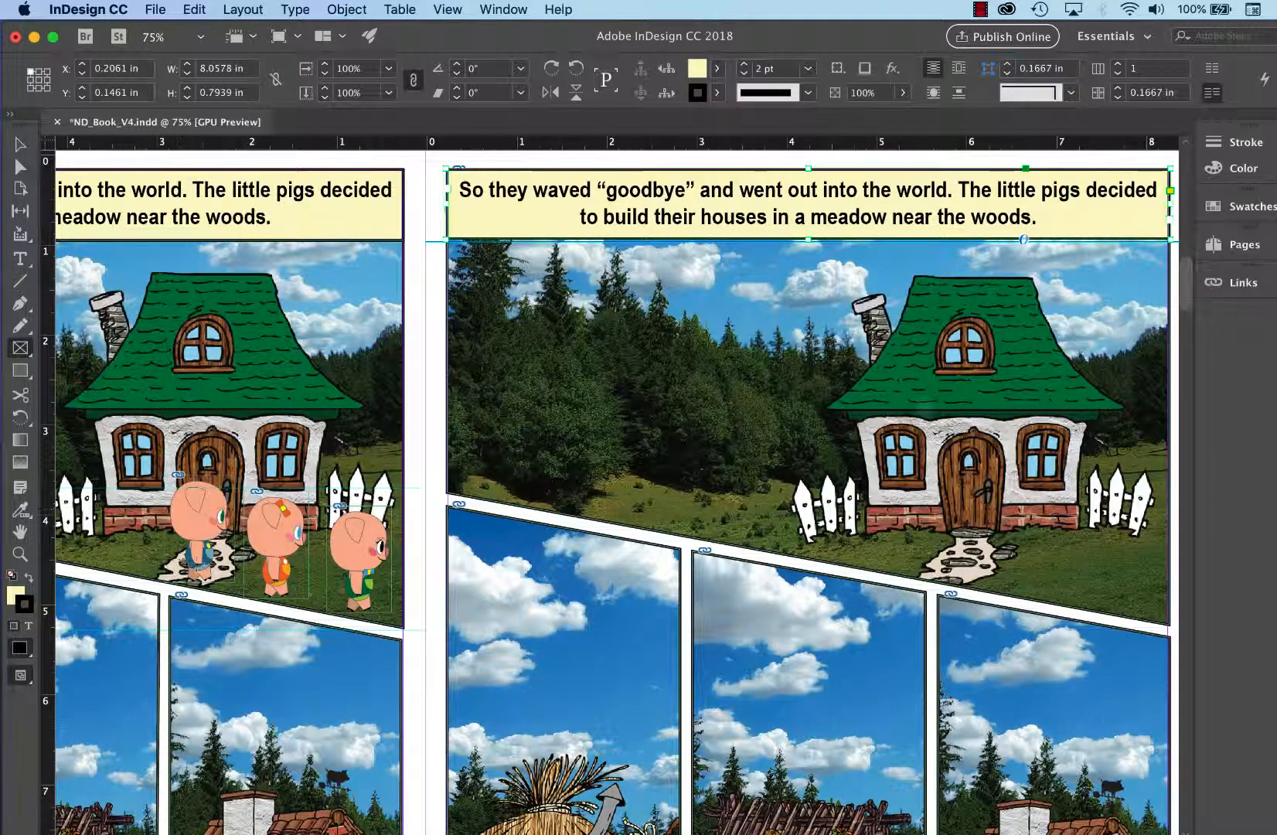
left_click_drag(936, 478, 1007, 581)
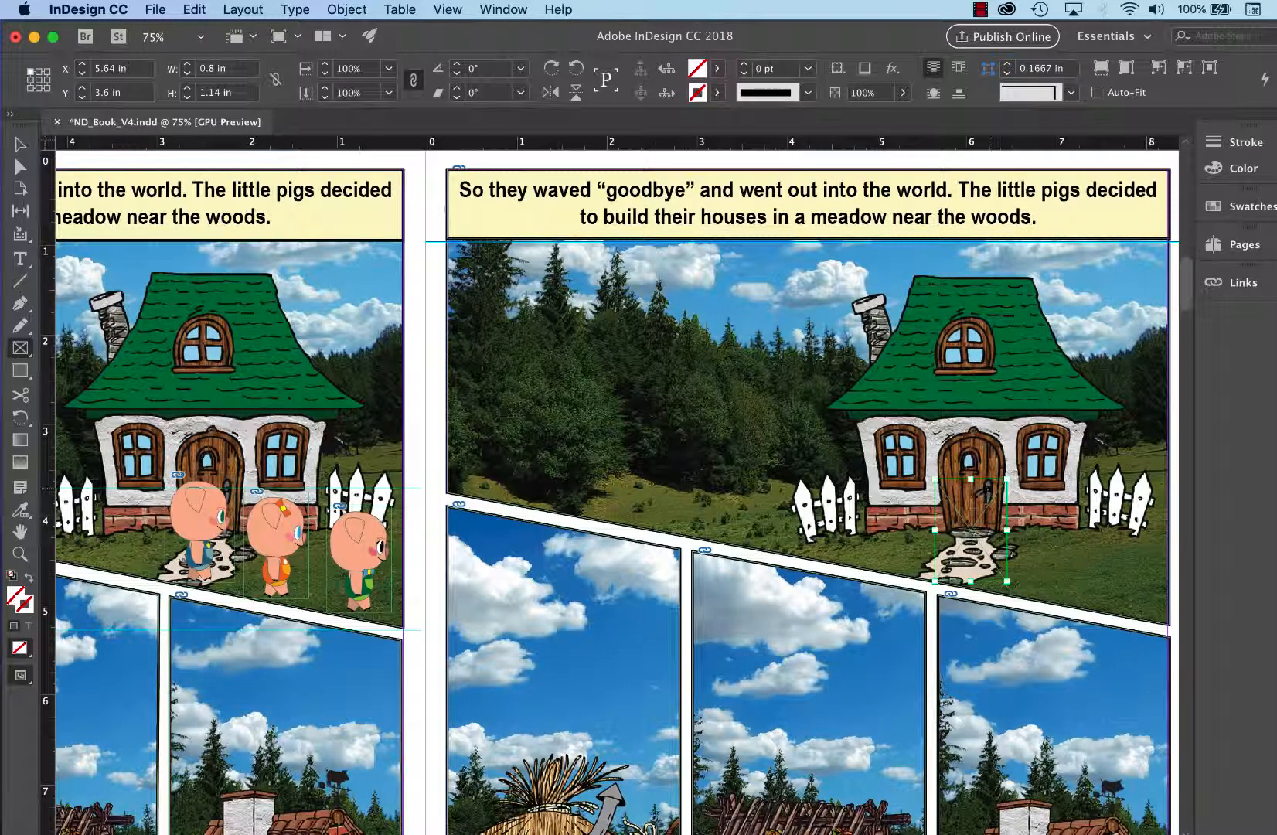
Place NDPIG 1_V2.ai into the empty frame by the house's doorway with import options enabled, showing only the P1 walk layer
left_click(152, 10)
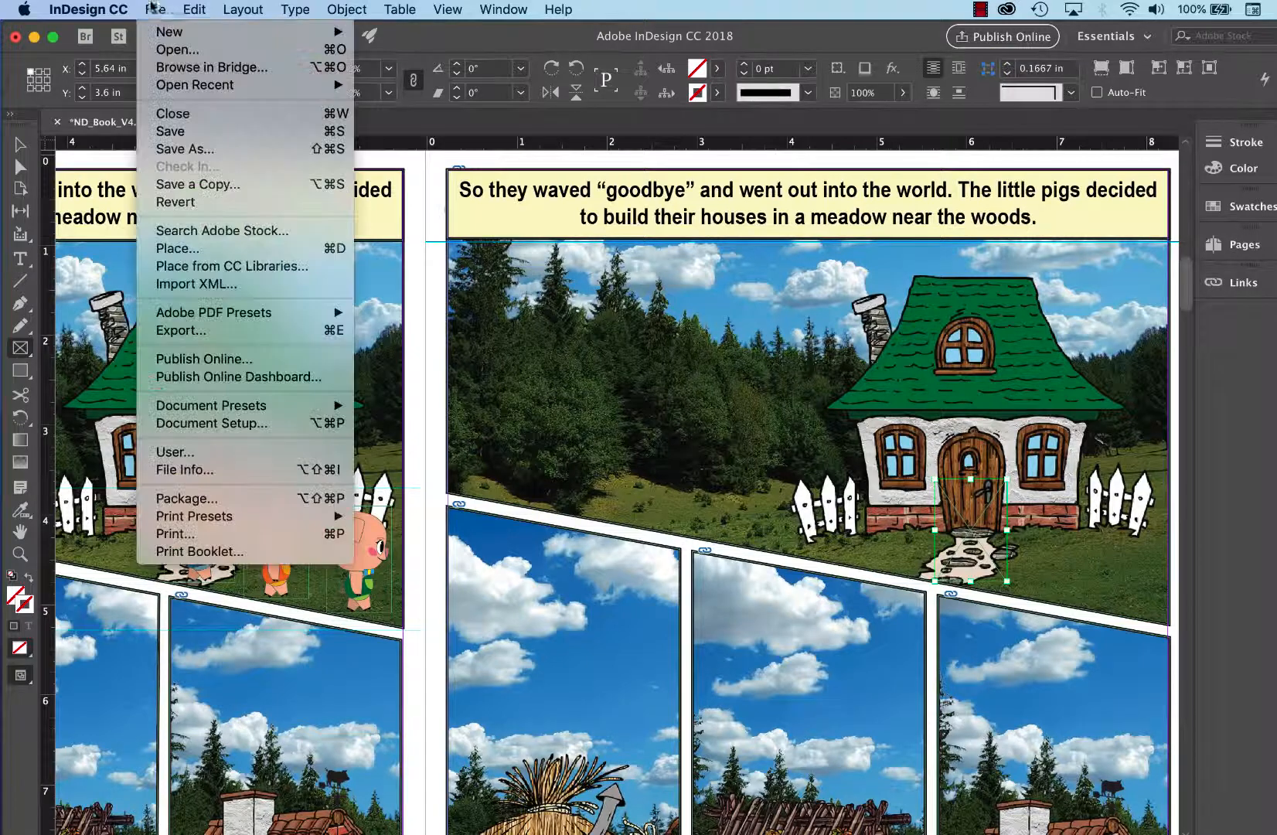
left_click(180, 248)
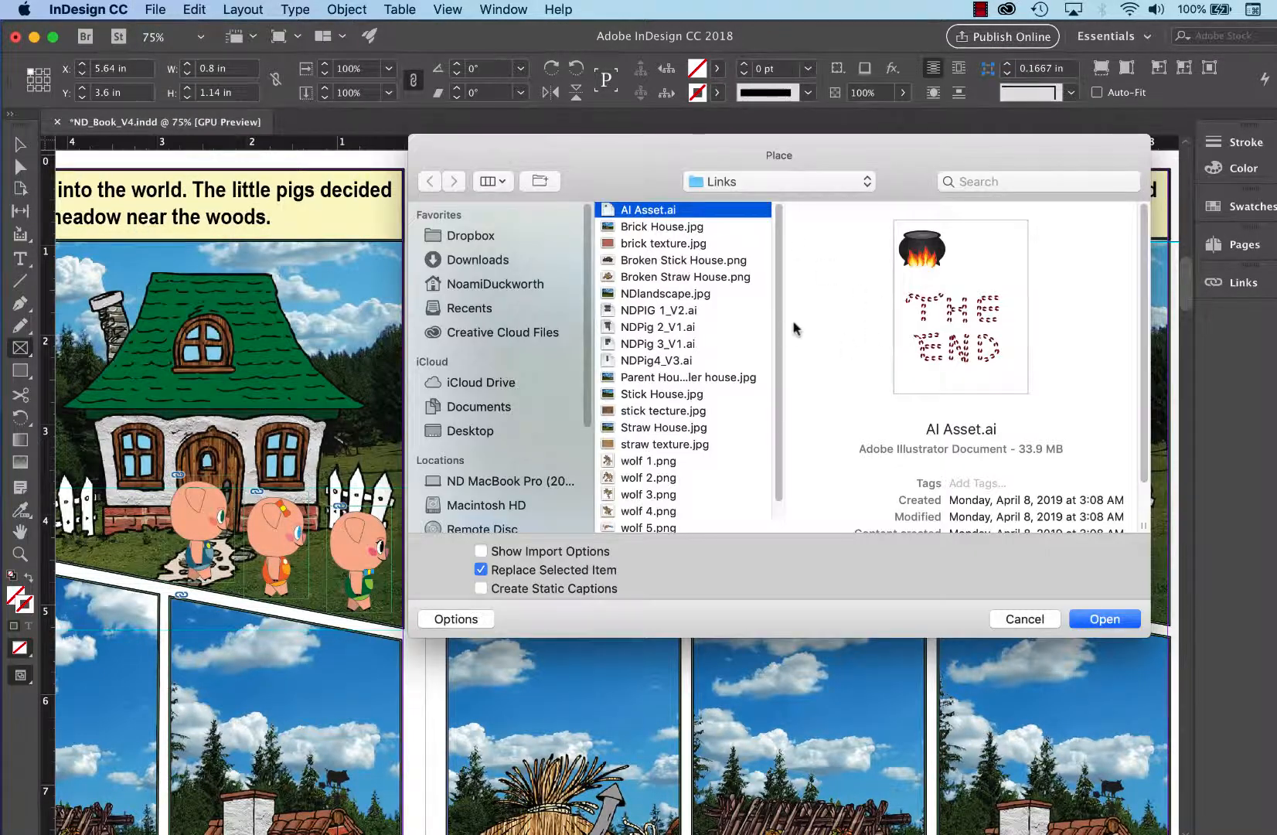
left_click(661, 313)
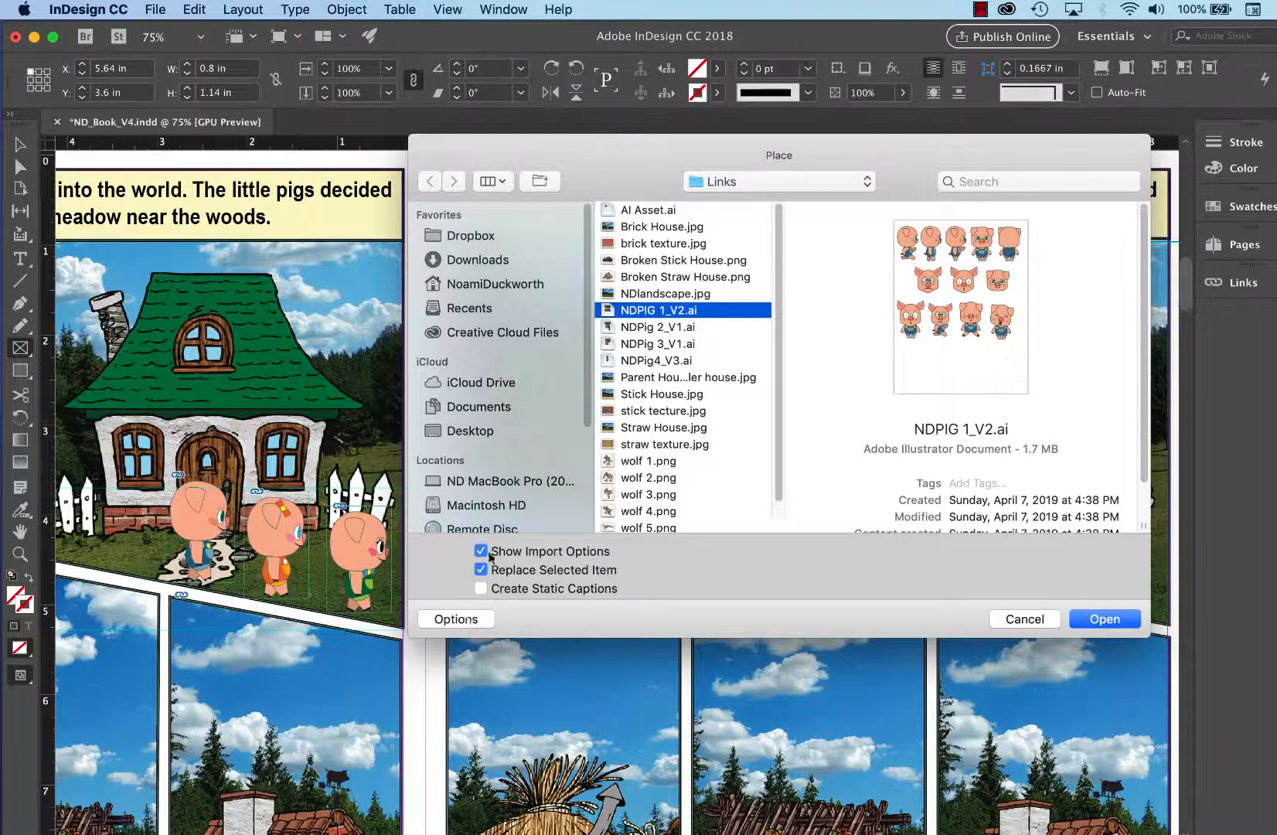
left_click(463, 620)
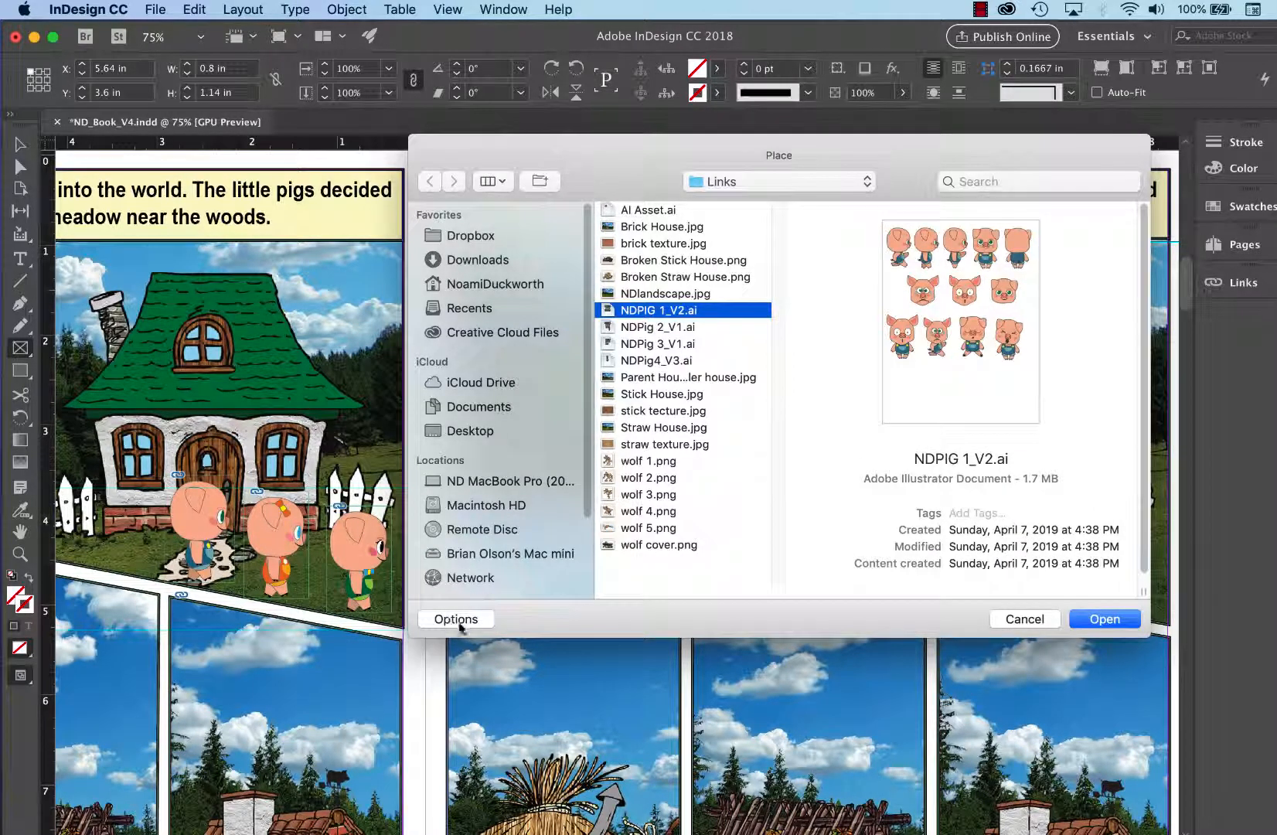
left_click(460, 621)
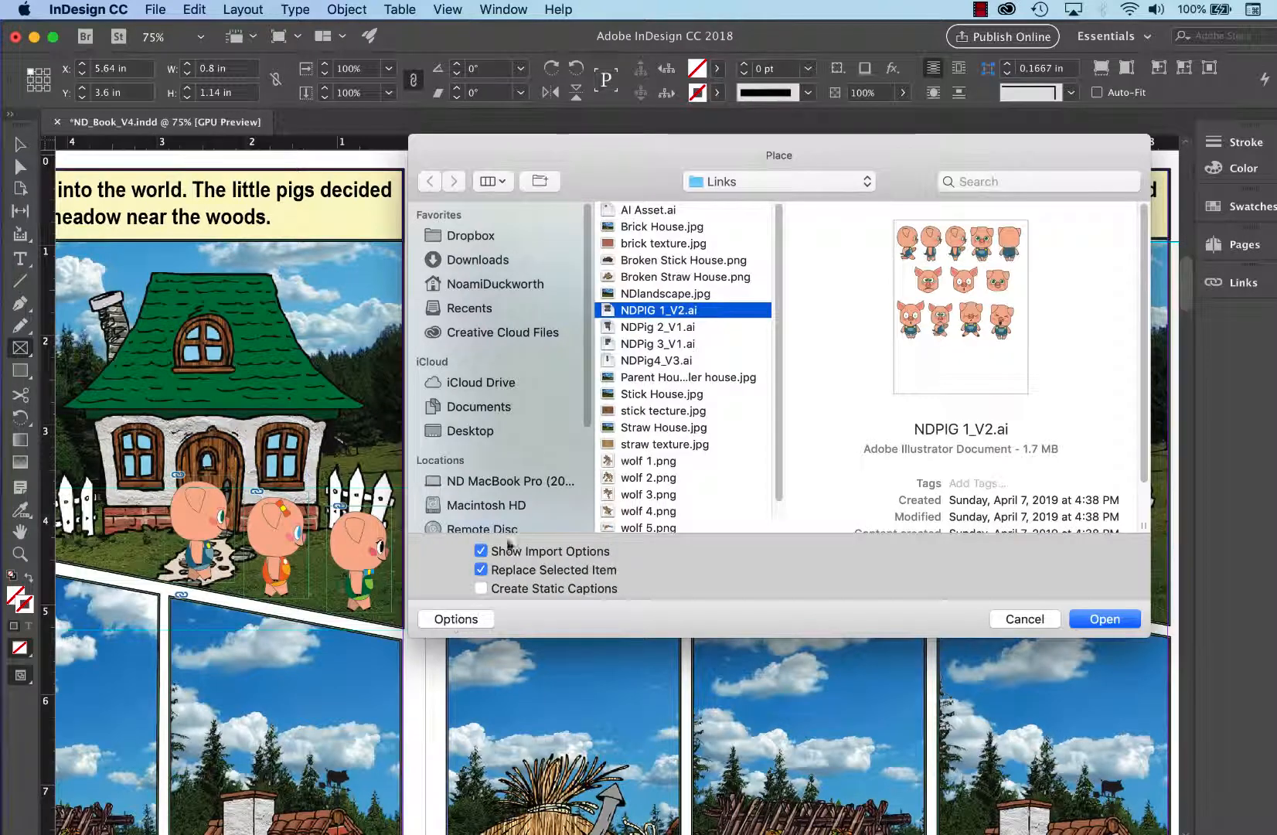
left_click(1101, 622)
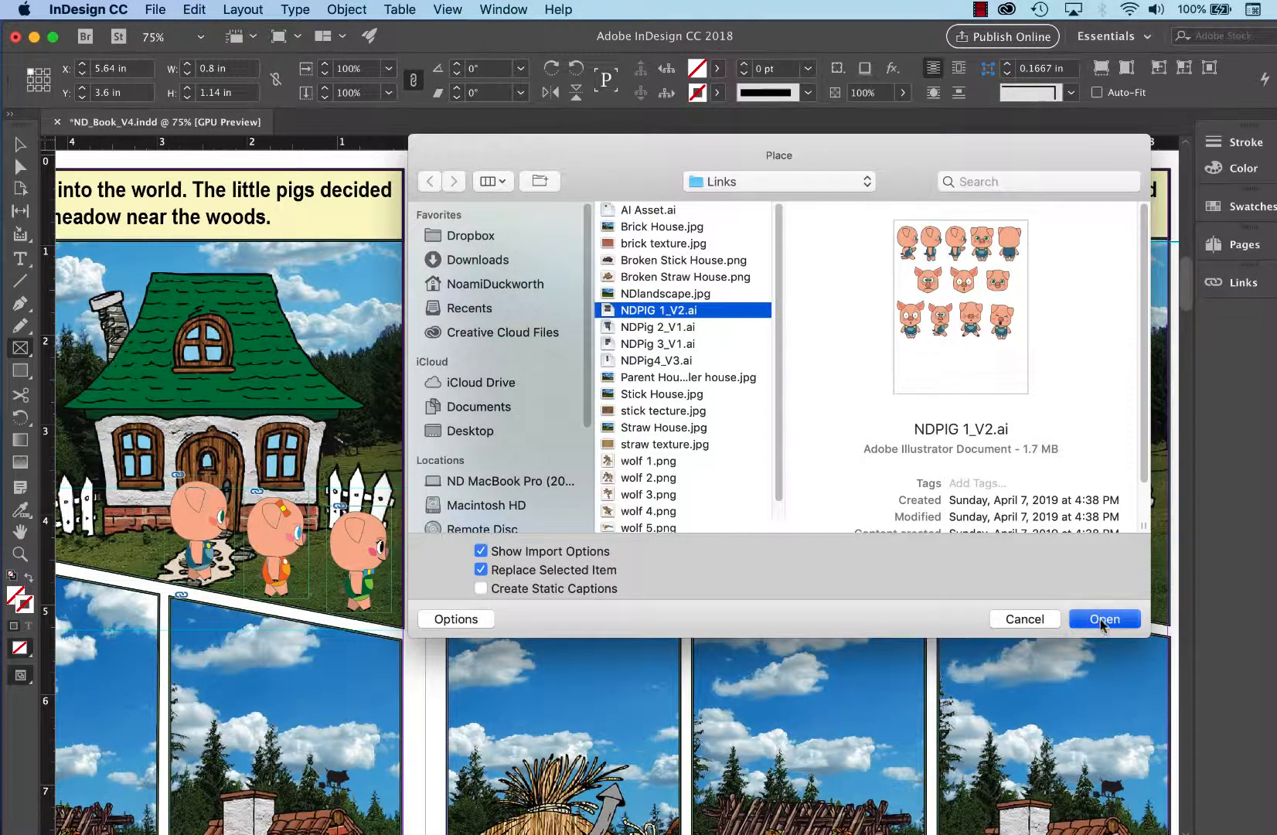
left_click(897, 355)
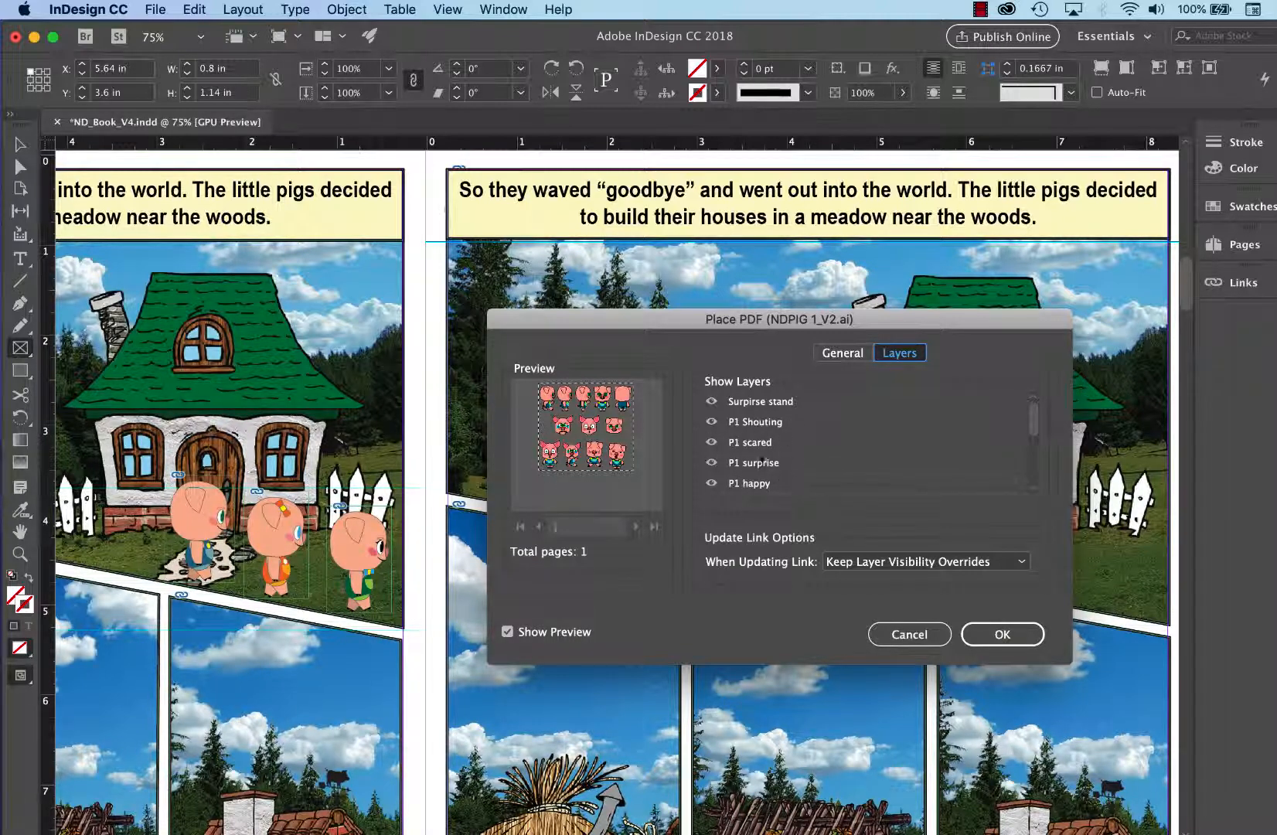
left_click(711, 402)
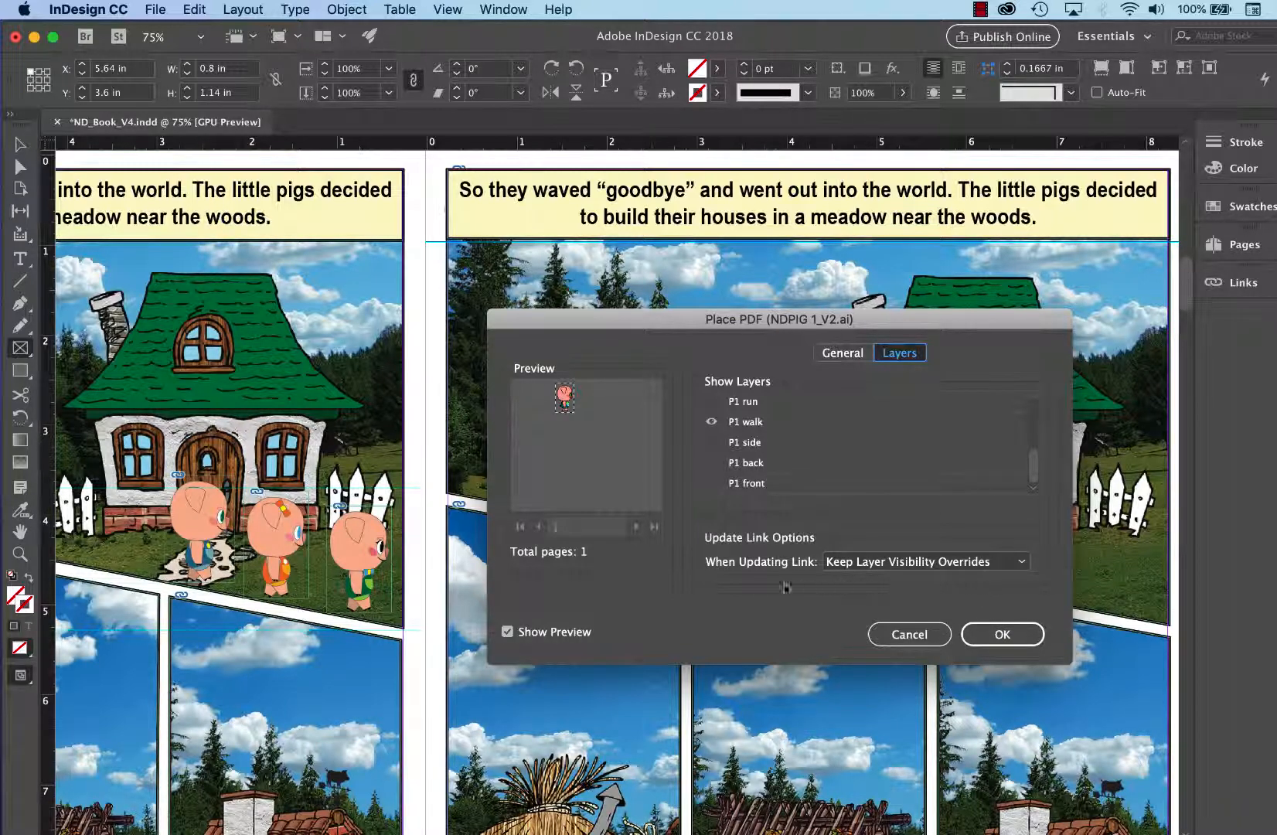
key("Return")
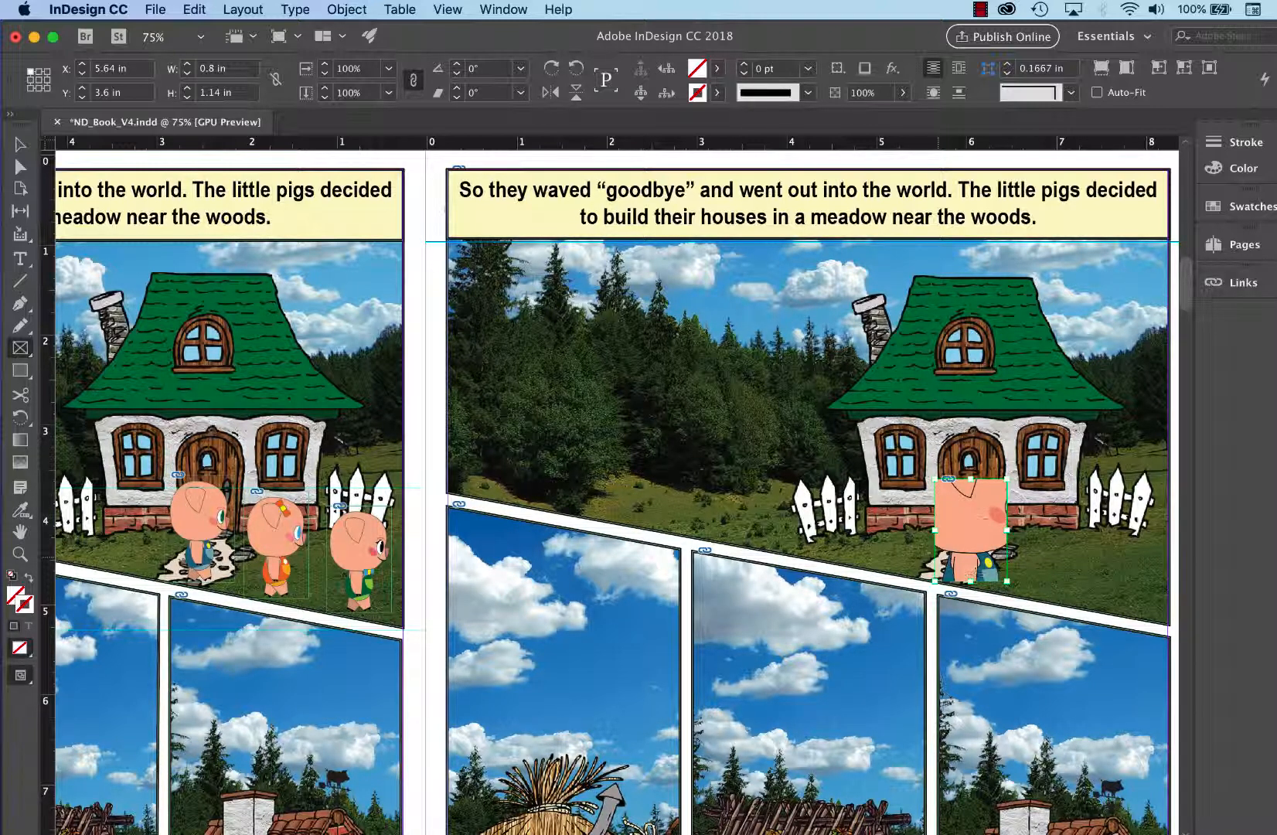
Fit the placed pig artwork proportionally inside its frame
right_click(967, 514)
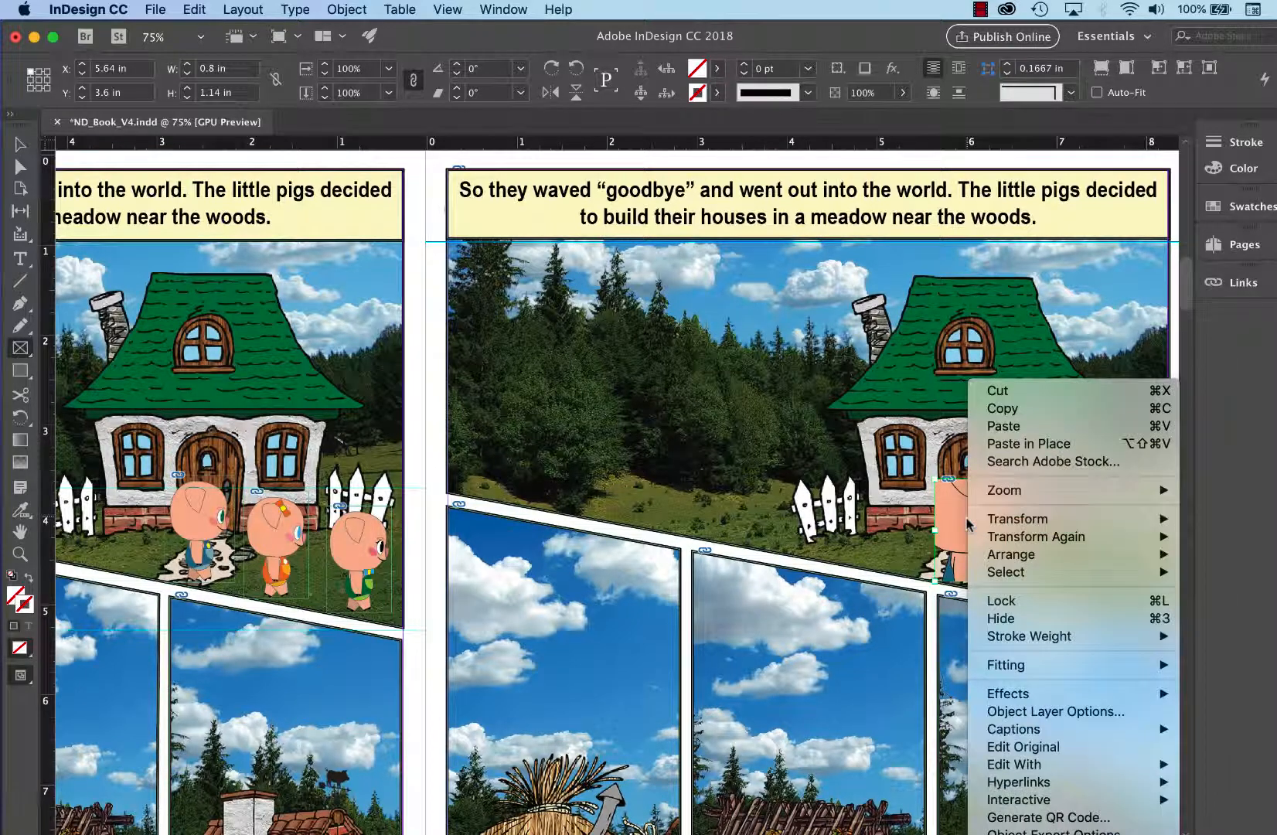
mouse_move(1010, 669)
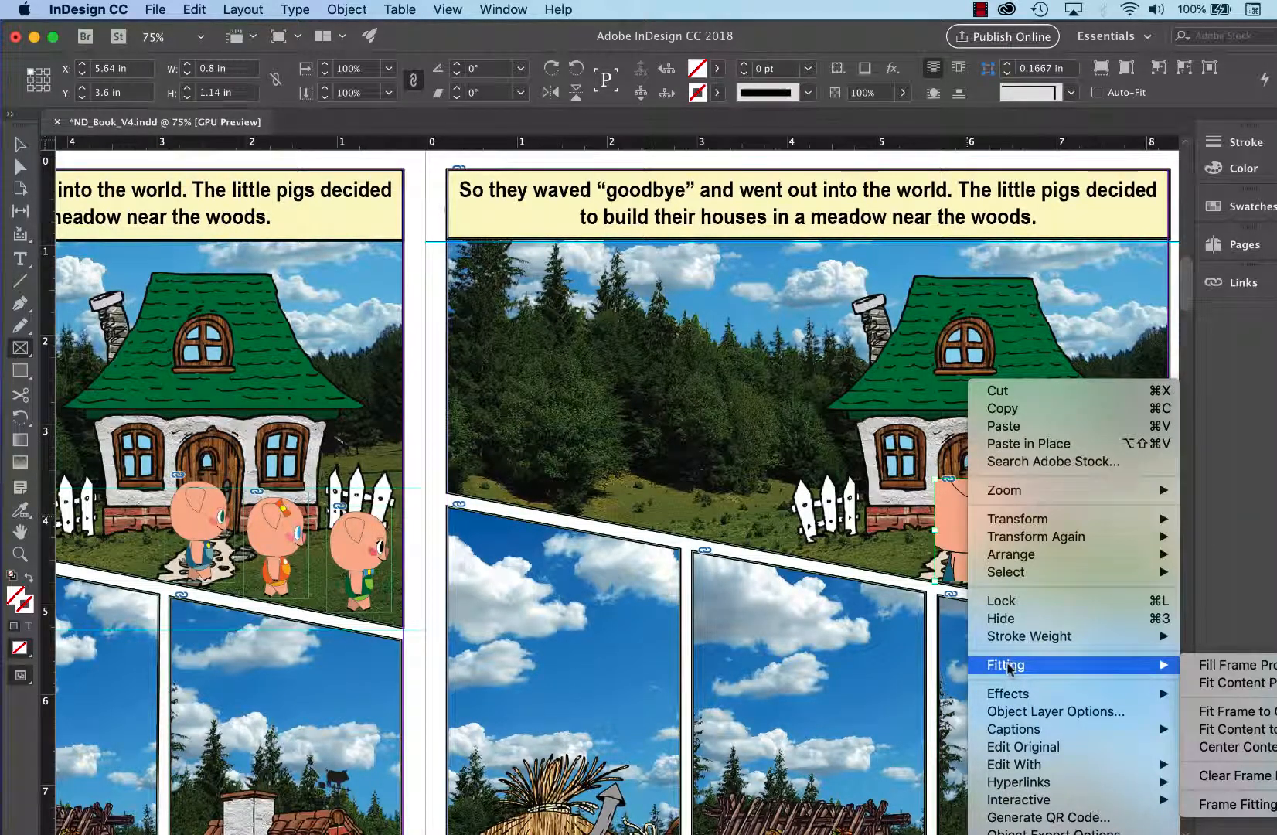
left_click(1213, 683)
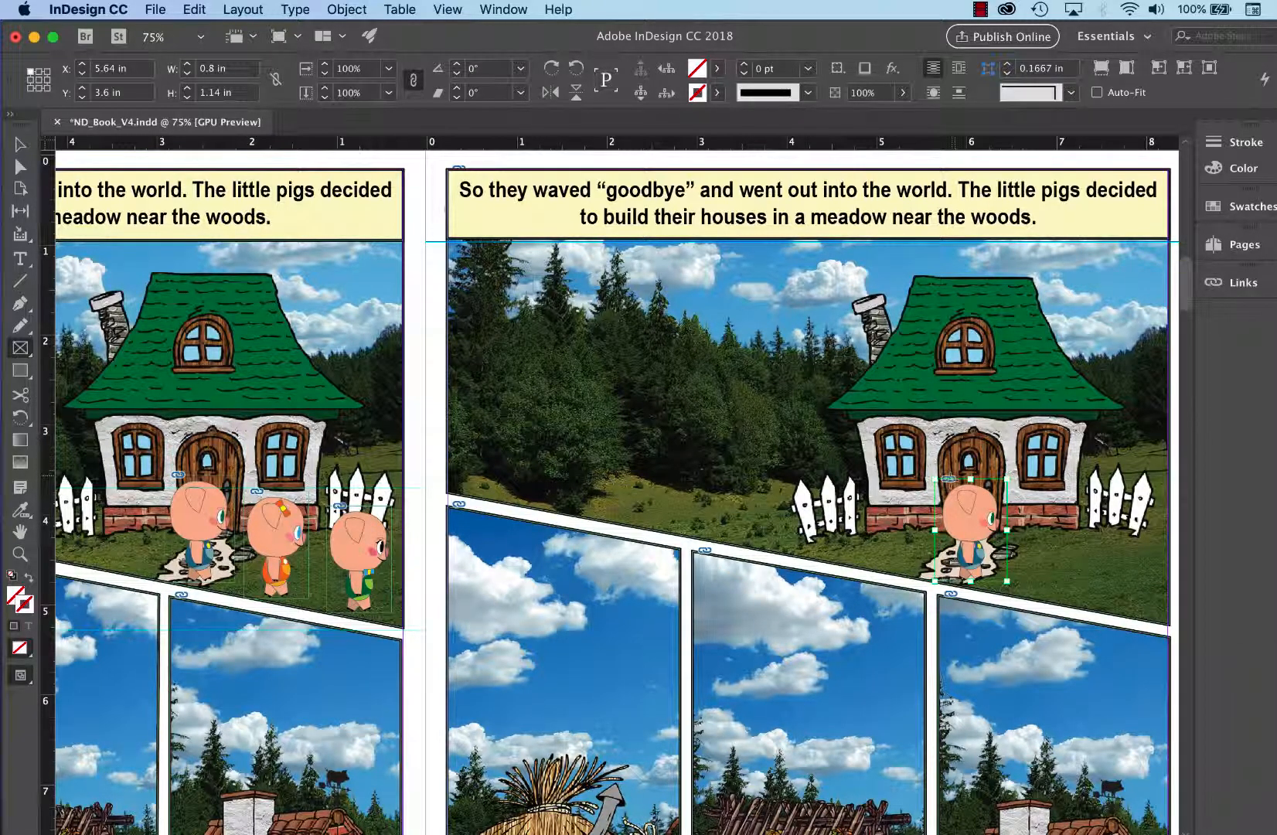
Duplicate the pig frame twice along the path, with copies at about X 6.52, Y 3.64 in and X 7.36, Y 3.84 in
left_click(20, 144)
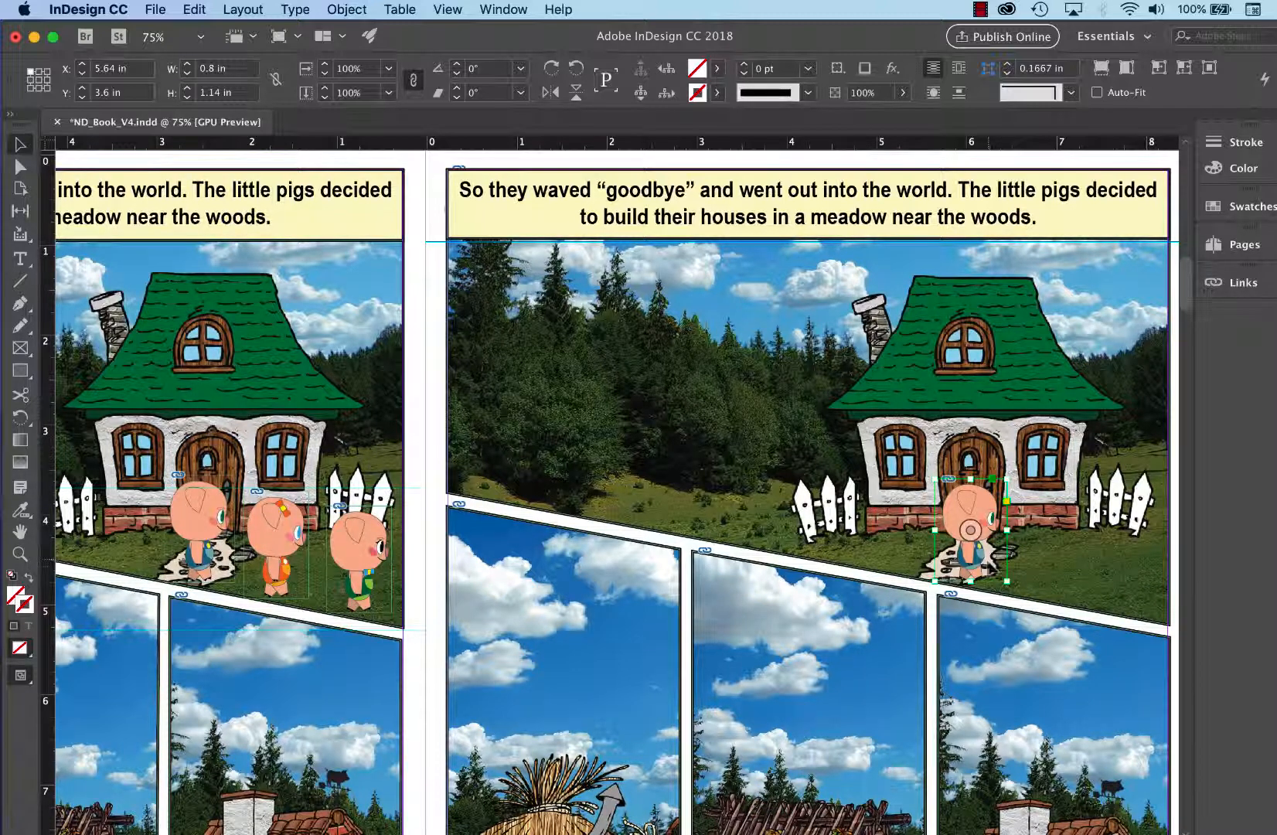
left_click_drag(986, 569, 1069, 582)
left_click_drag(1050, 531, 1139, 591)
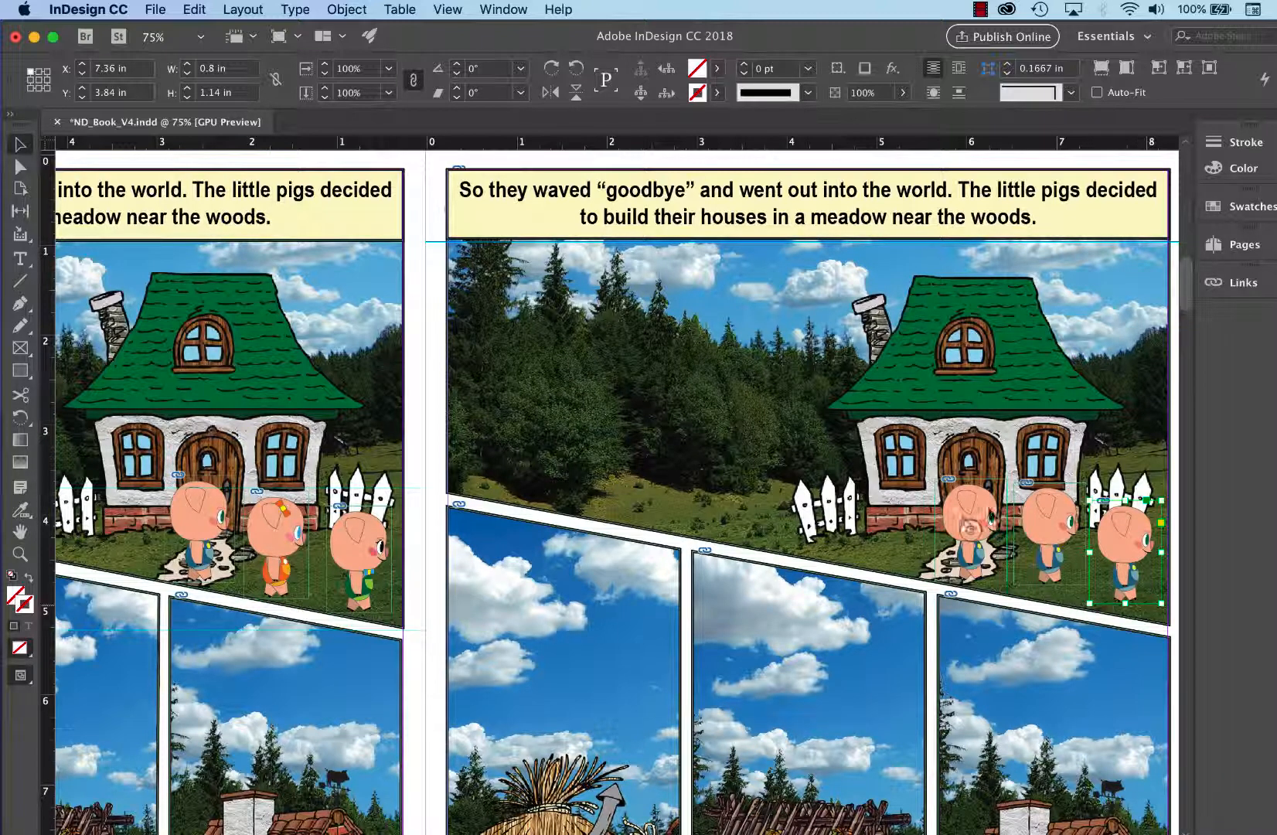
Choose NDPig 2_V1.ai as the replacement artwork for the middle pig frame and bring up its layer import options
left_click(1034, 566)
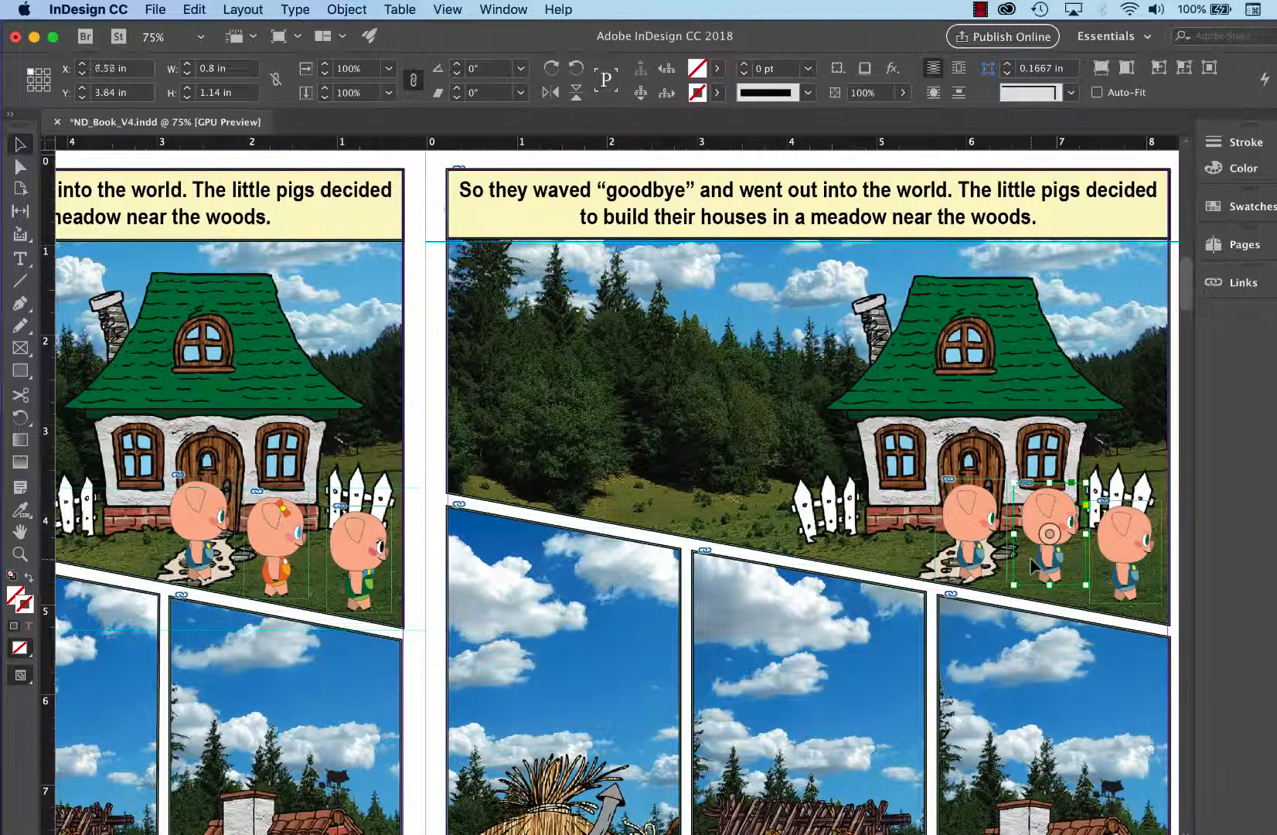
left_click(1050, 534)
left_click(155, 9)
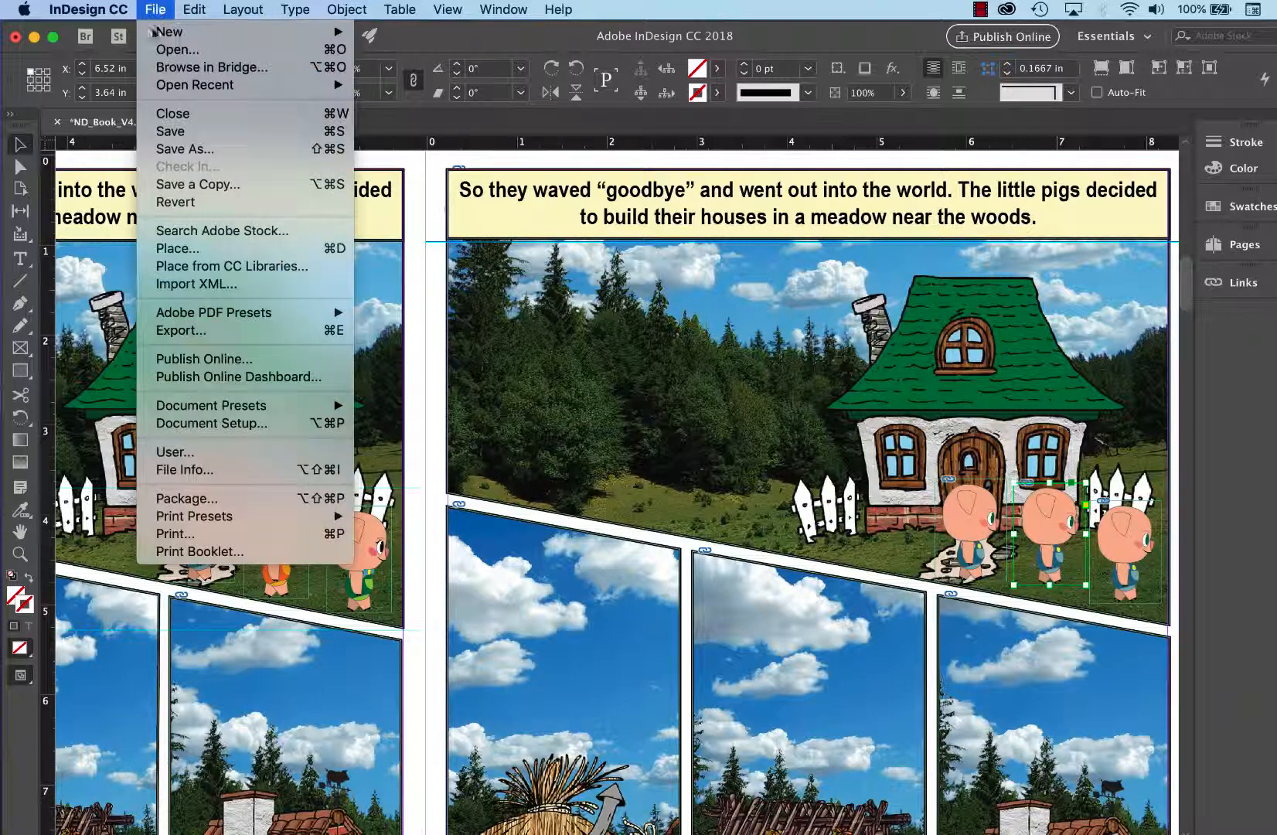
left_click(201, 248)
left_click_drag(647, 314, 650, 322)
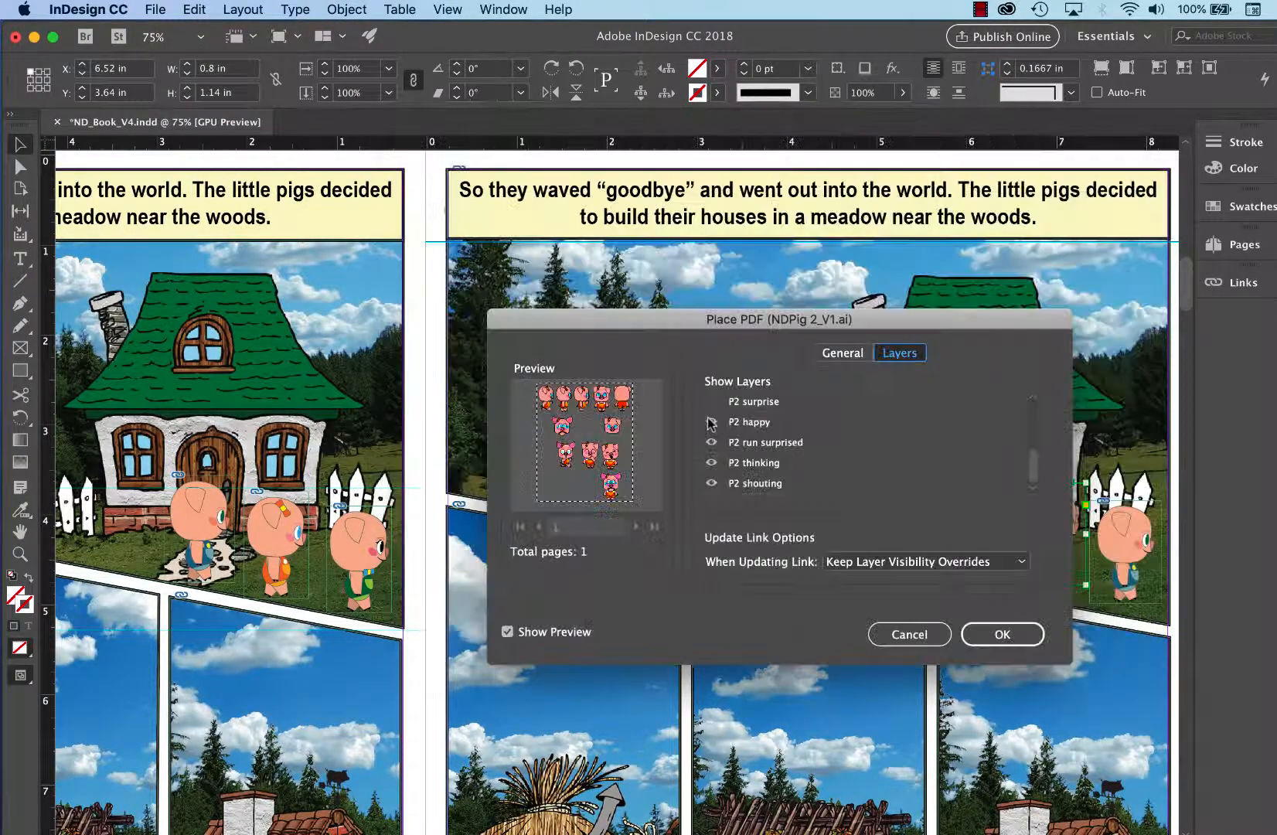
Hide the other NDPig 2_V1.ai layers, including P2 front, back, scared, happy, thinking and shouting, and import only the walking pose
left_click(710, 422)
left_click(711, 463)
left_click(711, 483)
left_click(712, 442)
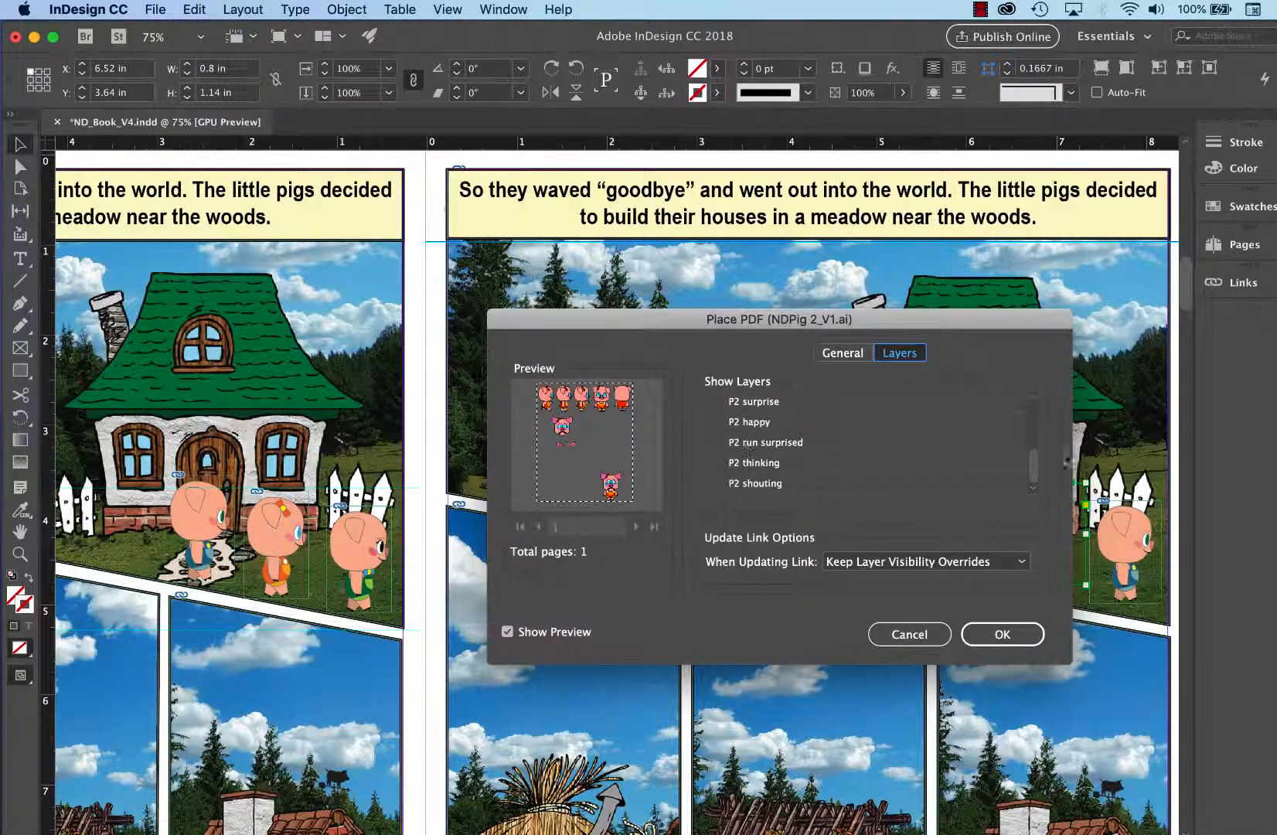
scroll(773, 441, "up", 3)
left_click(711, 422)
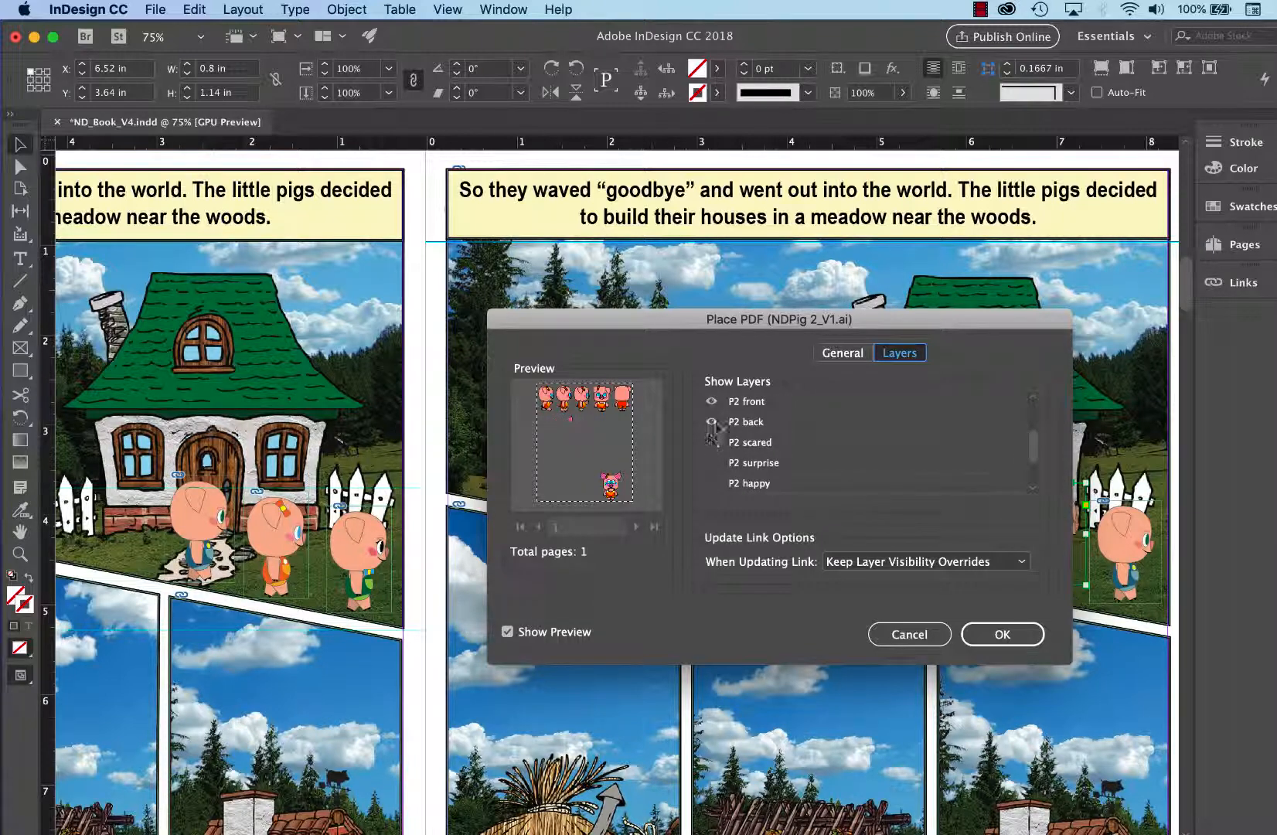
left_click(712, 401)
left_click(1001, 634)
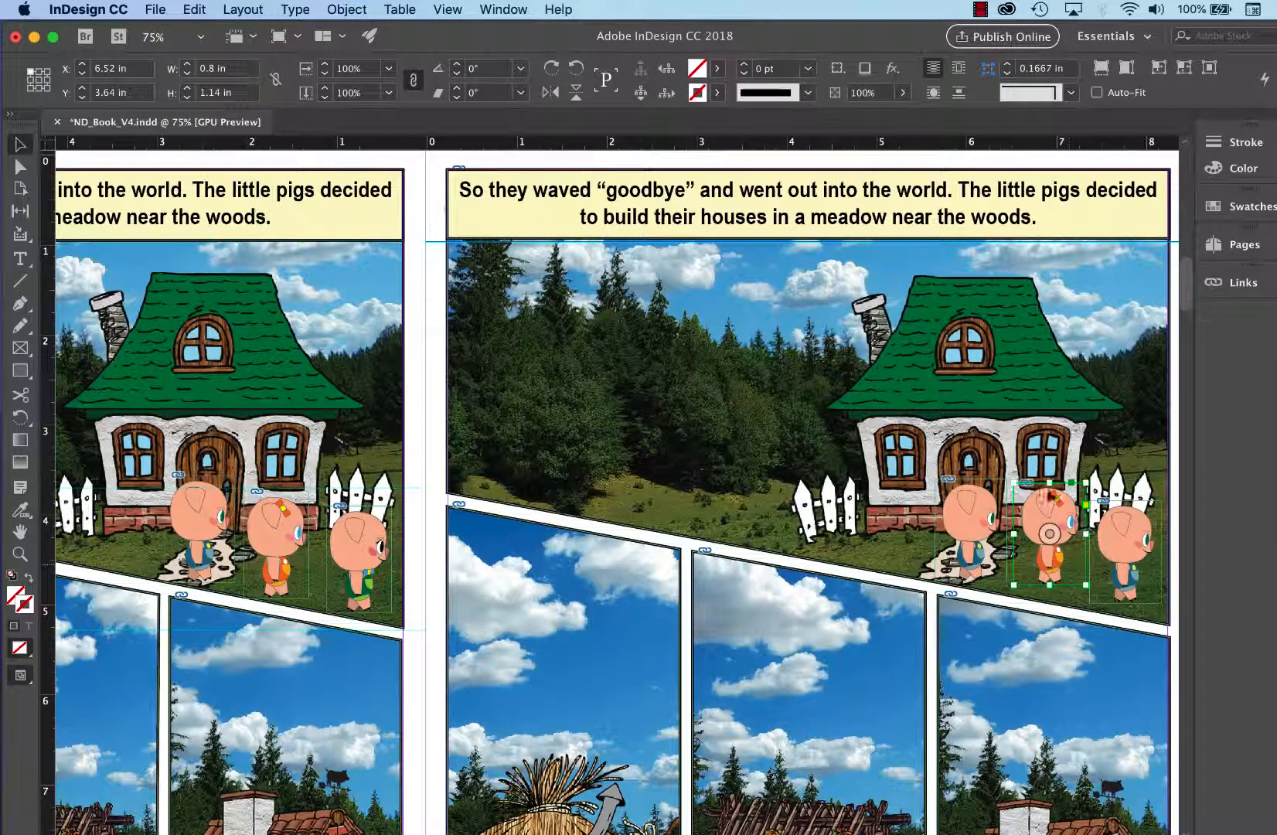
Choose NDPig 3_V1.ai as the replacement artwork for the third pig frame near the fence, with import options shown
left_click(1128, 459)
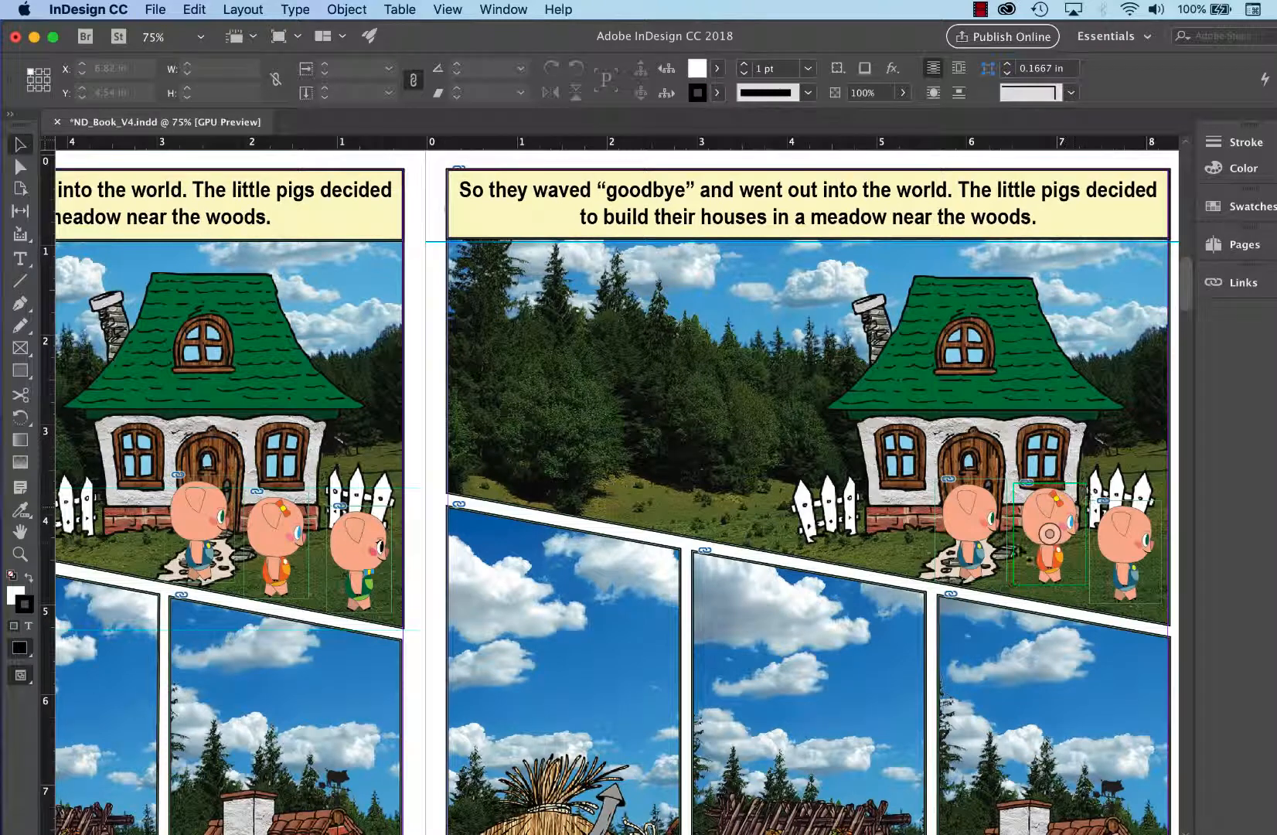
left_click(1120, 593)
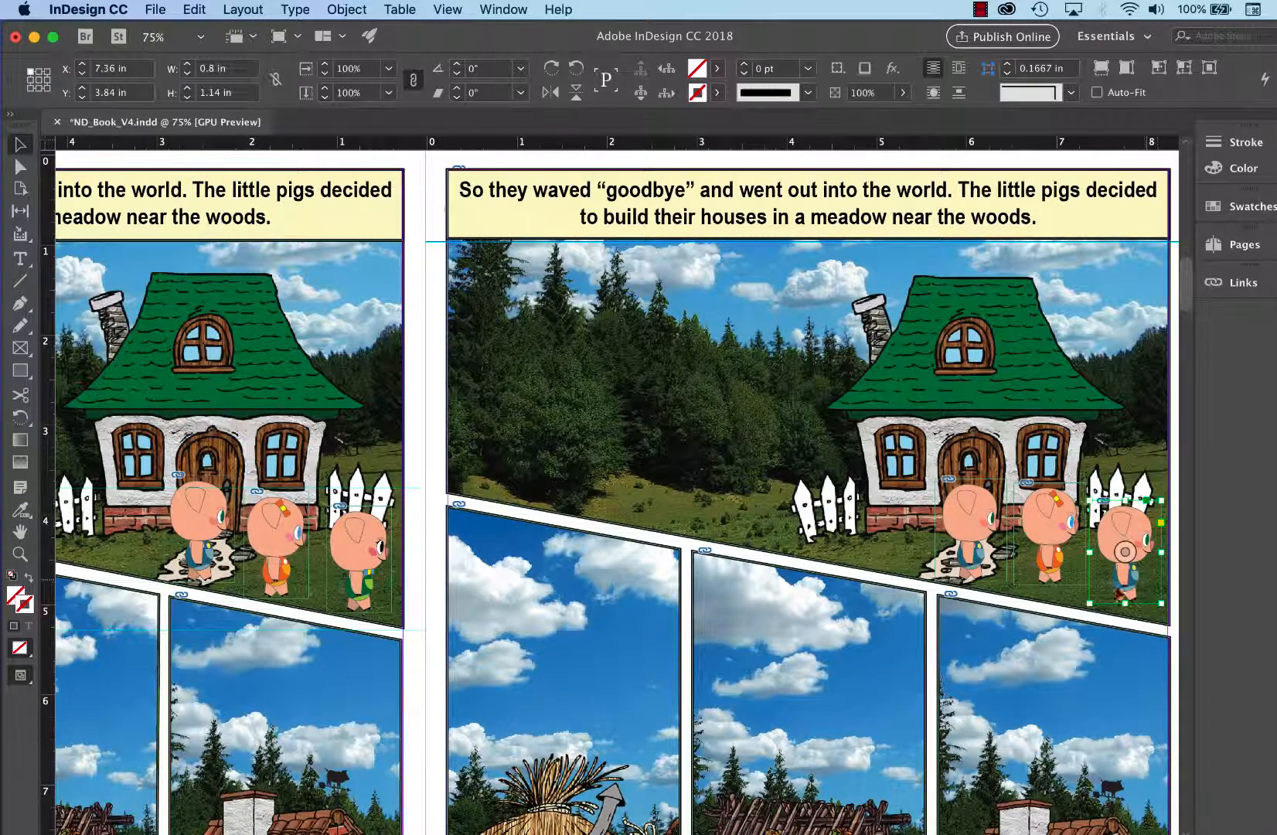
left_click(156, 9)
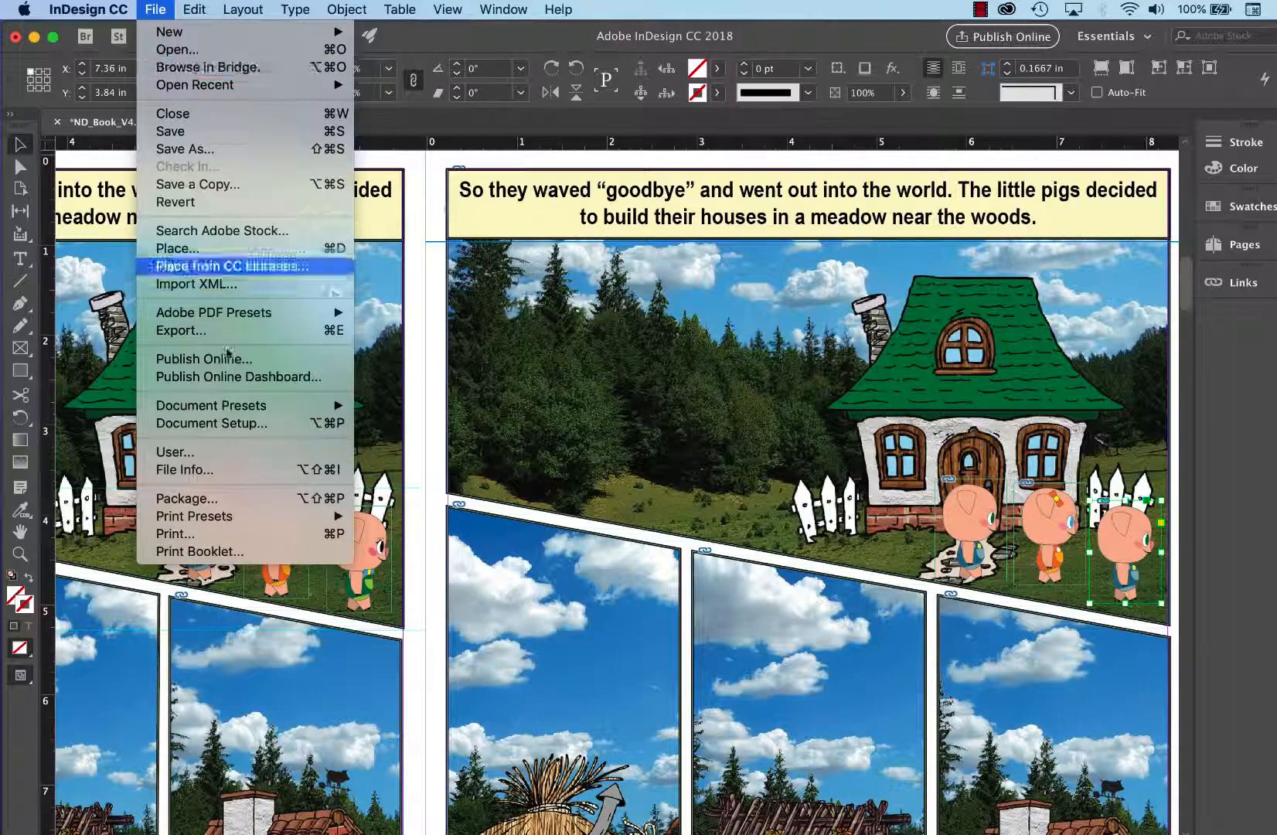
left_click(192, 249)
left_click(666, 344)
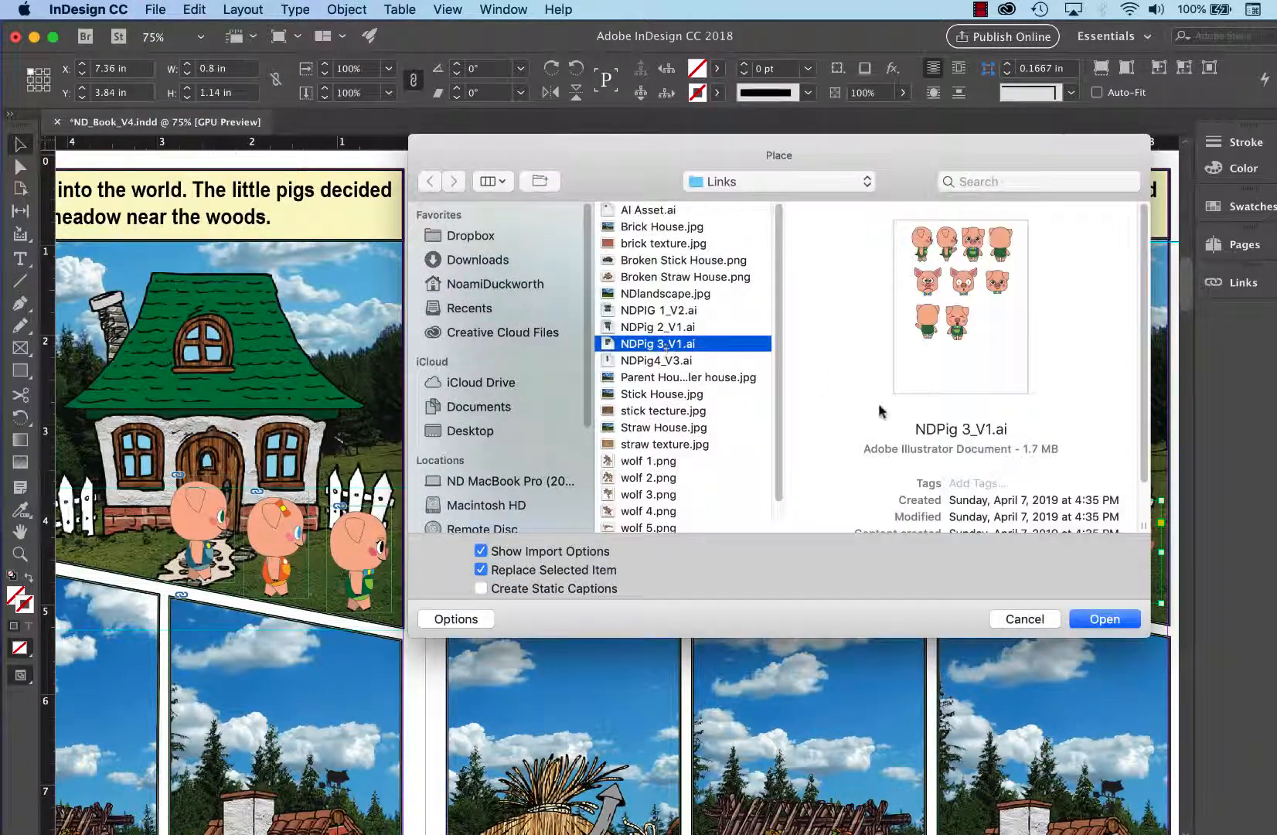
left_click(1105, 619)
Hide every NDPig 3_V1.ai layer except P3 walk and import the artwork into the third pig frame
left_click(712, 401)
left_click(711, 401)
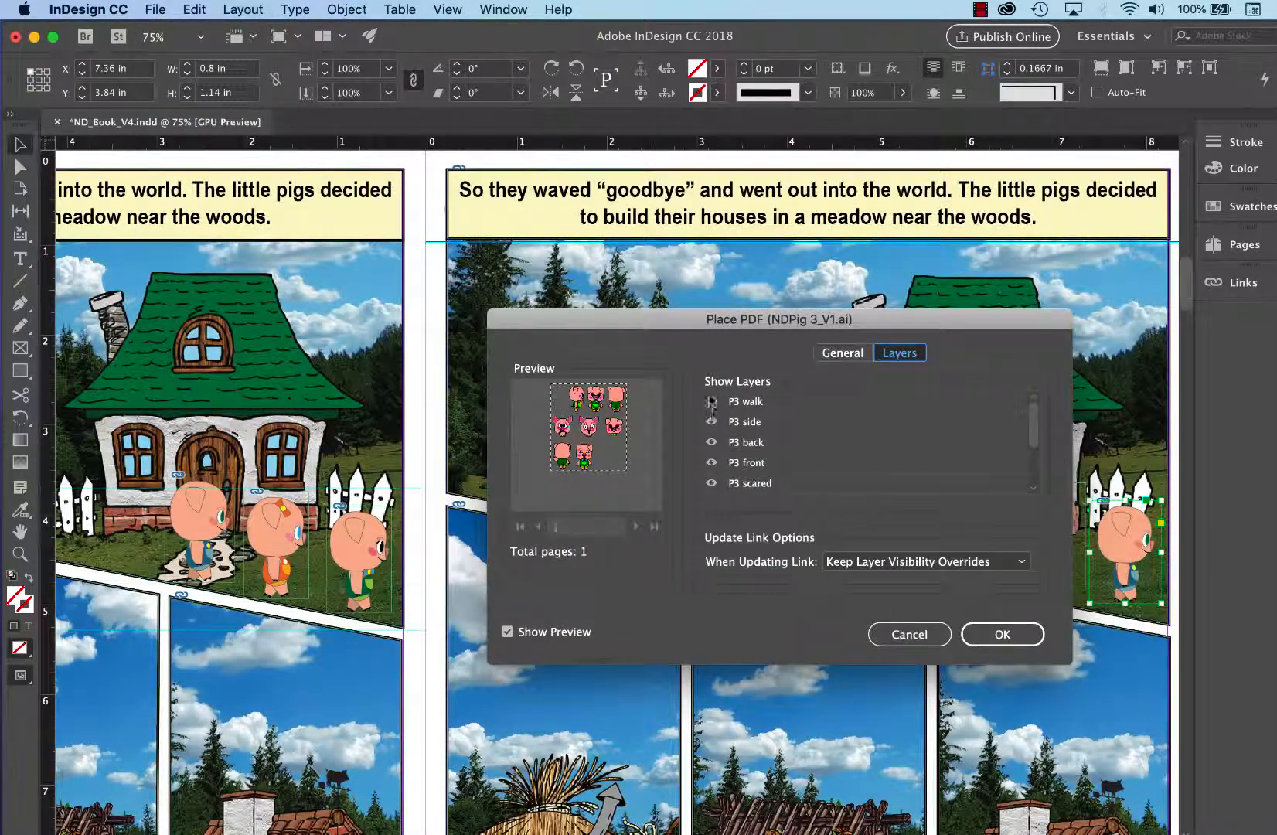
left_click(712, 421)
left_click(711, 442)
left_click(712, 462)
left_click(712, 482)
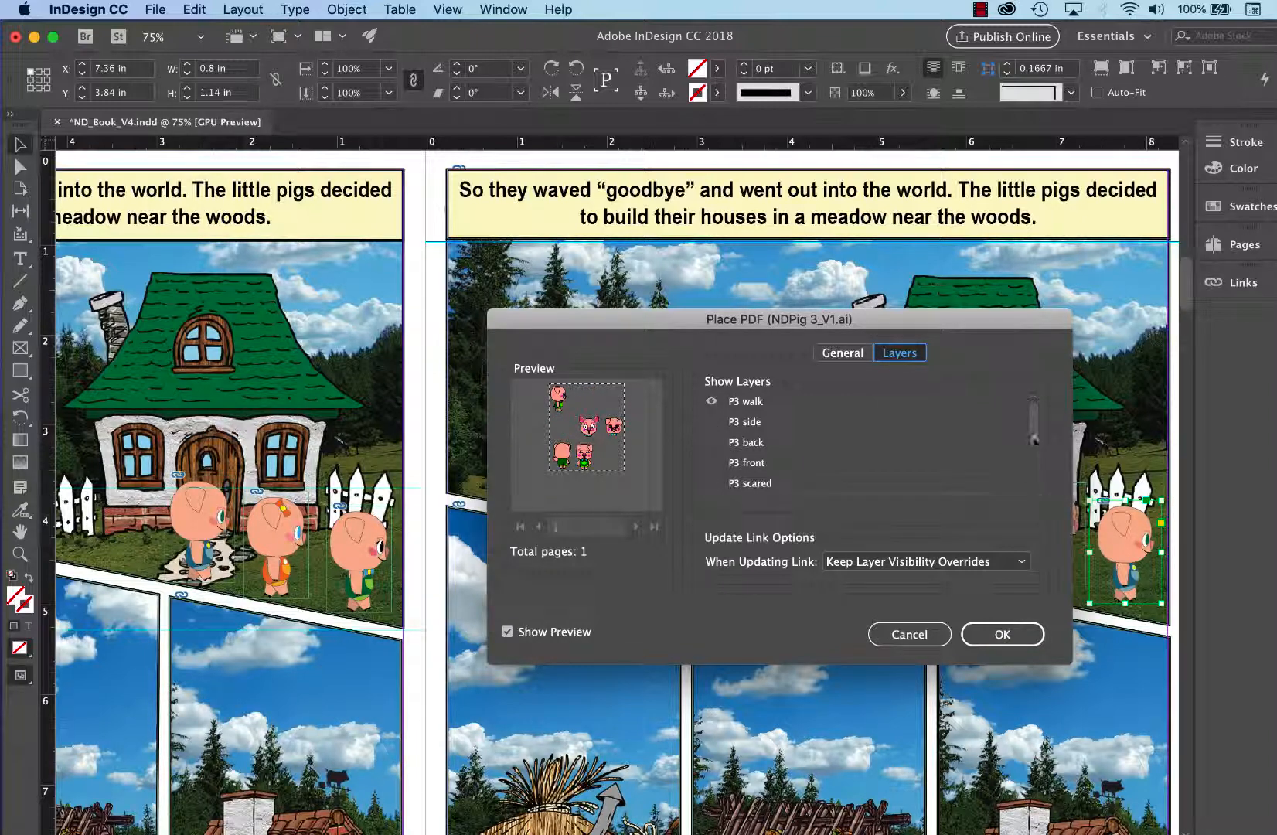
scroll(833, 464, "down", 3)
left_click(711, 442)
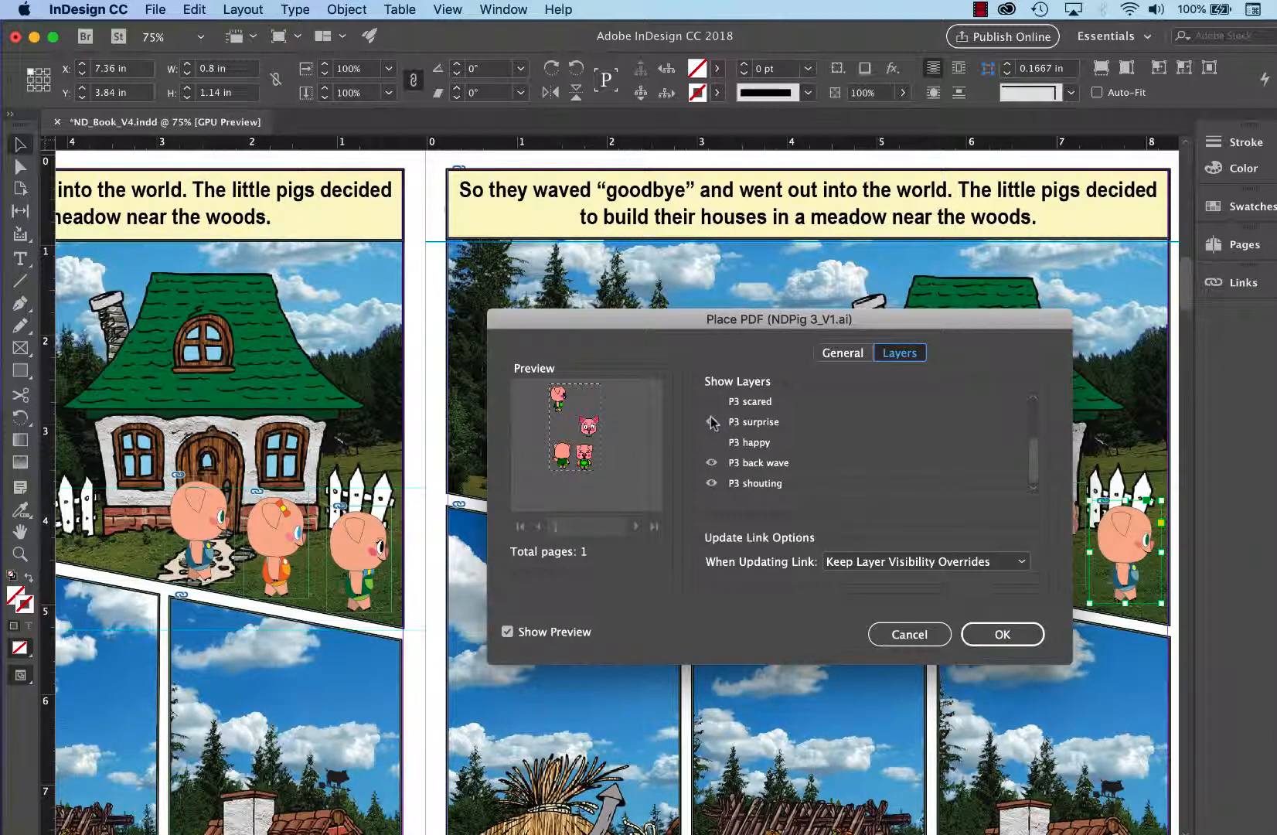
left_click(711, 421)
left_click(711, 462)
left_click(711, 483)
left_click(1003, 634)
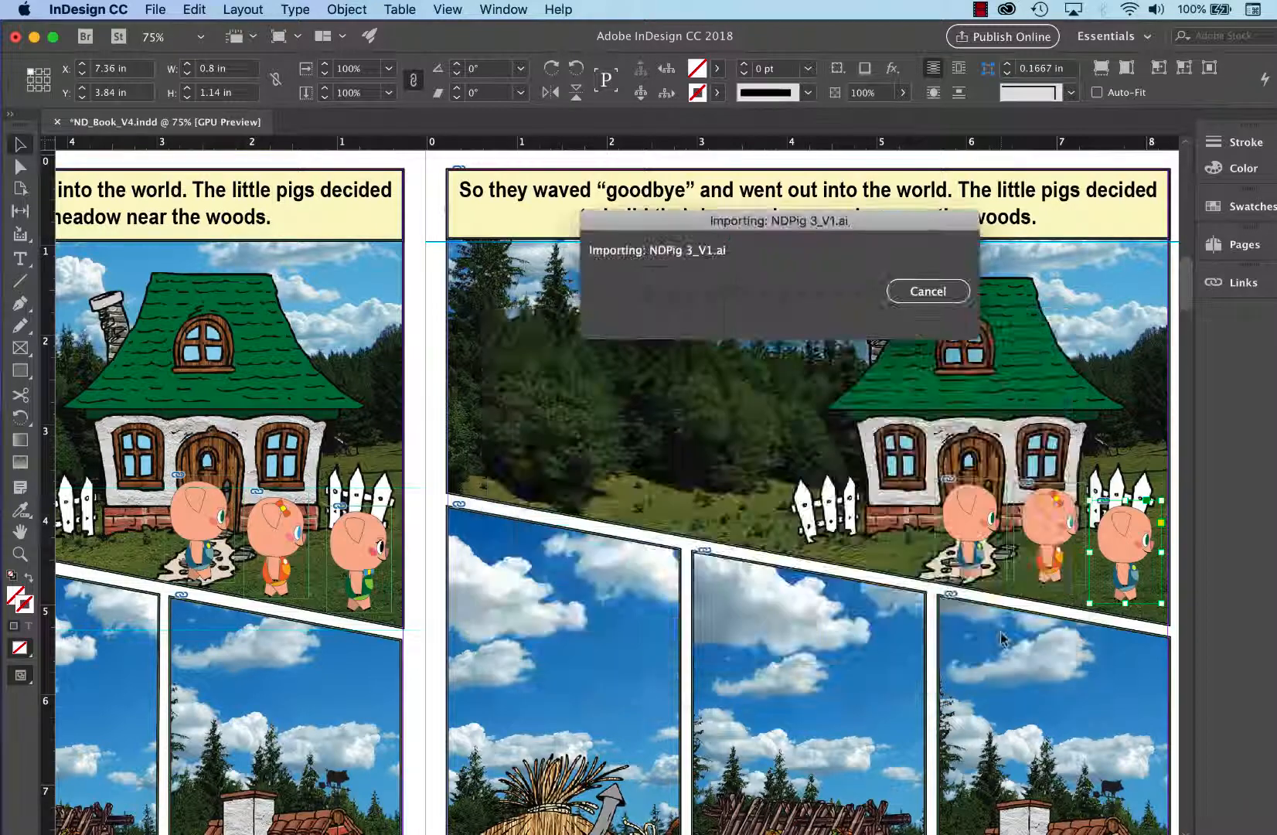
Load NDPig4_V3.ai for placement over the top panel's trees with the P4 front layer hidden, undoing the tiny first placement
mouse_move(968, 575)
left_mouse_down()
mouse_move(951, 571)
mouse_move(964, 576)
left_mouse_up()
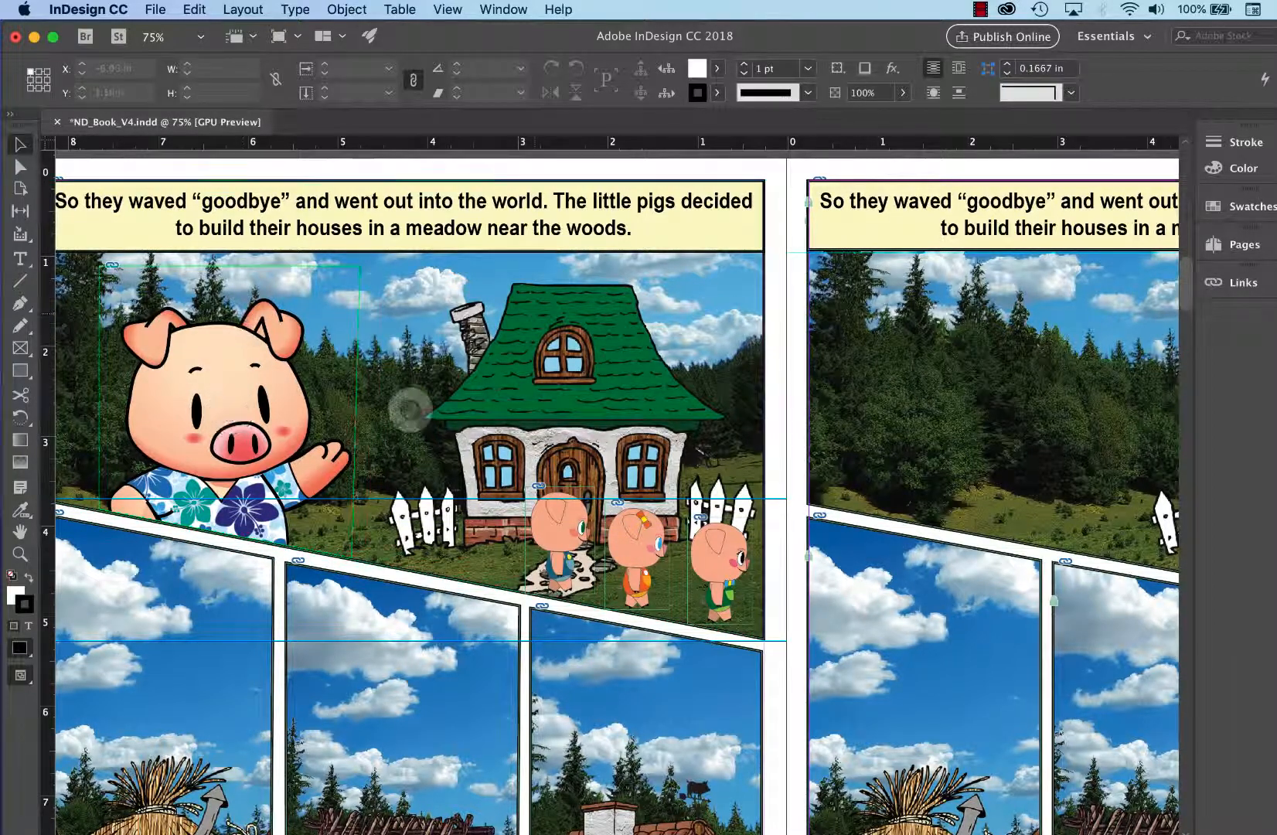
scroll(947, 381, "right", 3)
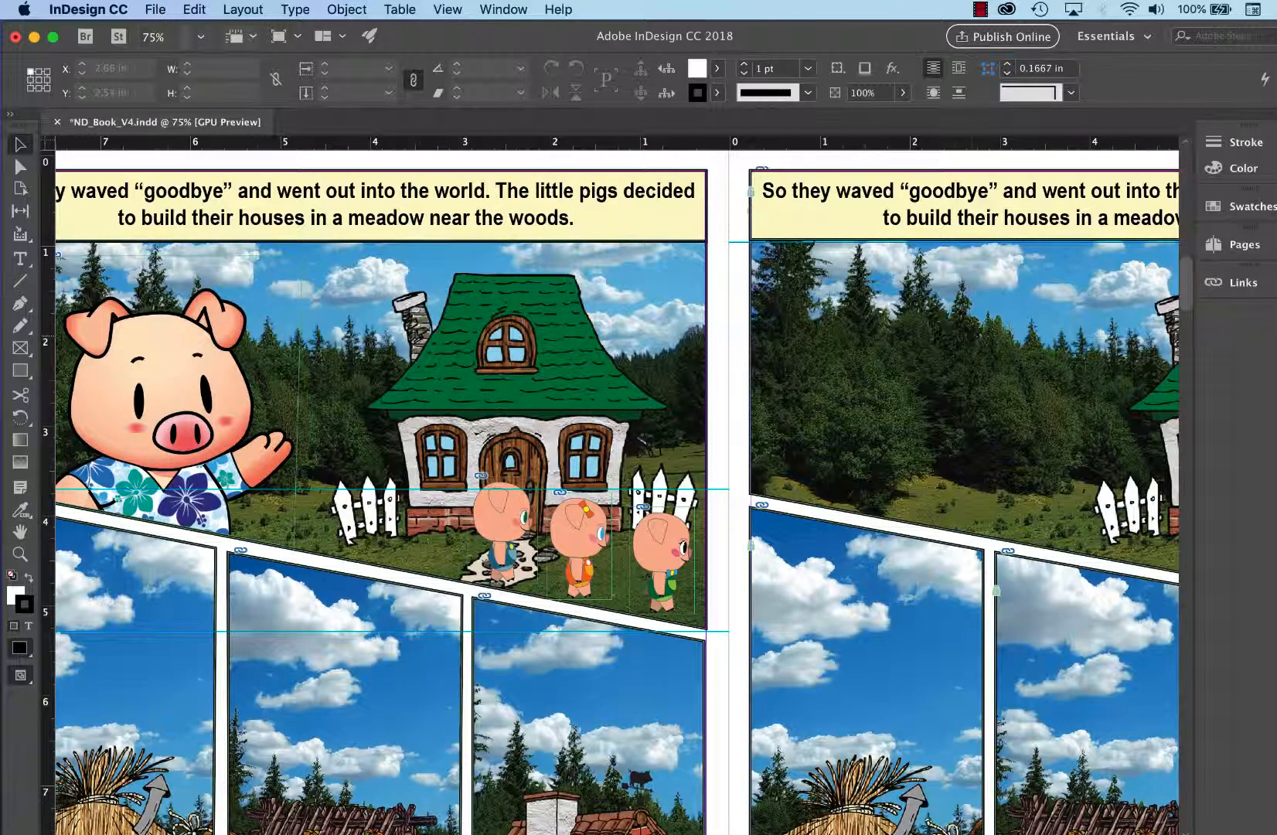
left_click(155, 10)
left_click(184, 249)
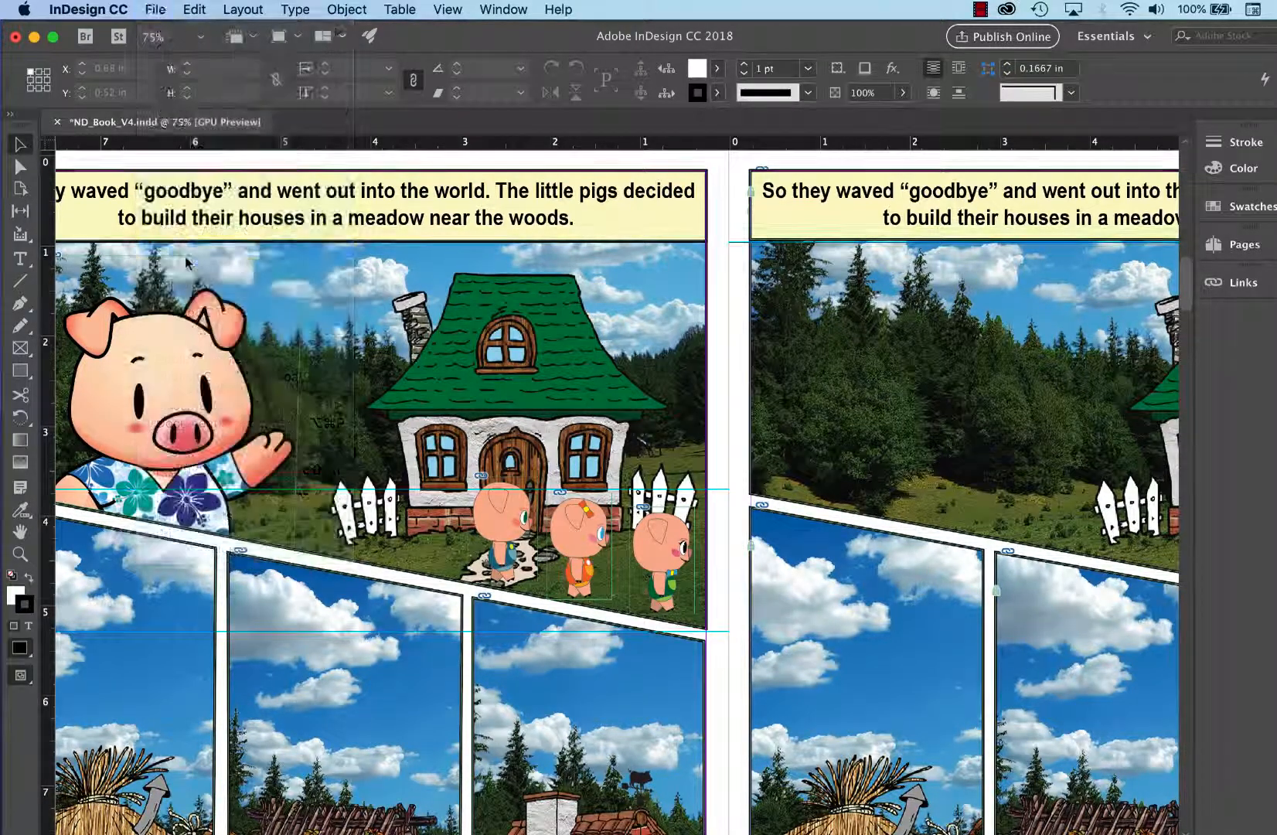
left_click(1109, 616)
left_click(900, 353)
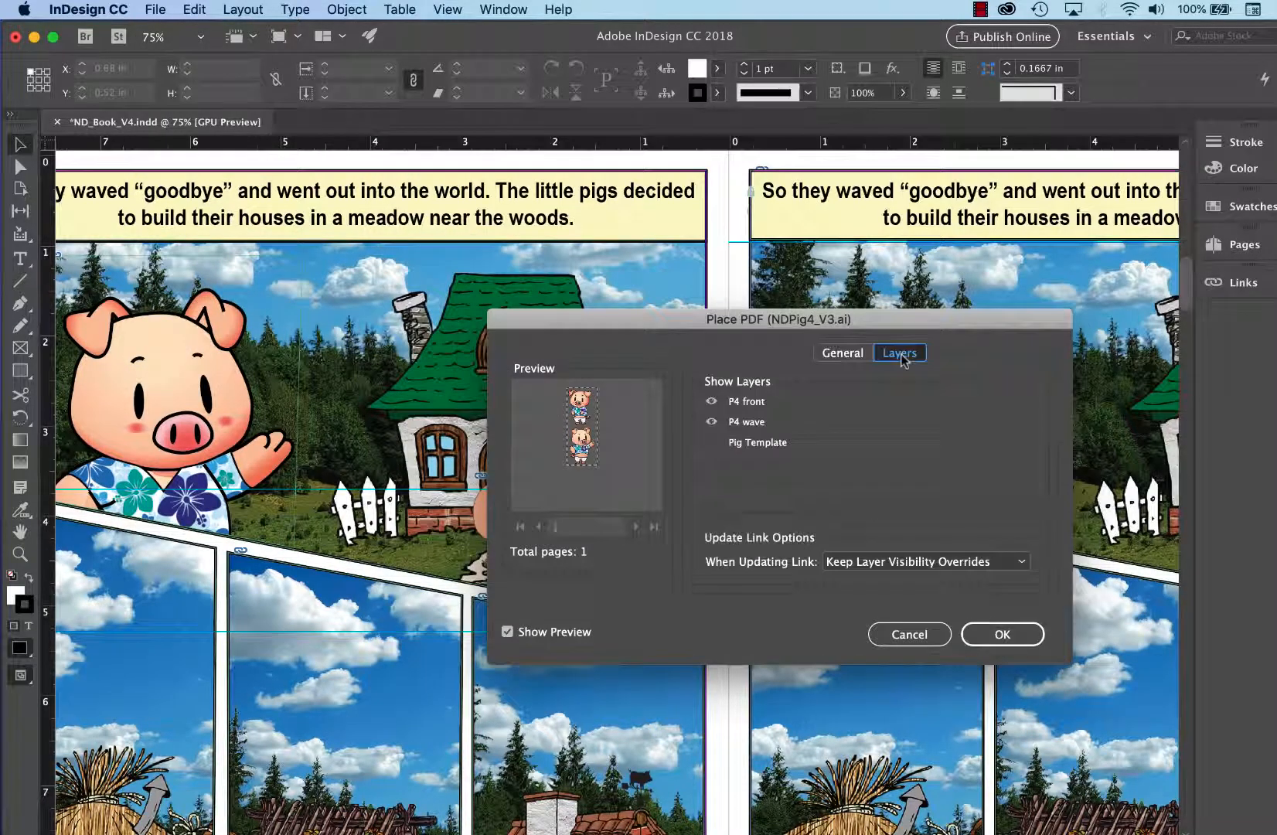
left_click(712, 404)
key("Return")
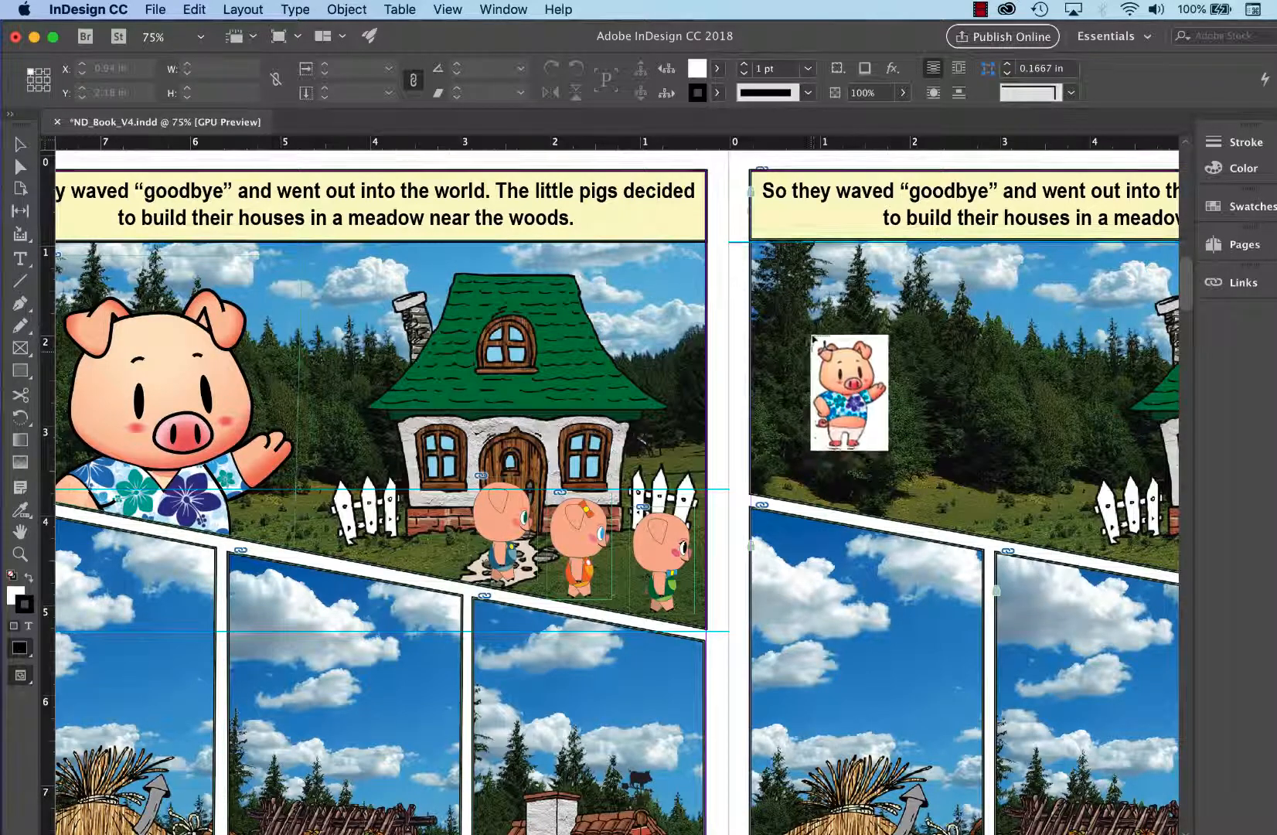
left_click_drag(810, 336, 811, 340)
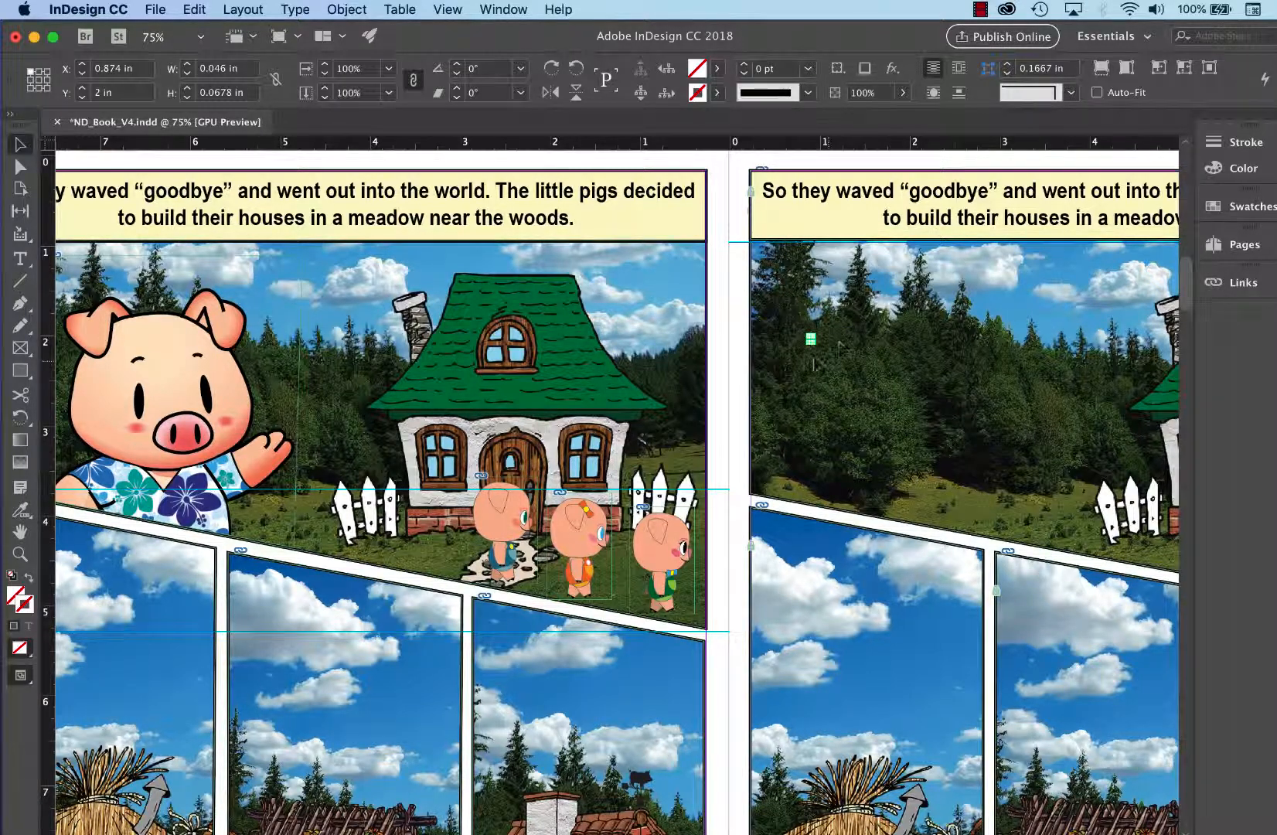
key("super+z")
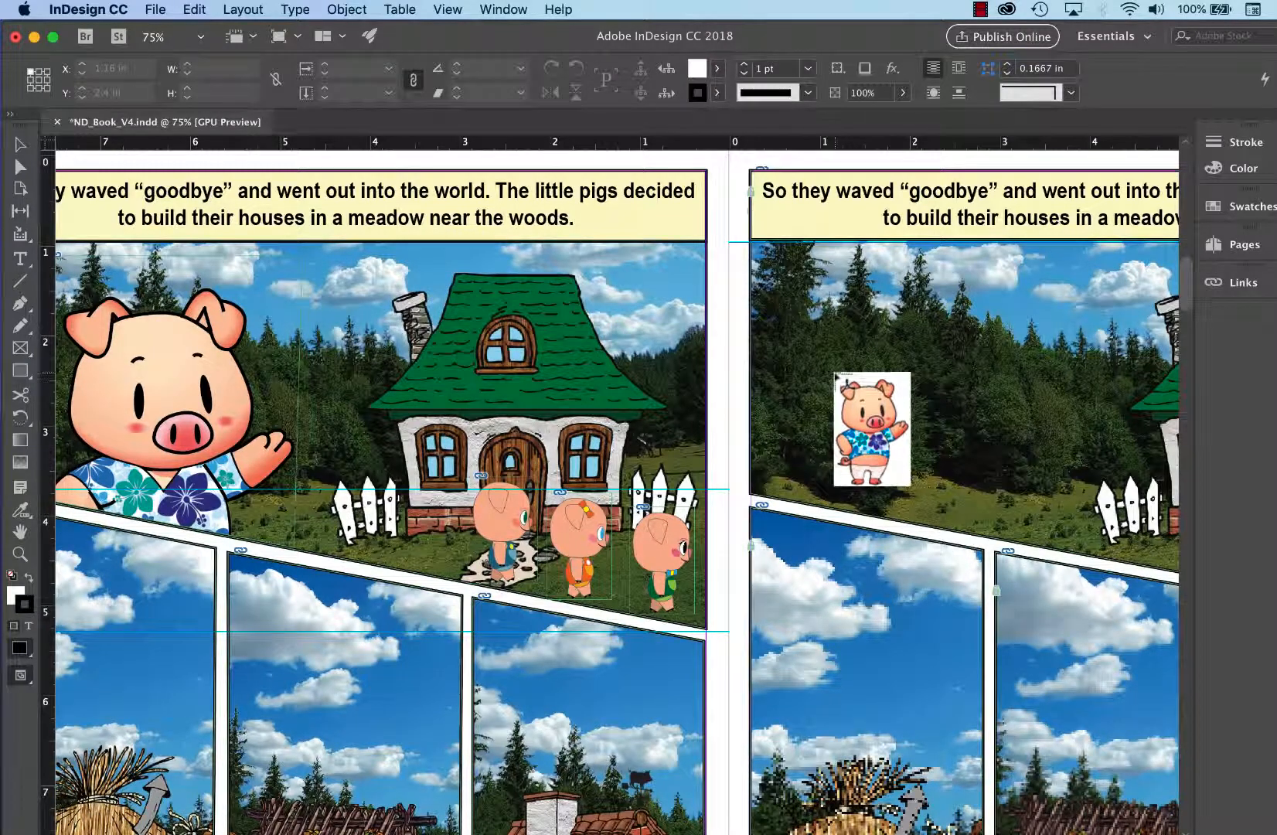
Place the loaded pig artwork at full size, about 2.30 by 3.39 in, over the trees in the top panel
left_click(836, 374)
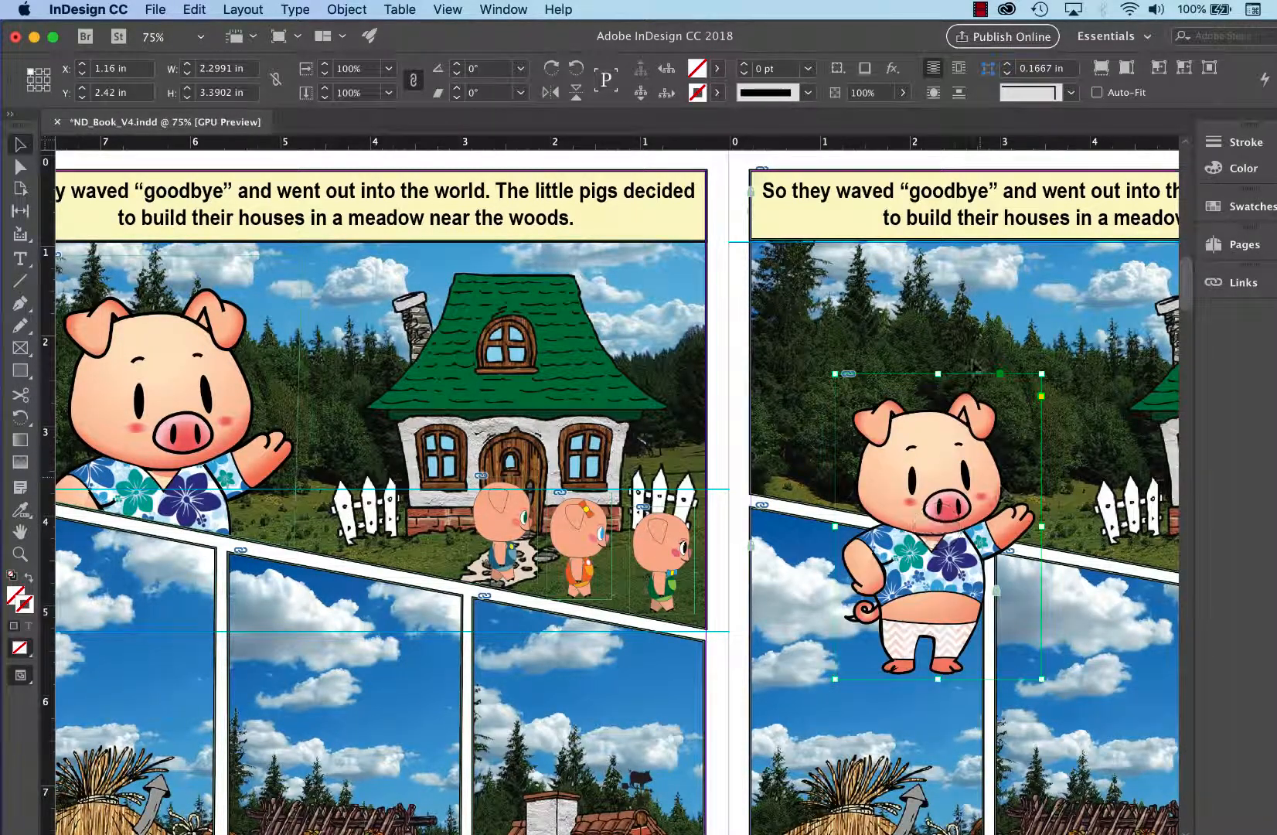
key("super+equal")
scroll(776, 452, "up", 3)
scroll(776, 452, "left", 5)
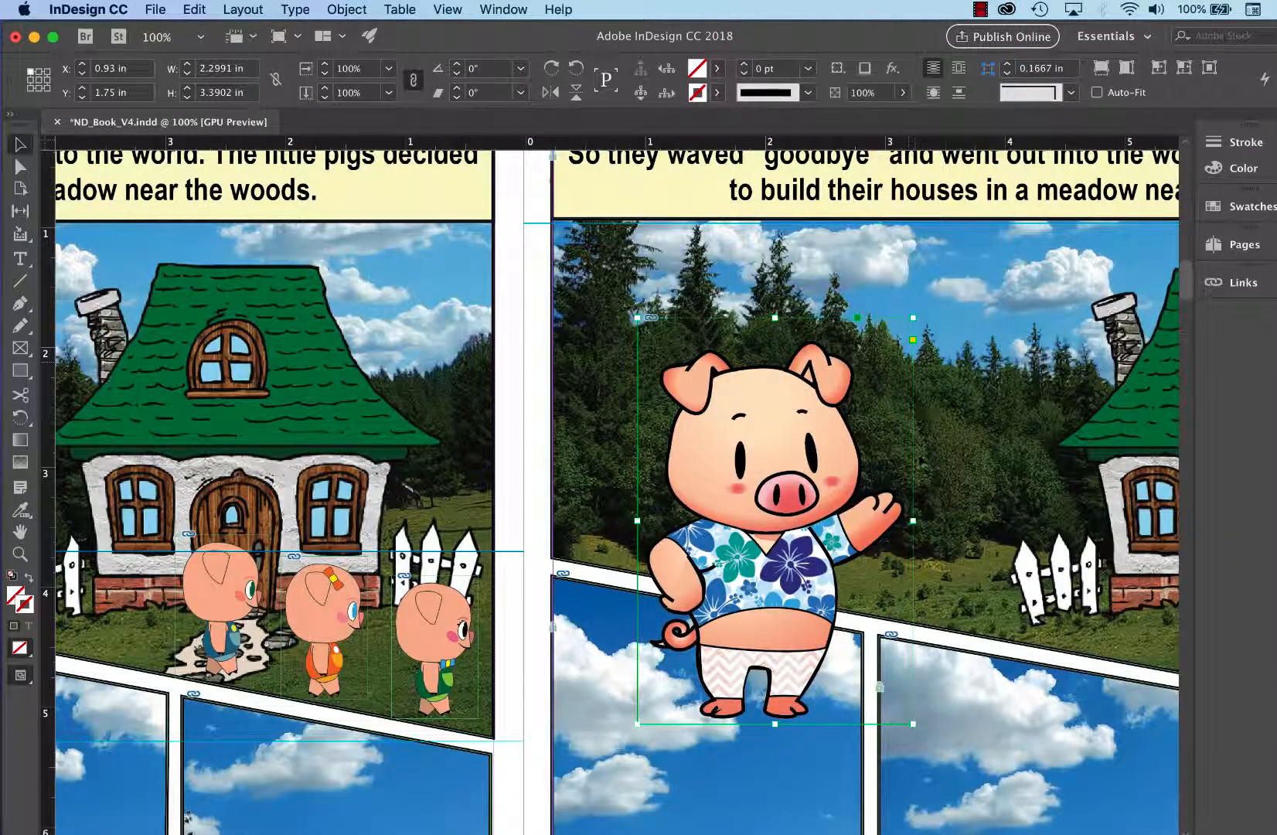
left_click(773, 520)
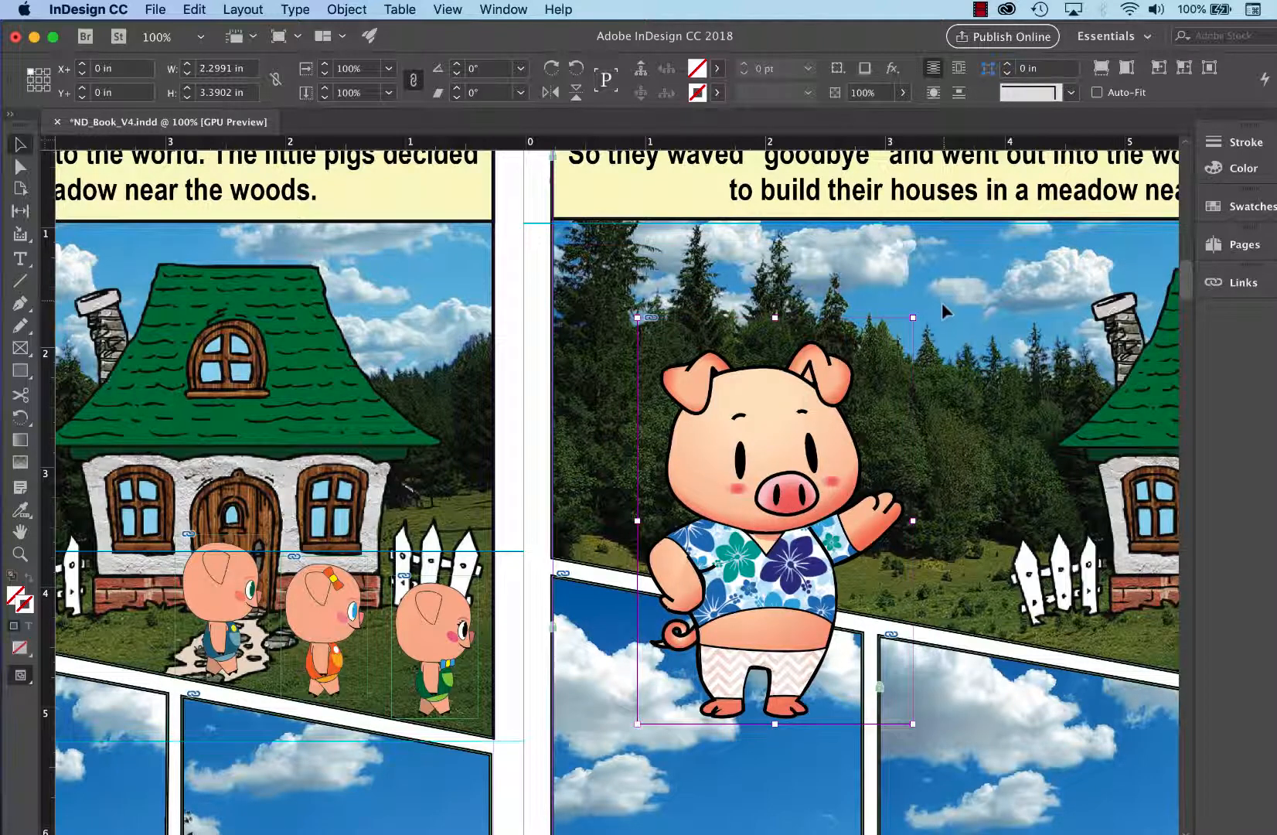
left_click_drag(803, 456, 762, 470)
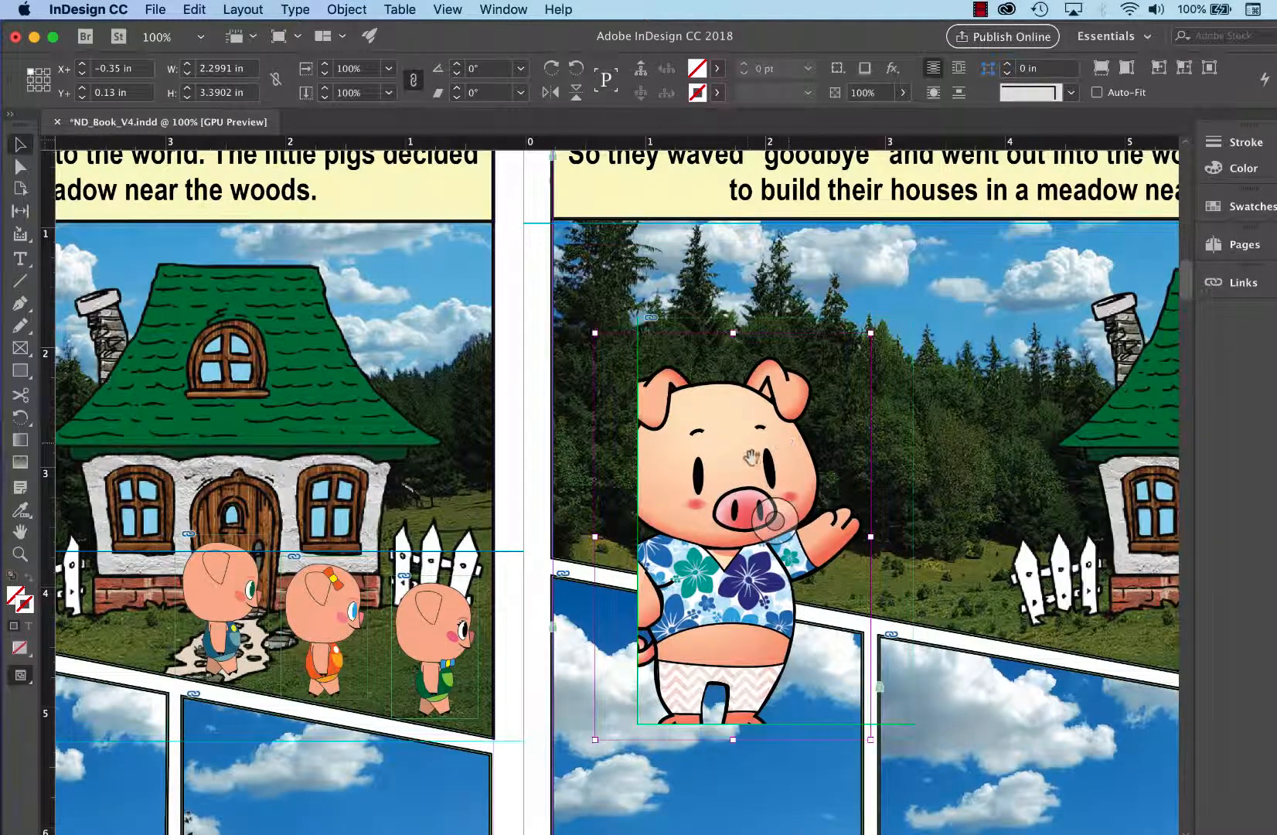
key("super+z")
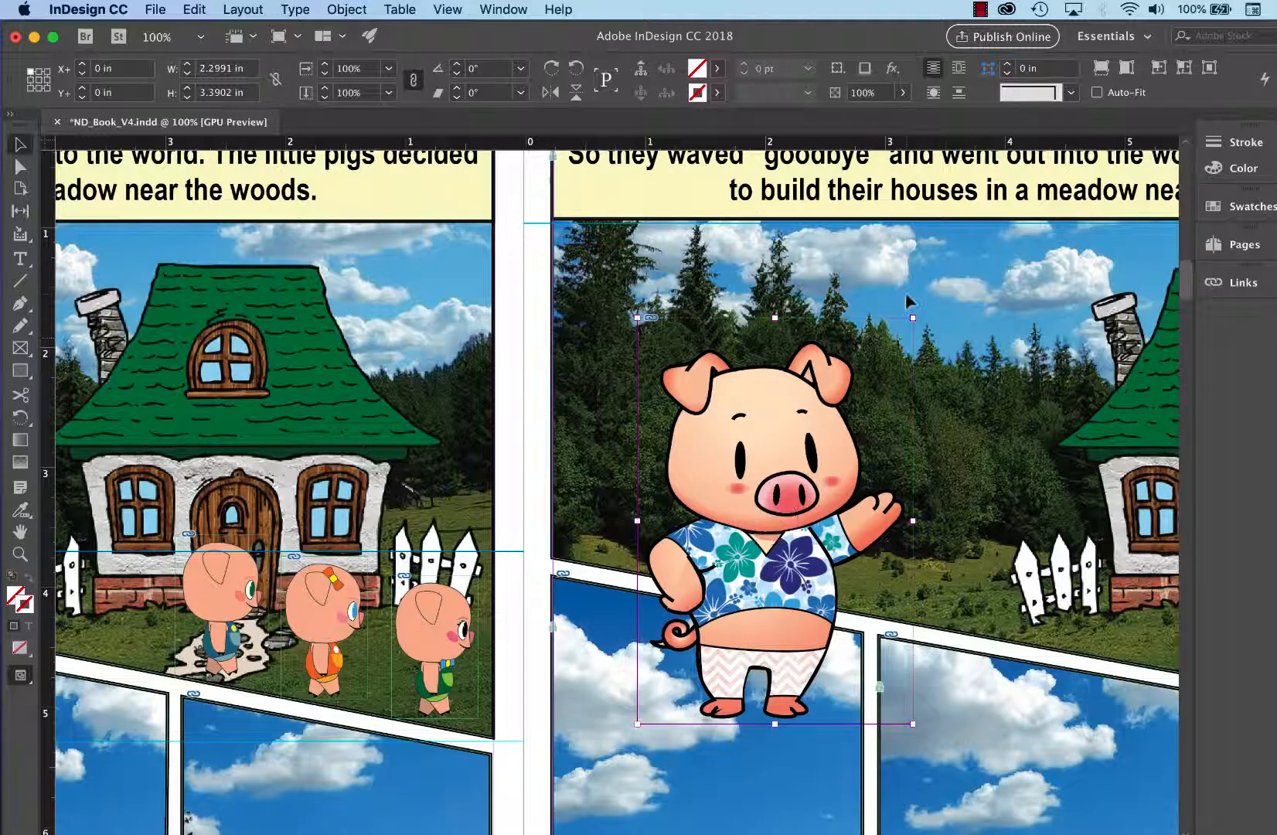
Enlarge the waving pig proportionally to about 3.07 by 4.52 in and position it at X 0.51 in, matching the facing page
left_click(899, 328)
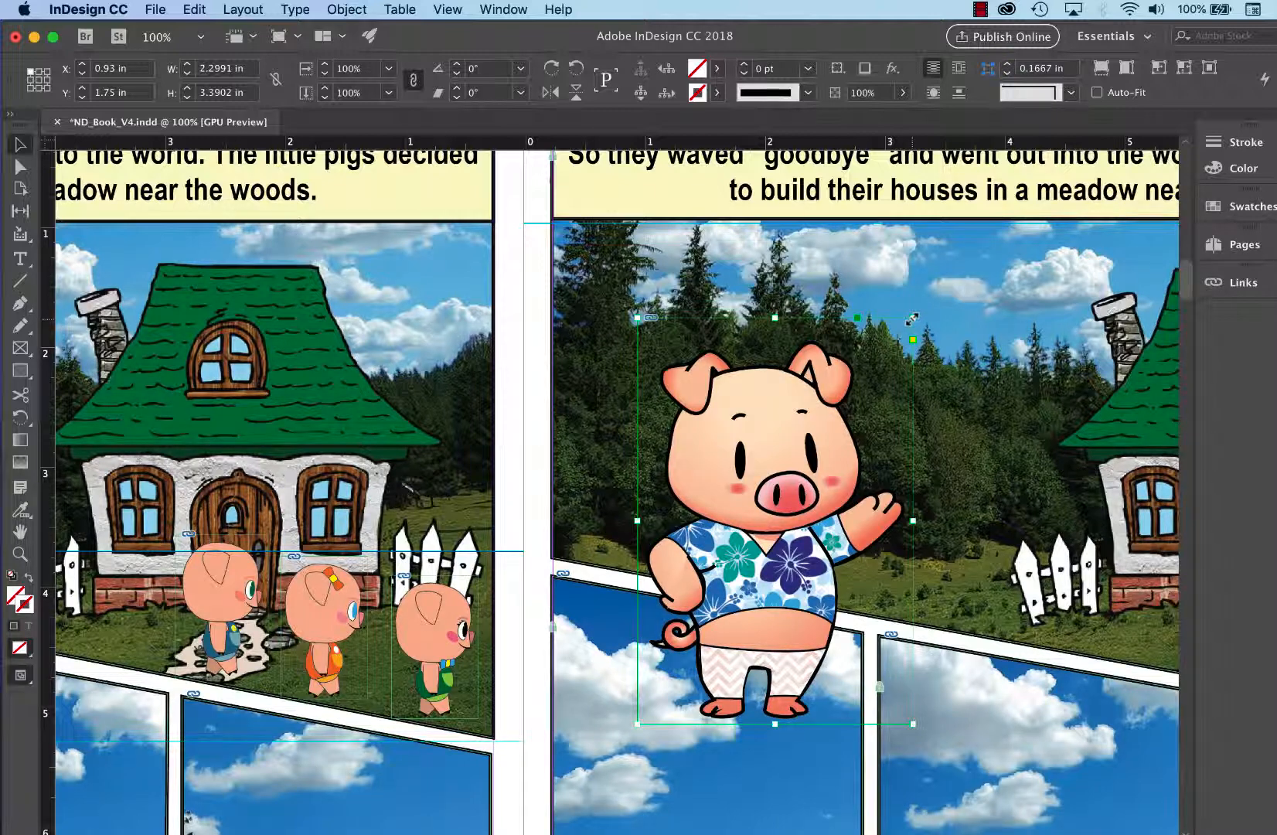
left_click_drag(912, 318, 978, 221)
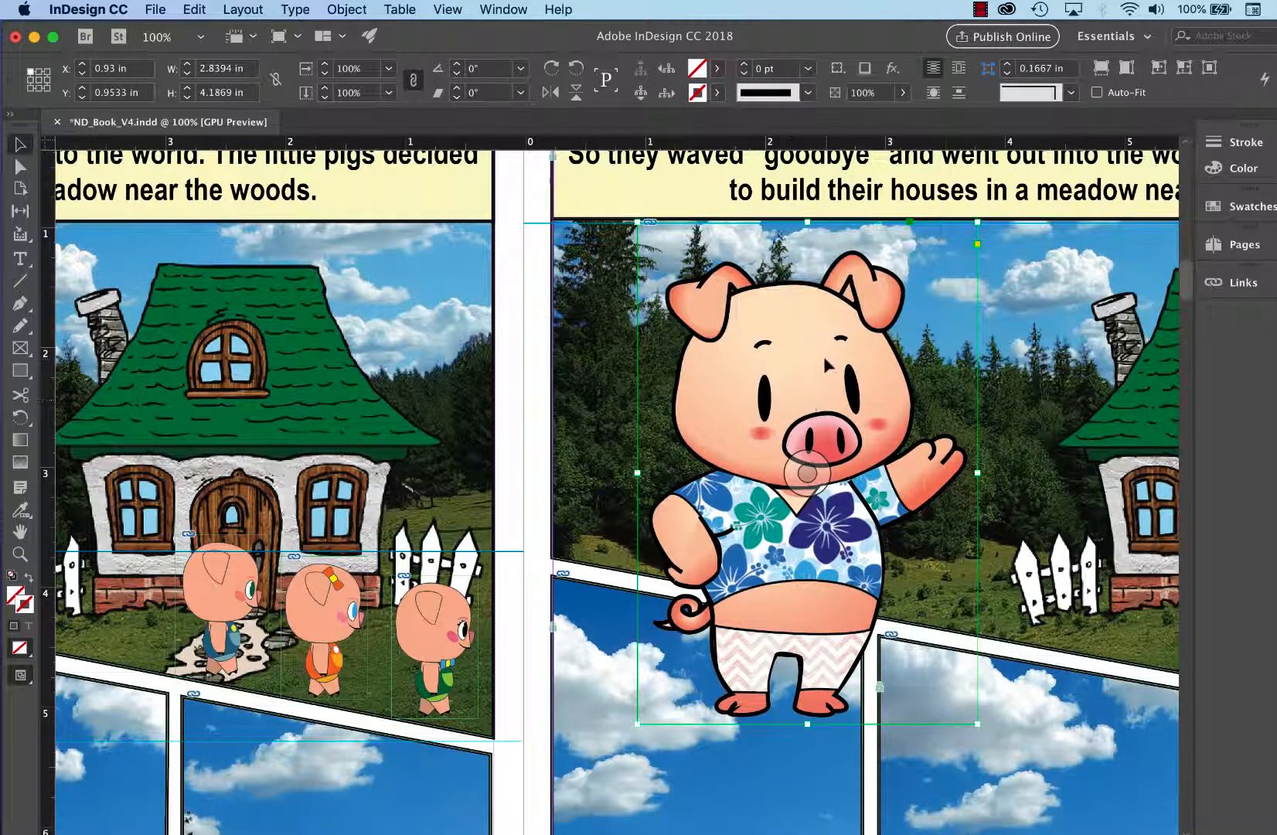
left_click_drag(827, 365, 744, 391)
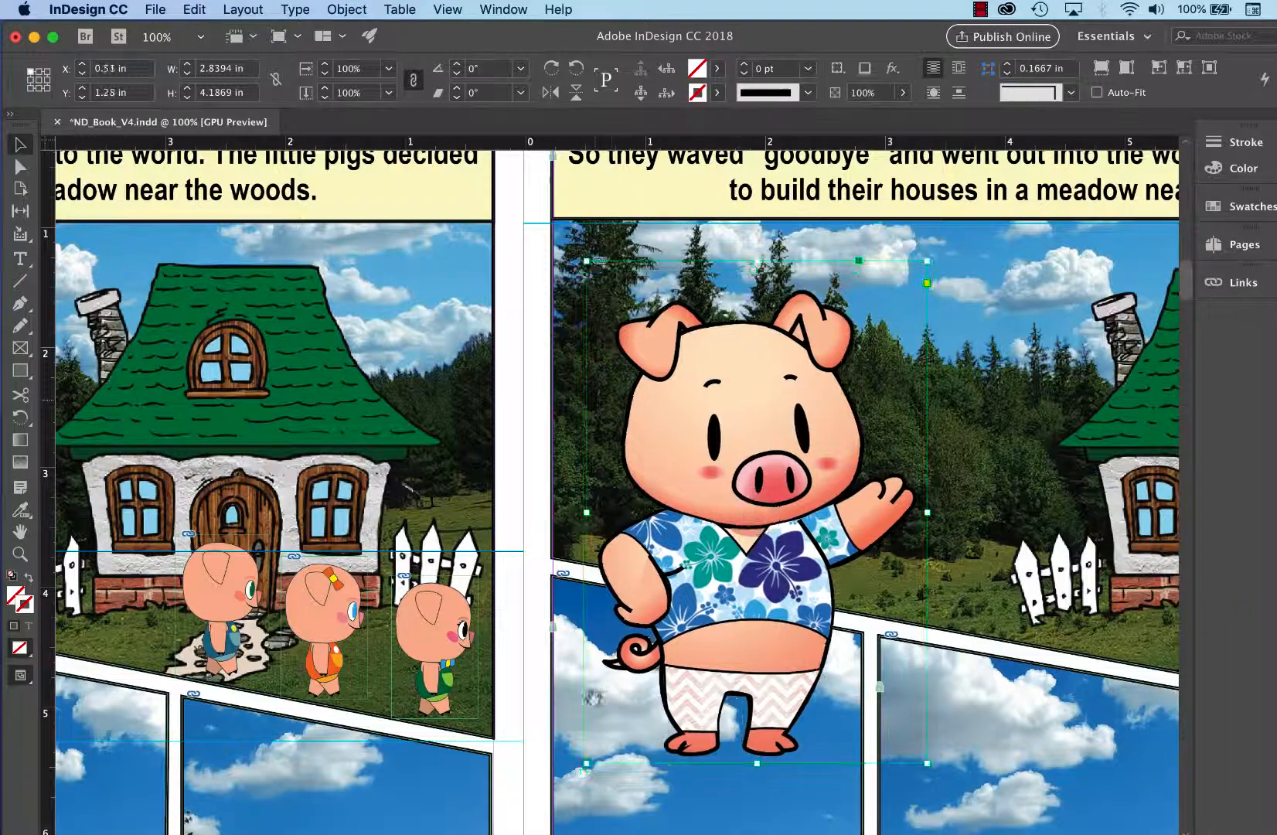
left_click_drag(351, 623, 817, 603)
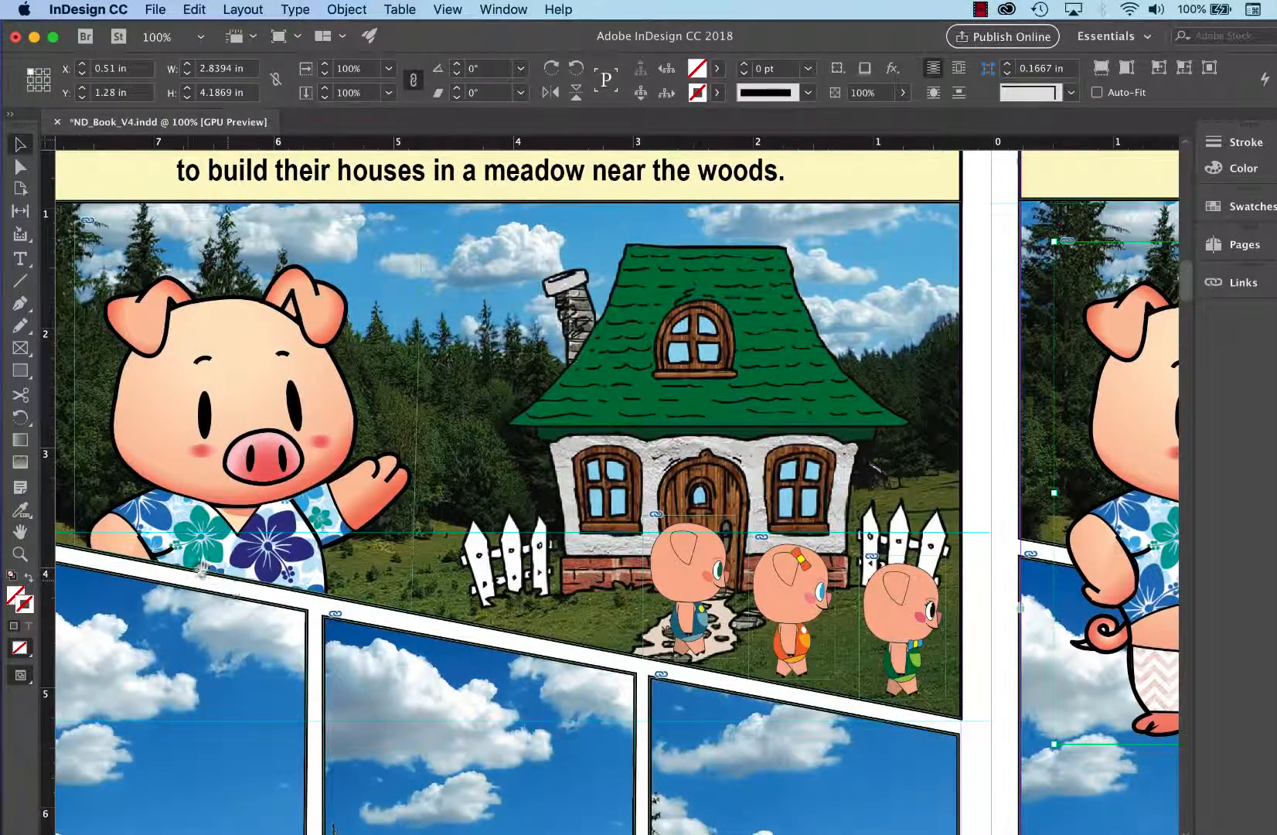
left_click_drag(995, 579, 633, 634)
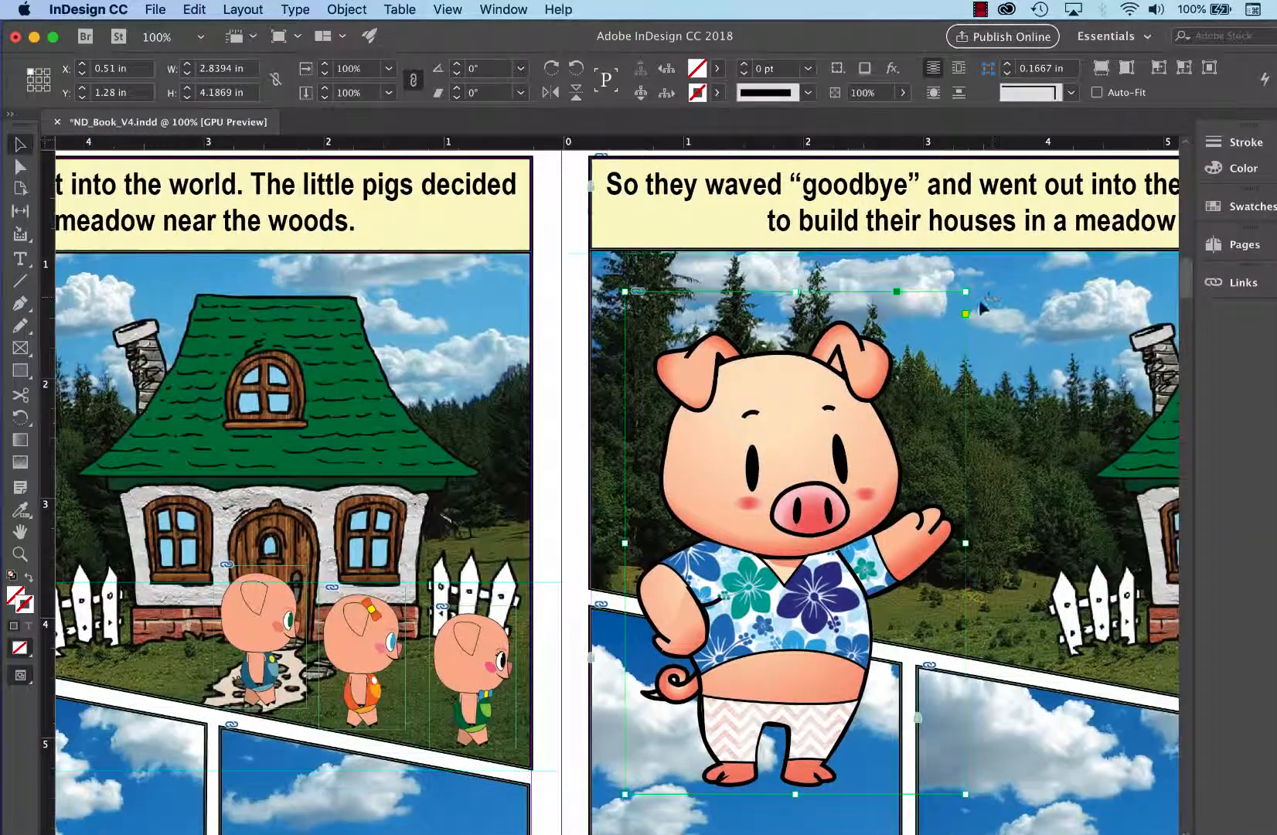
left_click_drag(967, 291, 994, 251)
Crop the waving pig's frame from below to a height of about 3.39 in, hiding the legs and feet
key("super+equal")
scroll(893, 548, "down", 3)
scroll(893, 548, "left", 5)
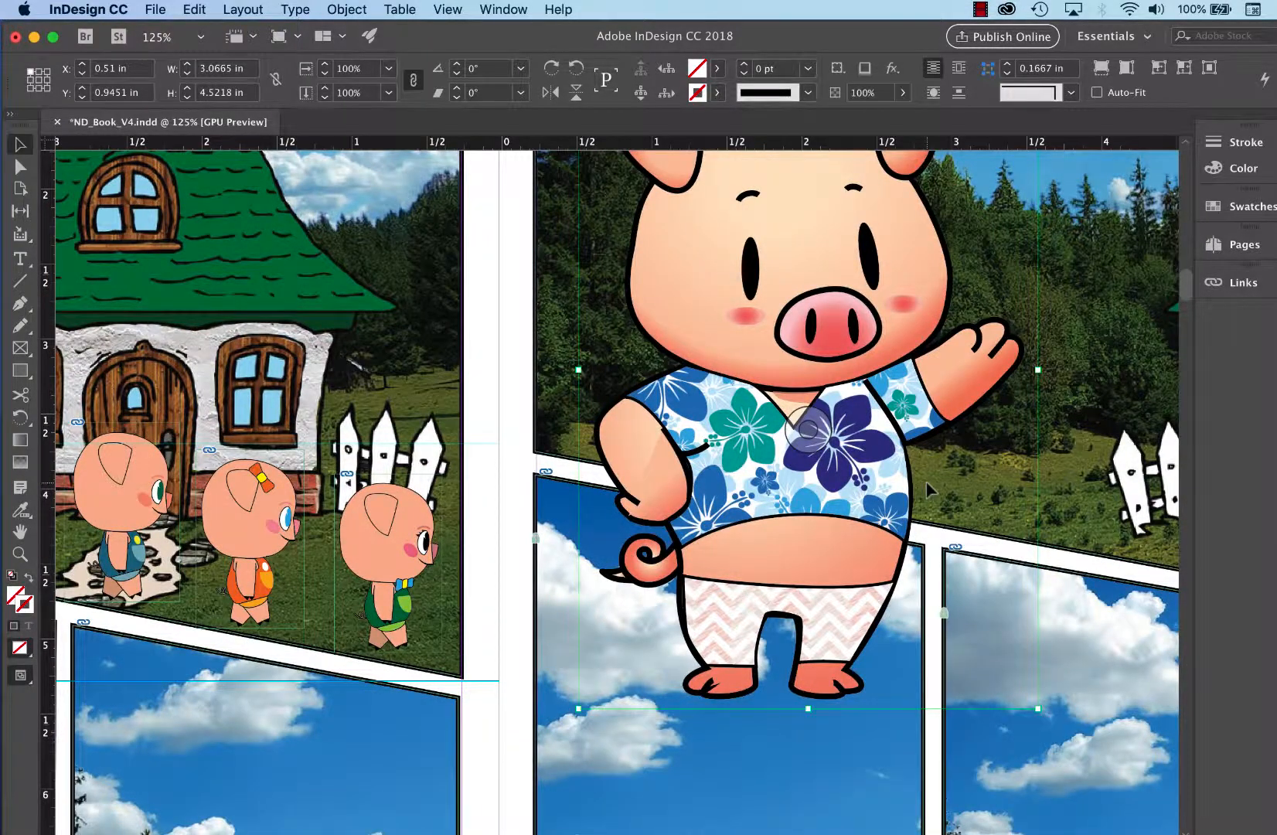
key("super+equal")
scroll(926, 481, "down", 5)
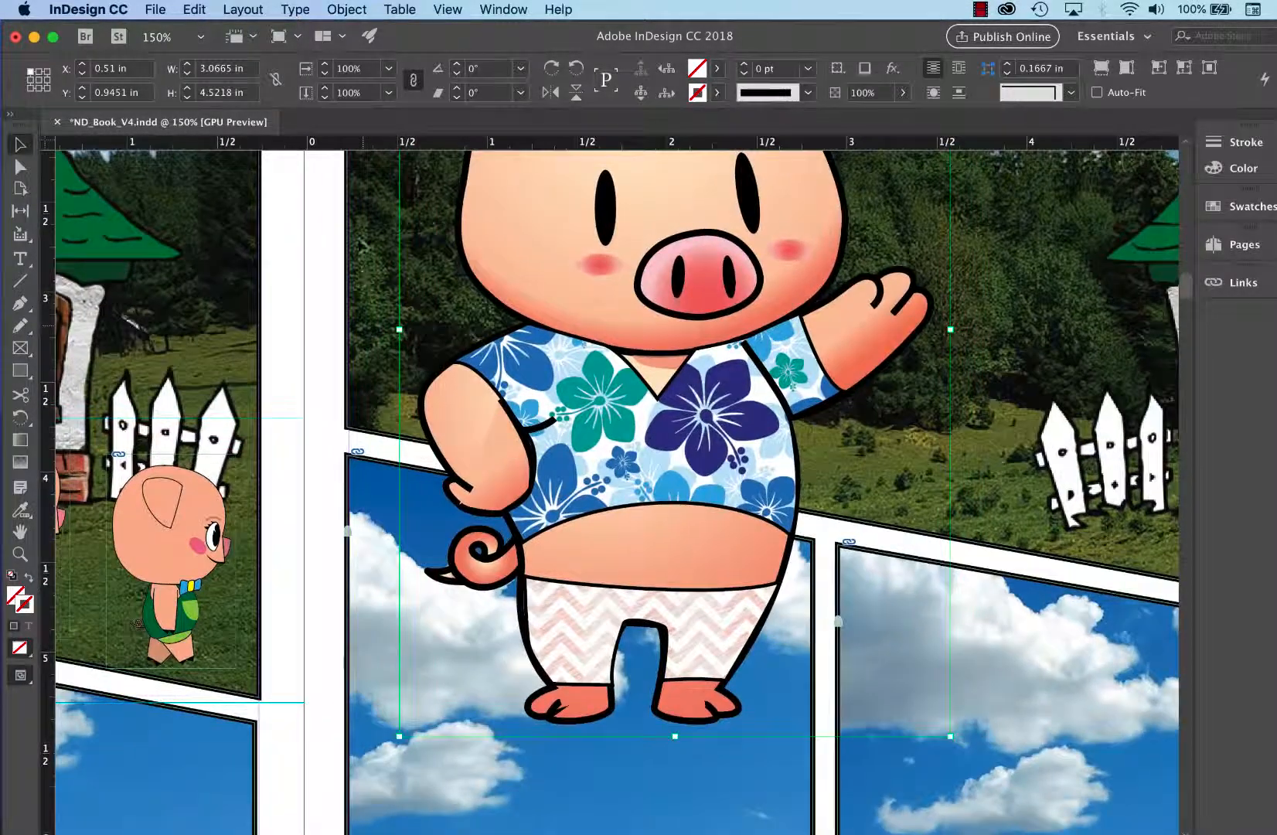
left_click(674, 442)
left_click(591, 745)
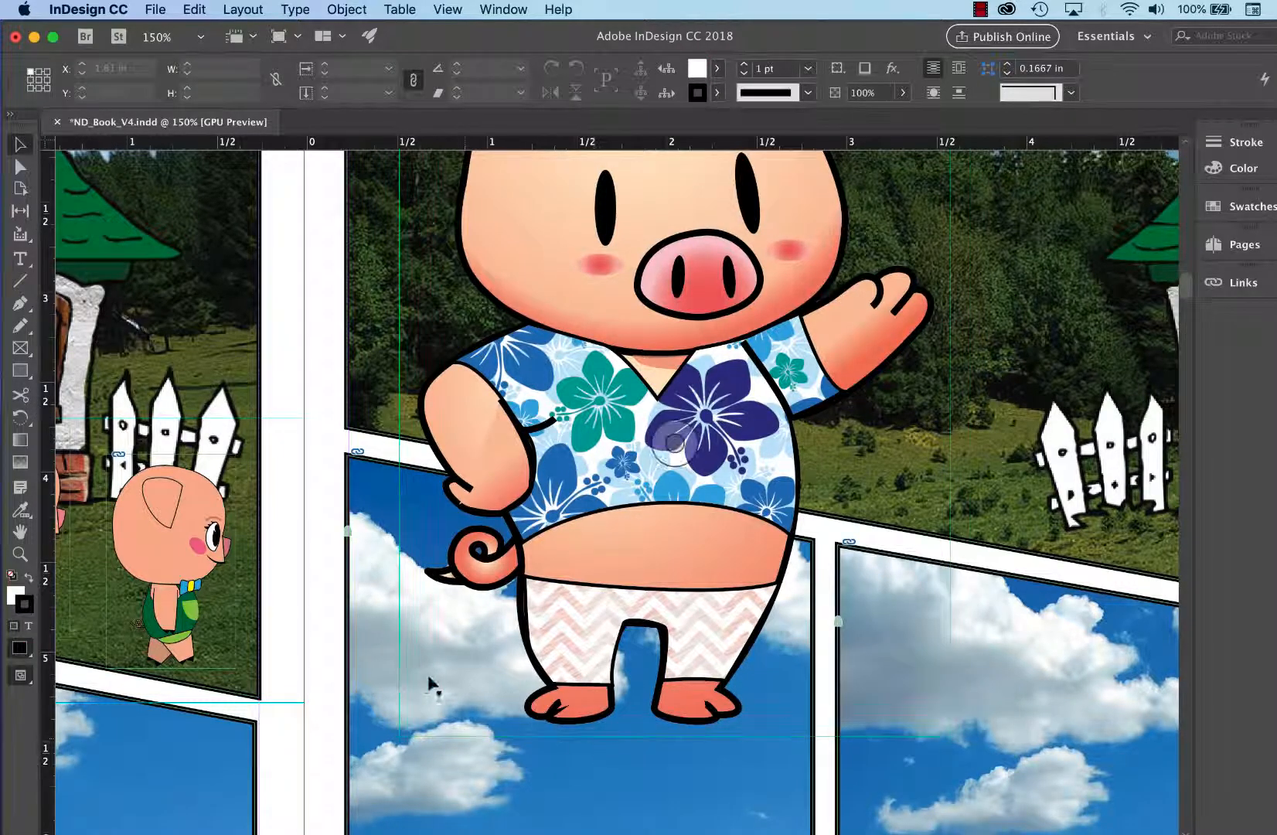
left_click(576, 595)
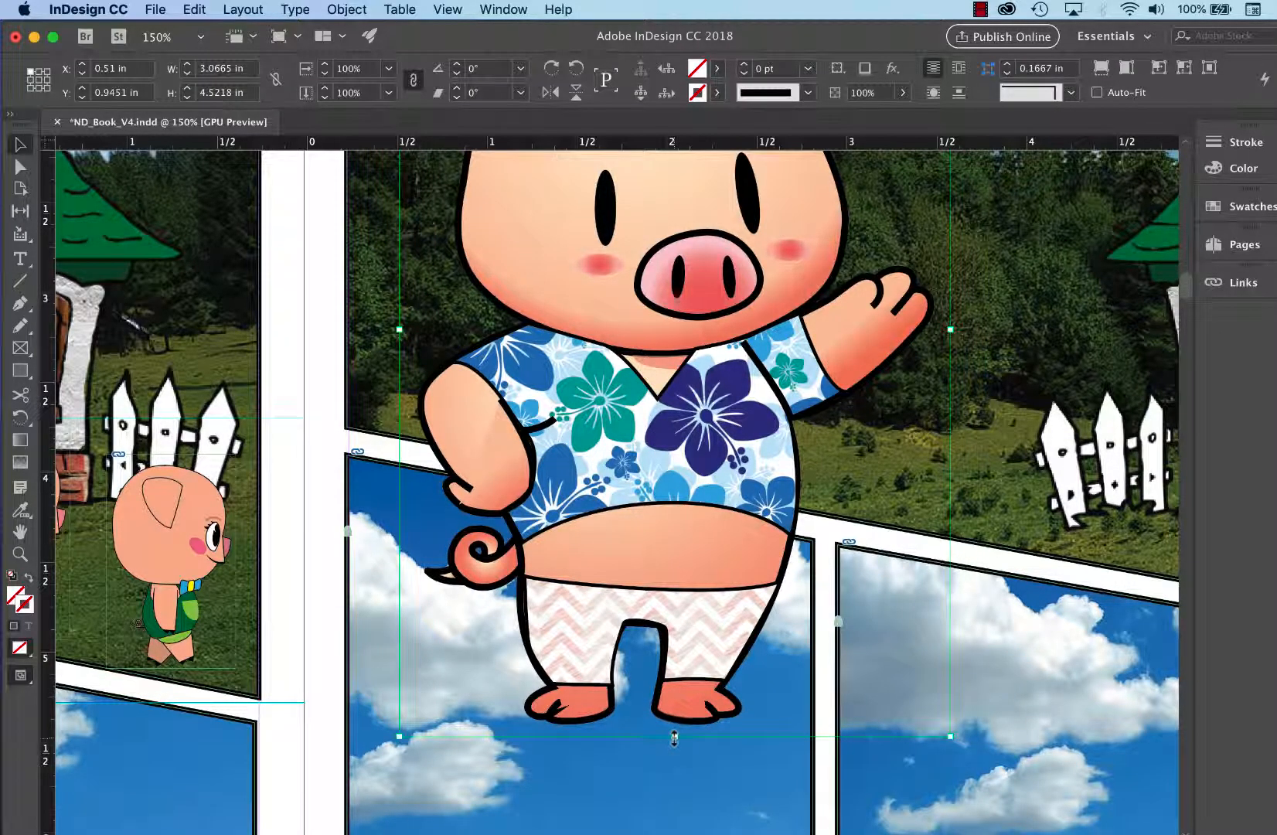
left_click_drag(674, 736, 694, 530)
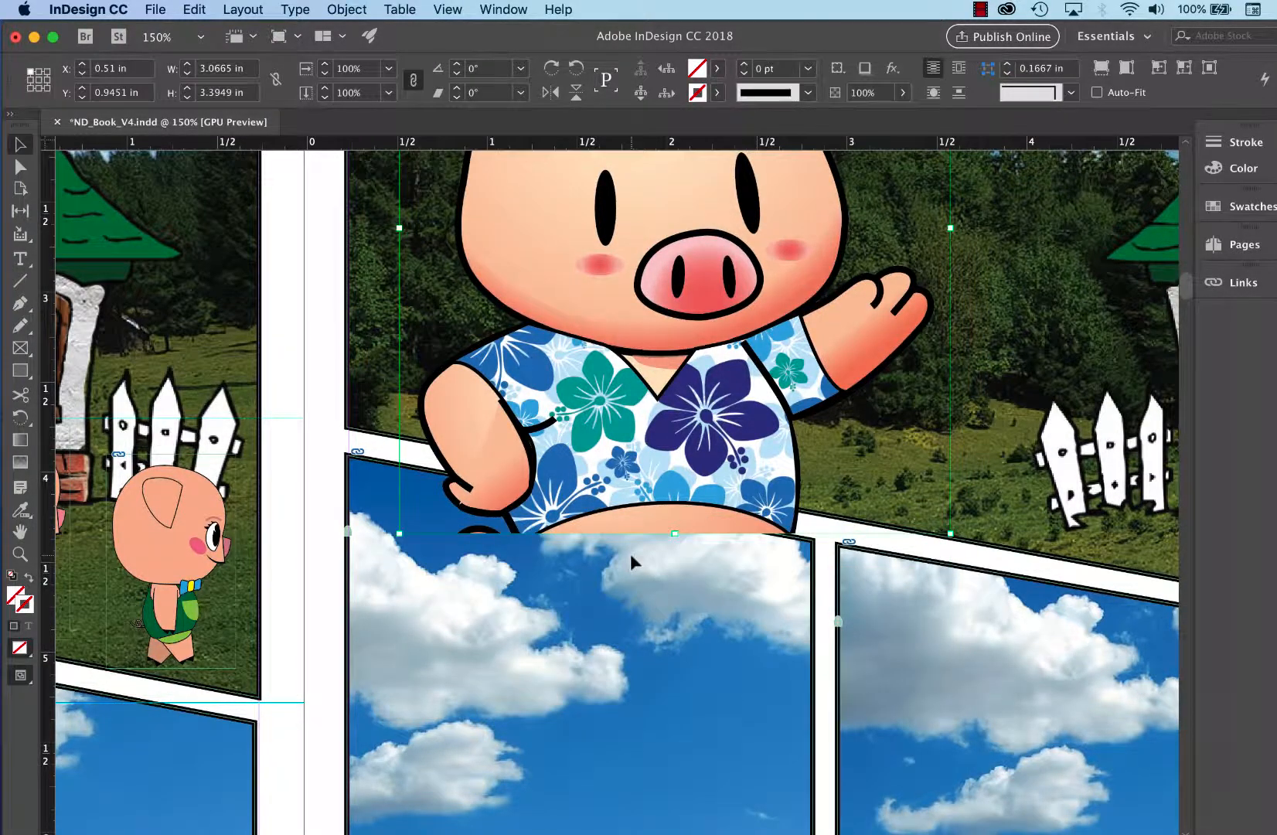
Move only the pig frame's lower-left corner point up to Y 3.79 in so its bottom edge follows the panel's slanted border
key("super+equal")
scroll(629, 553, "down", 5)
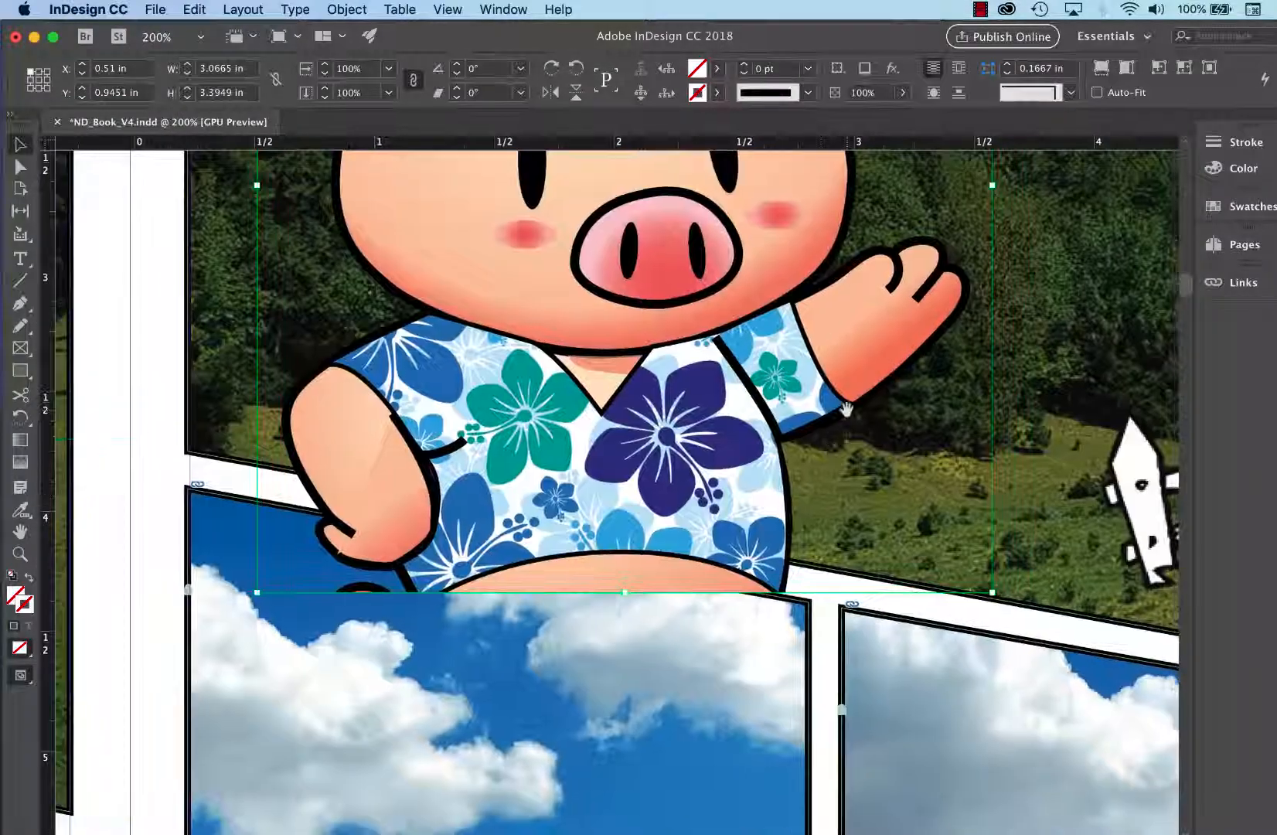
key("super+equal")
scroll(804, 394, "down", 5)
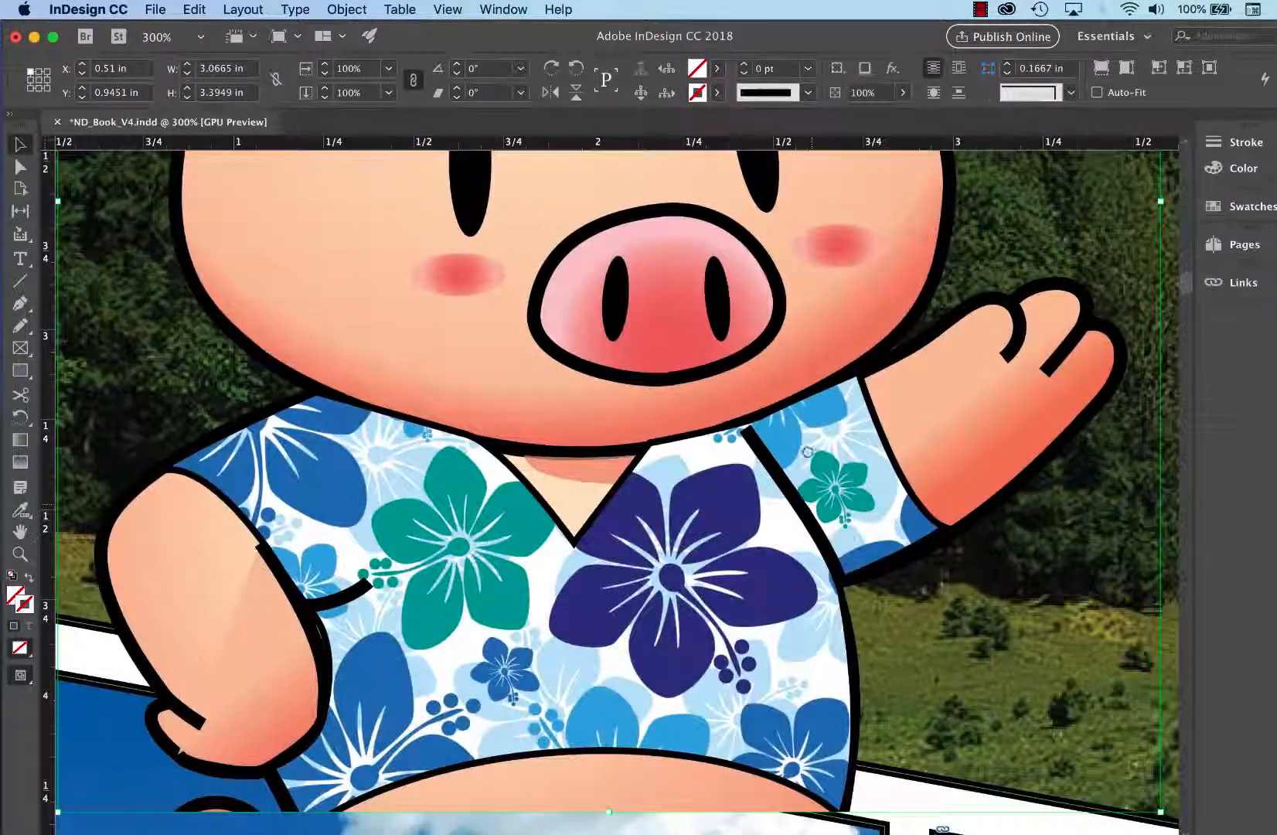
key("super+minus")
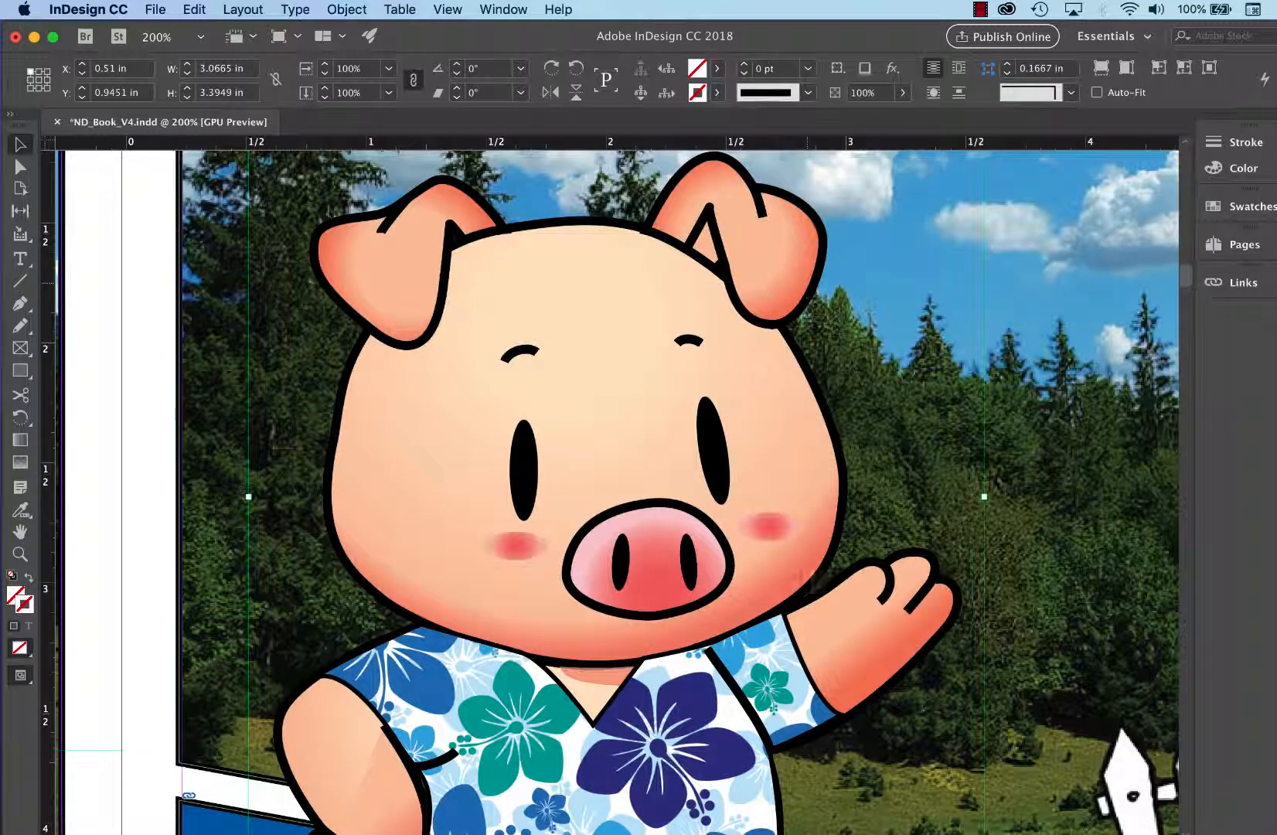
scroll(788, 603, "down", 3)
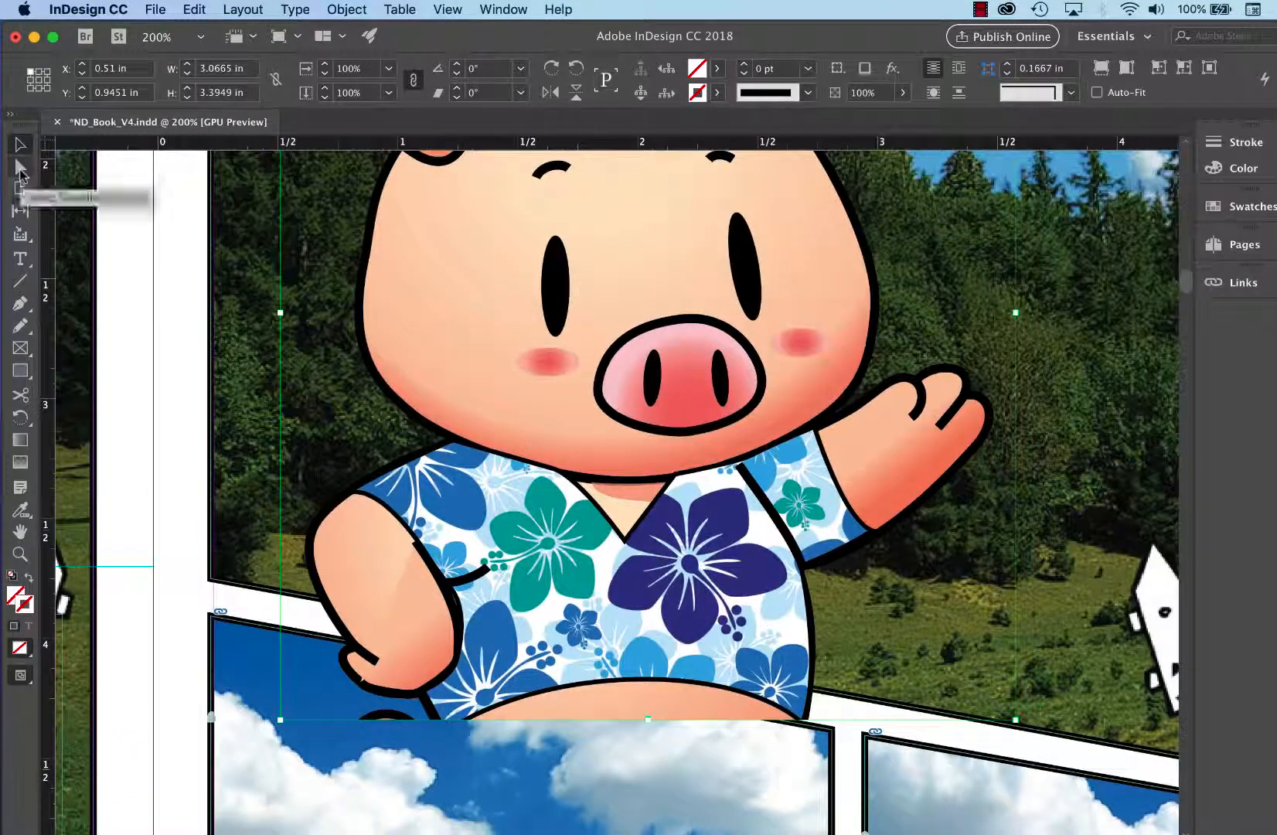
left_click(21, 169)
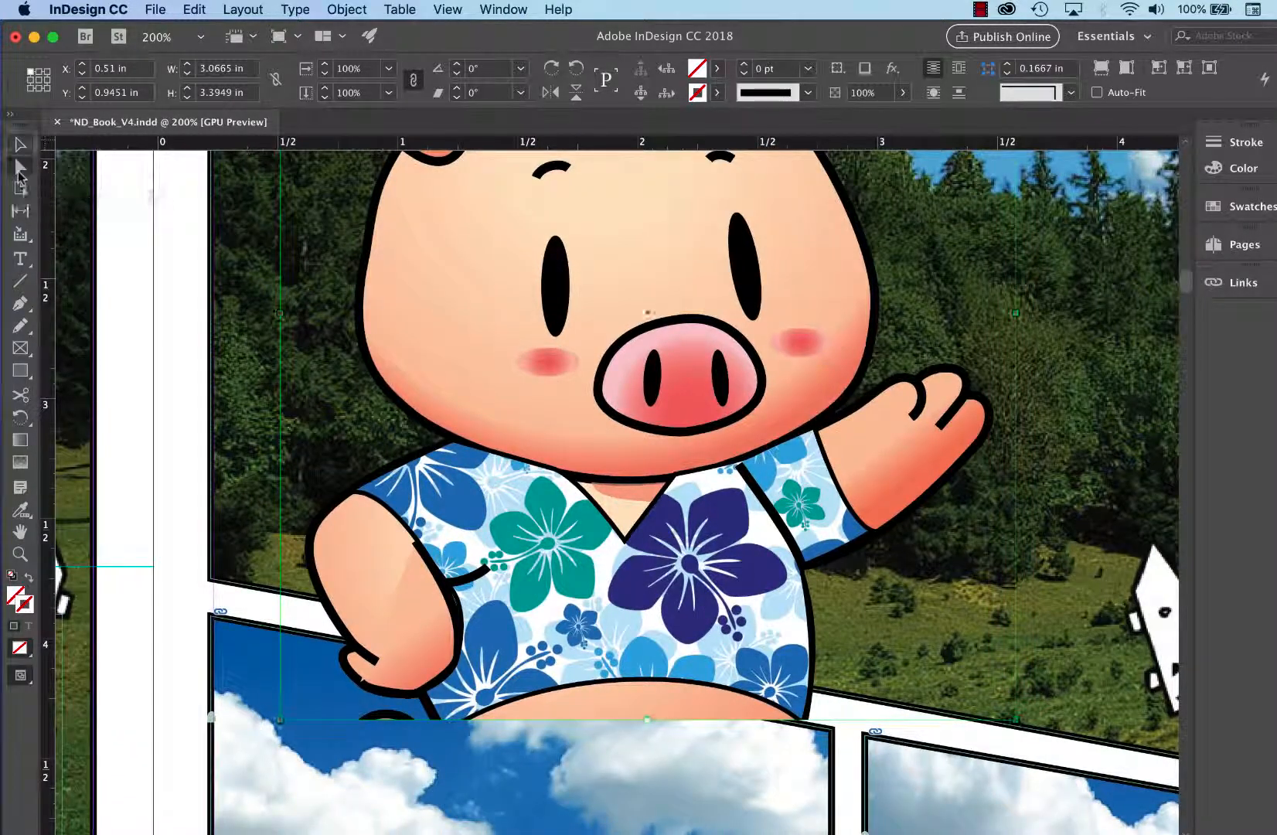
left_click(265, 608)
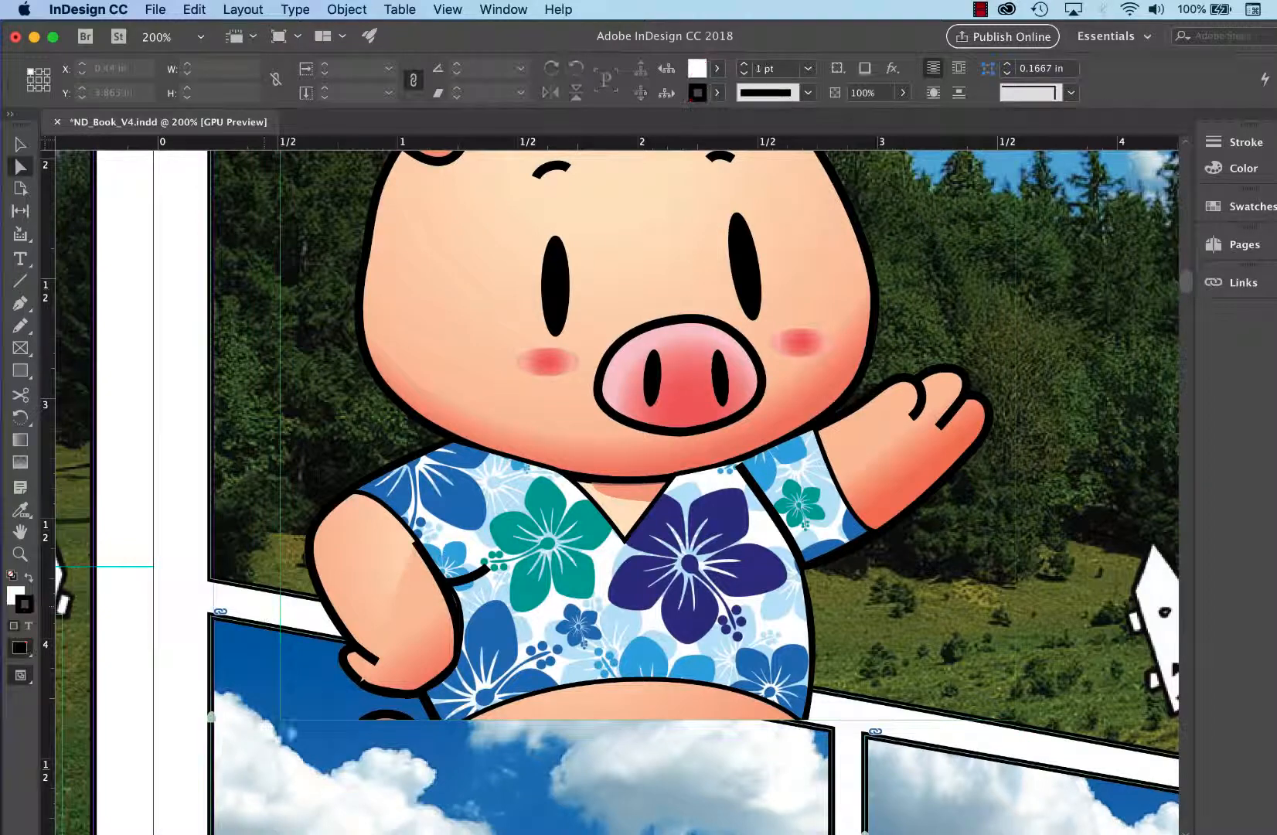
left_click(280, 721)
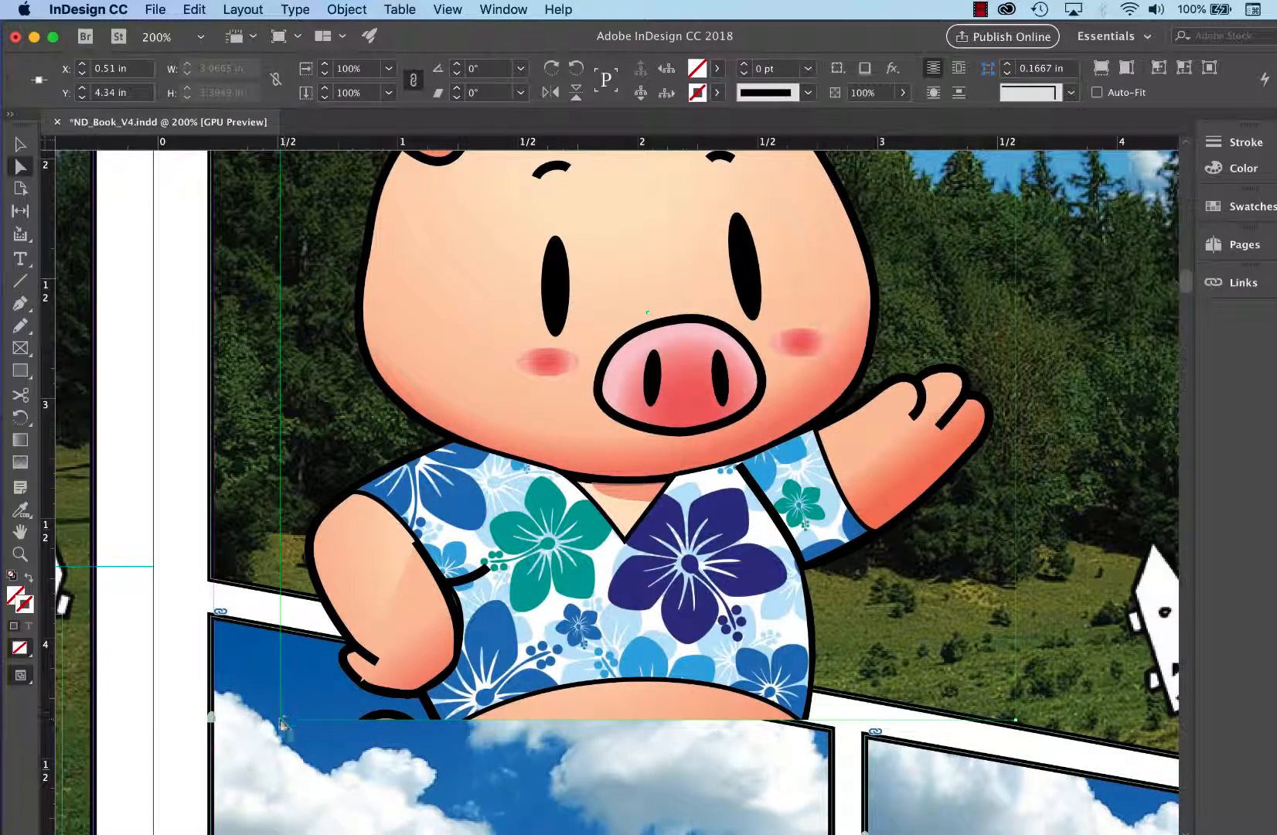
left_click_drag(280, 720, 279, 588)
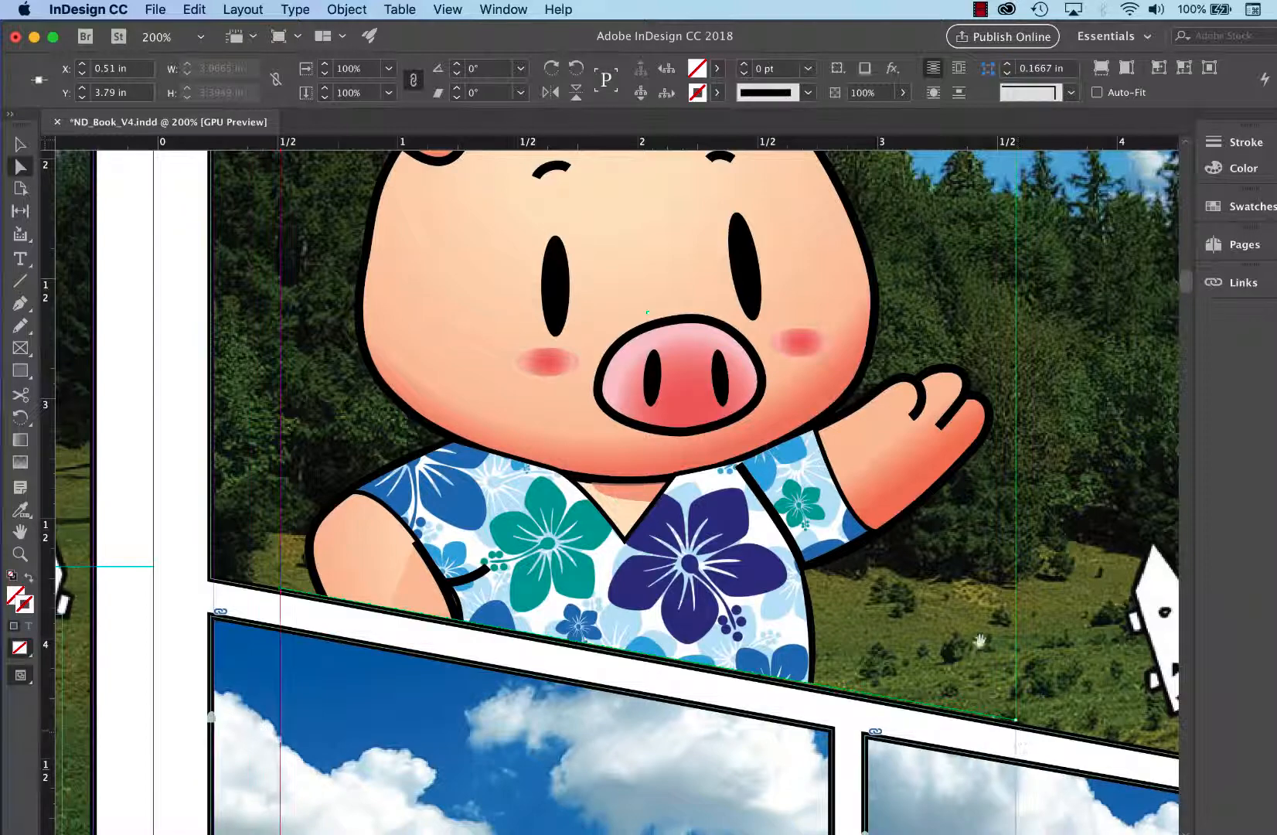
Try nudging the cropped pig slightly down against the slanted panel border, and move it back up
key("super+equal")
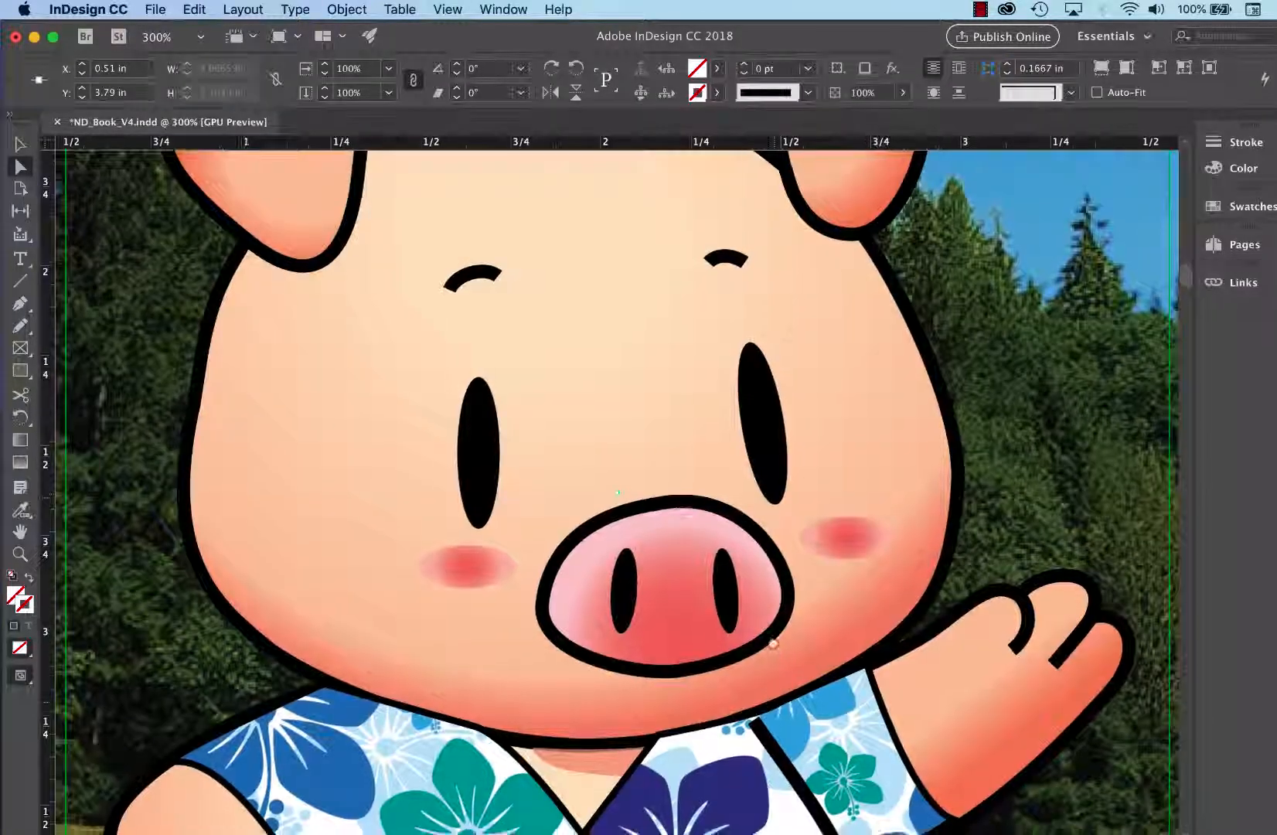
scroll(773, 610, "down", 5)
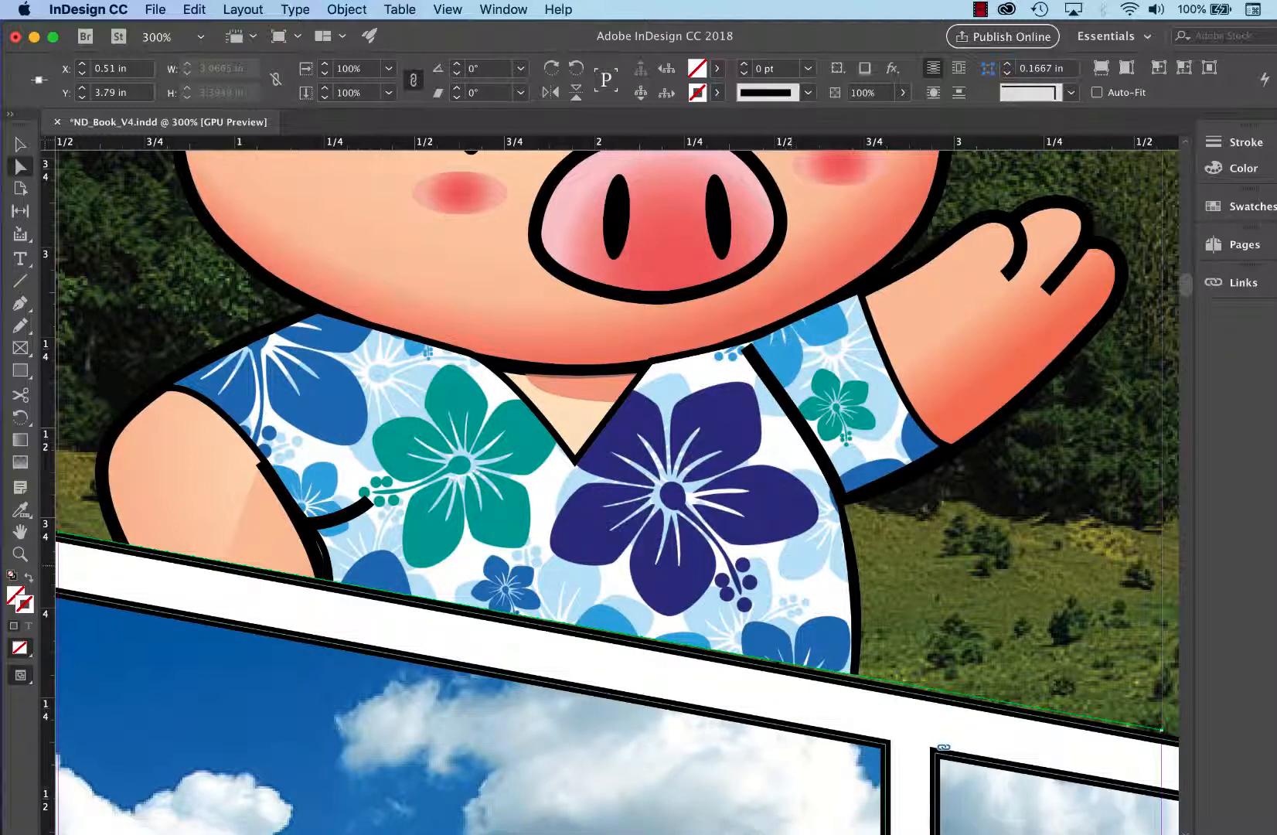
left_click(21, 144)
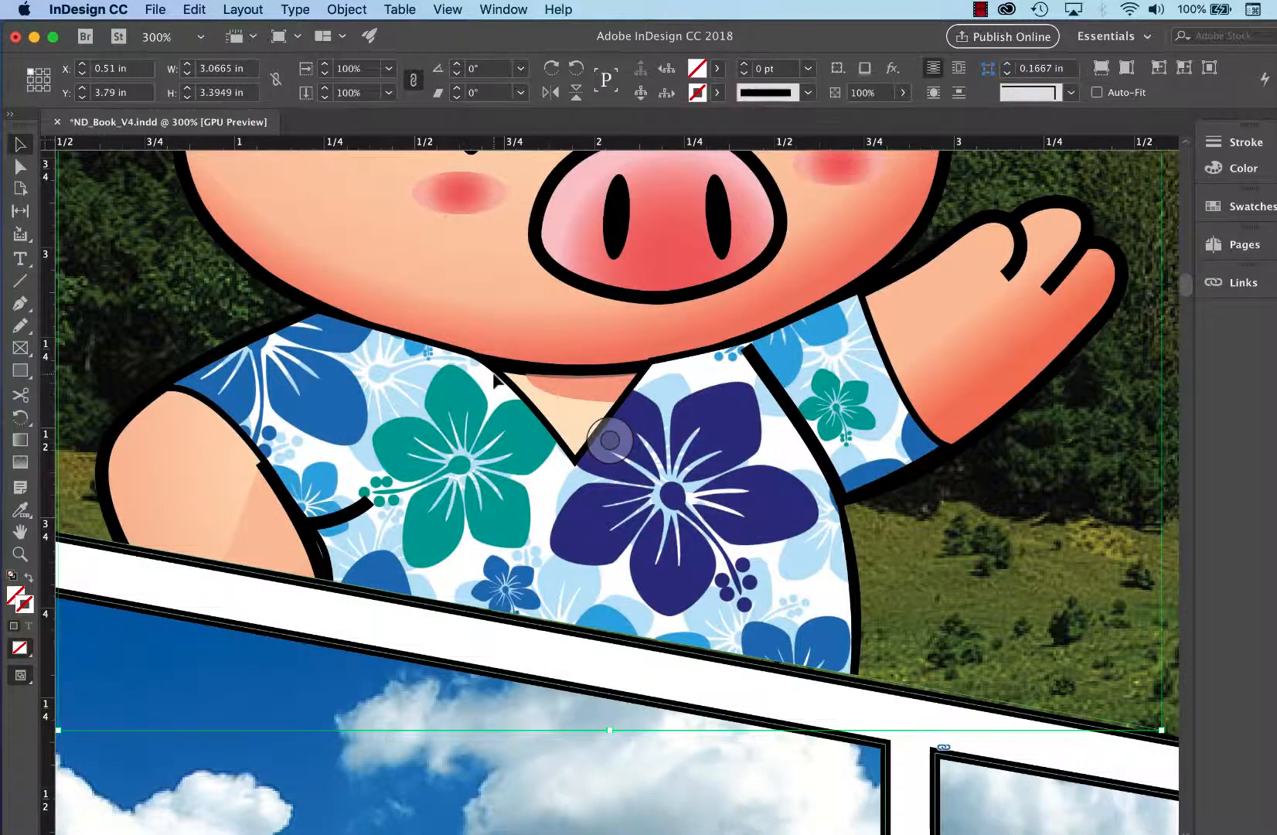
key("Down")
key("Down")
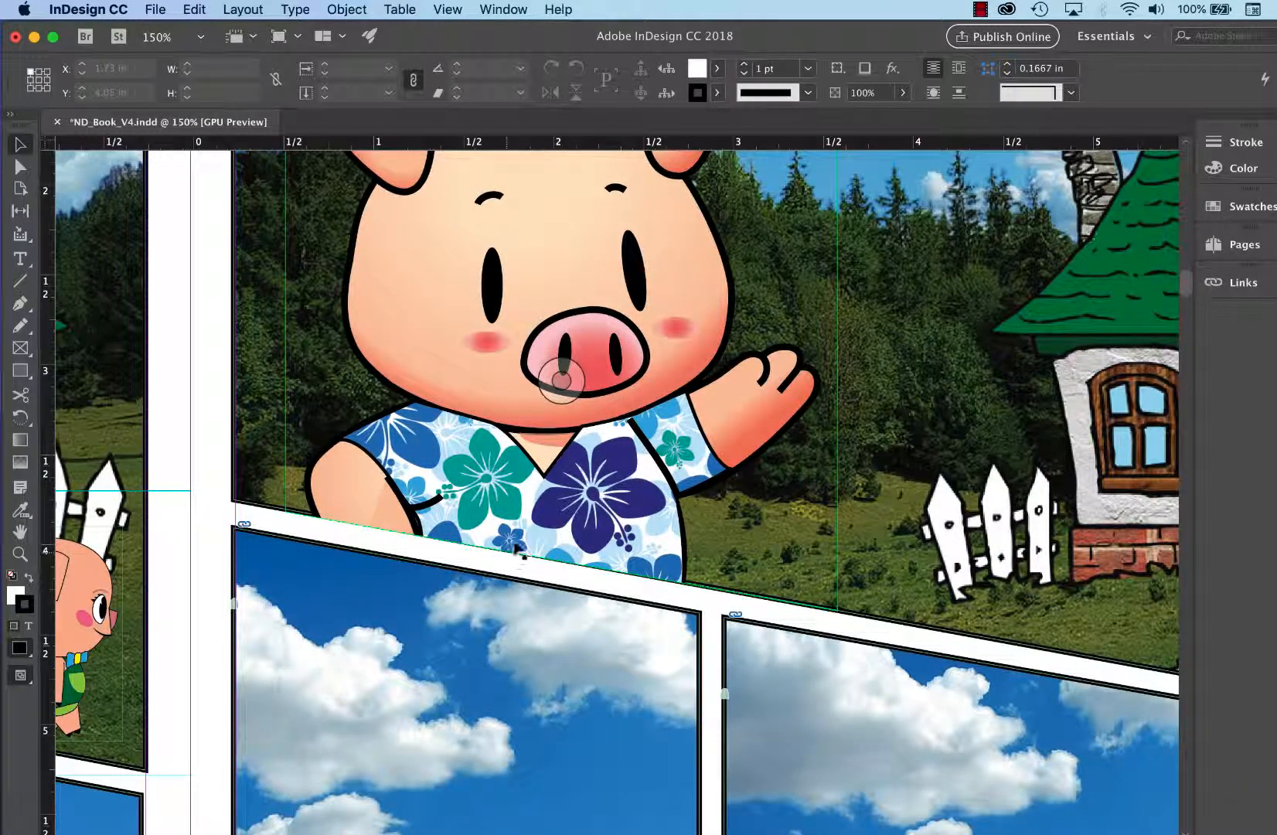
left_click(567, 504)
key("Up")
key("Up")
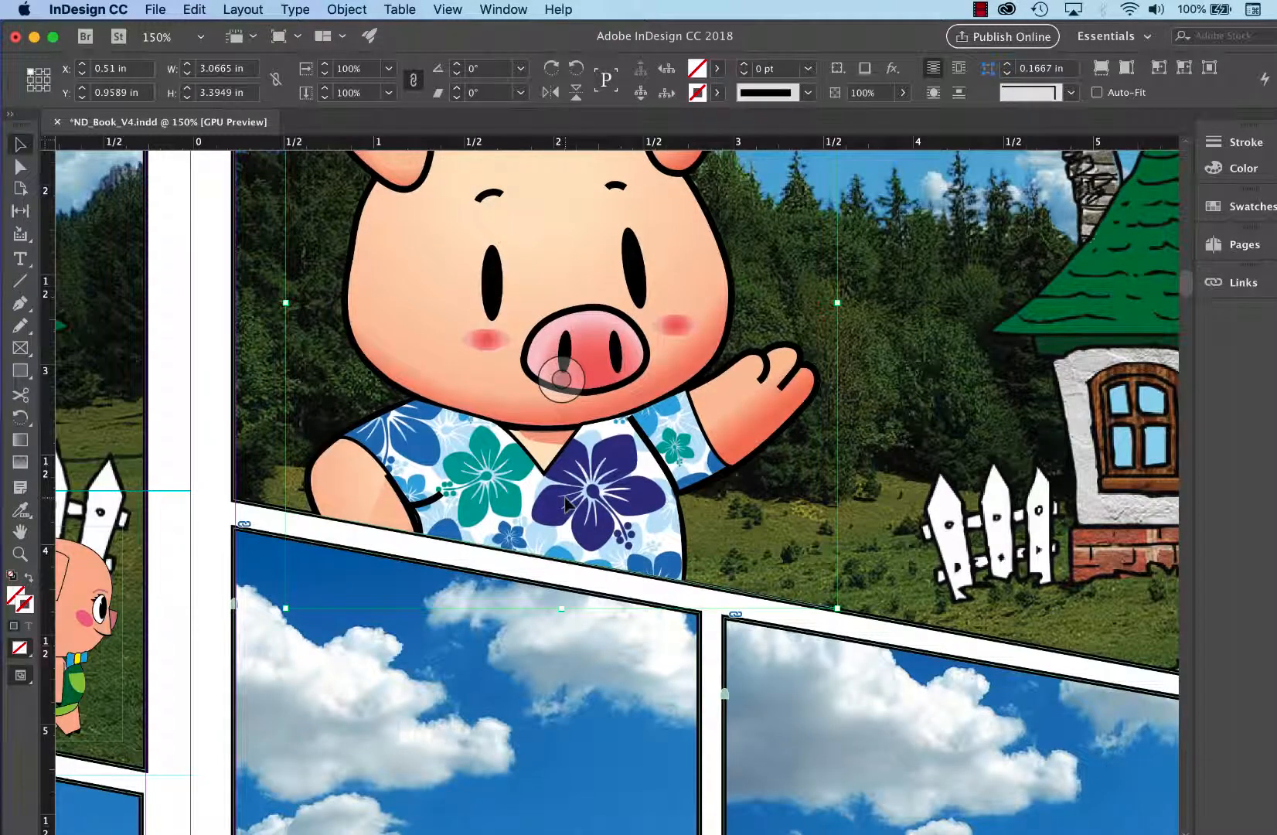
key("super+equal")
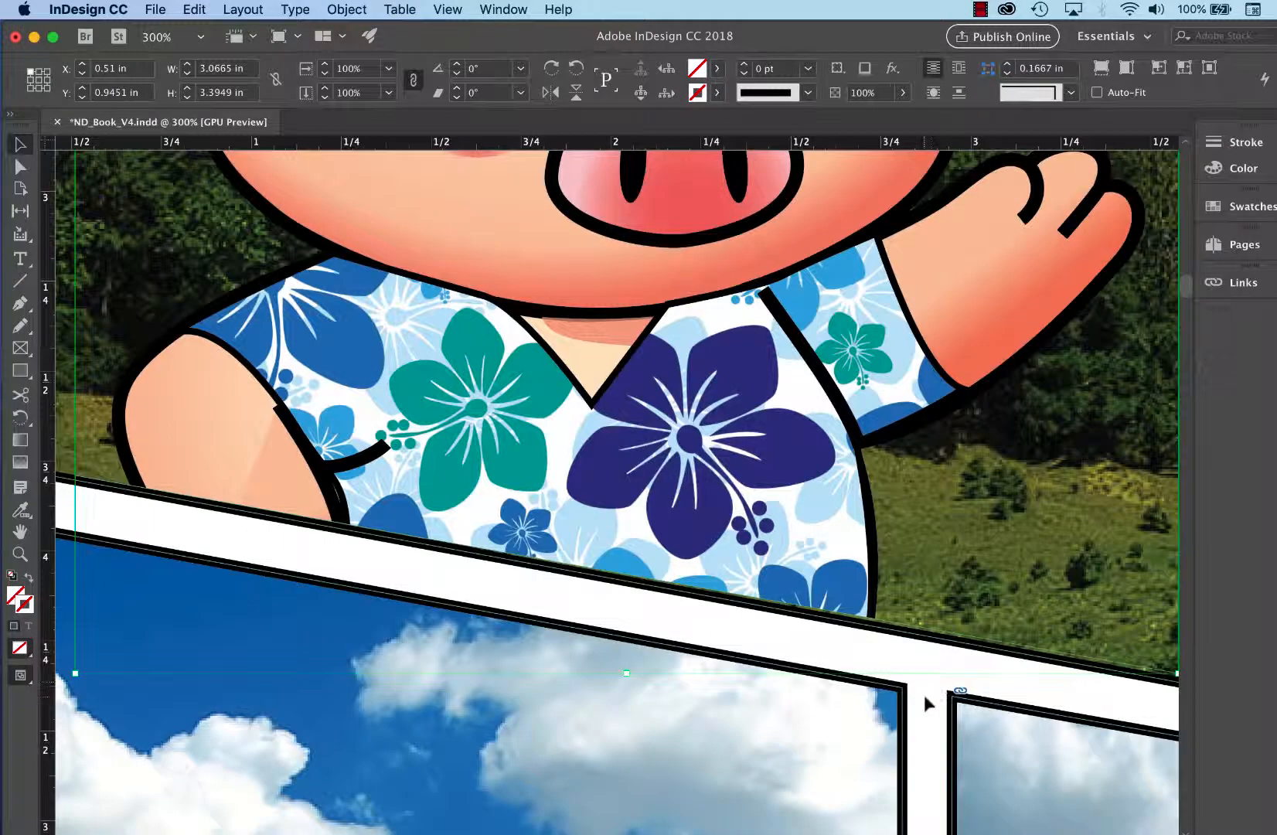
Check the pig frame's lower-right corner point against the slanted border, clear the selection and review the whole panel
left_click(924, 698)
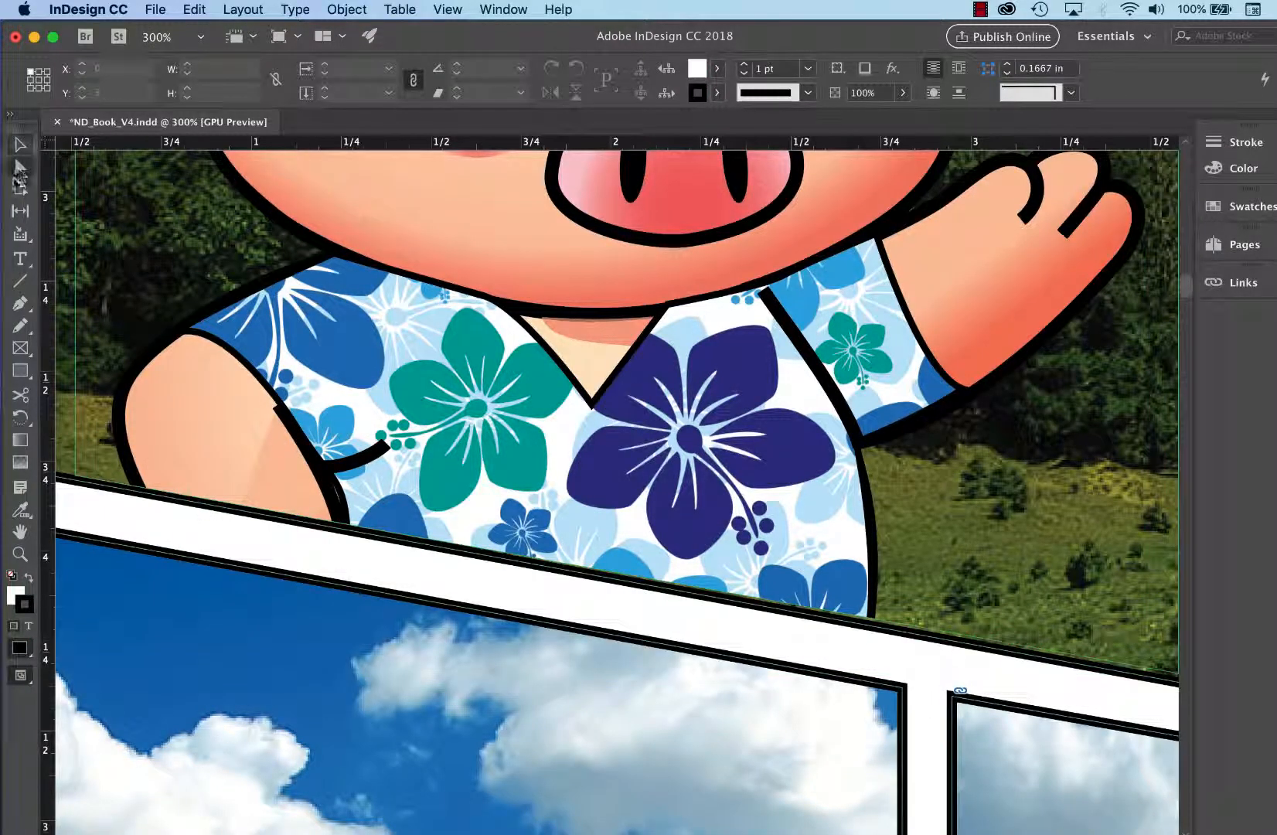
left_click(18, 167)
scroll(951, 673, "right", 5)
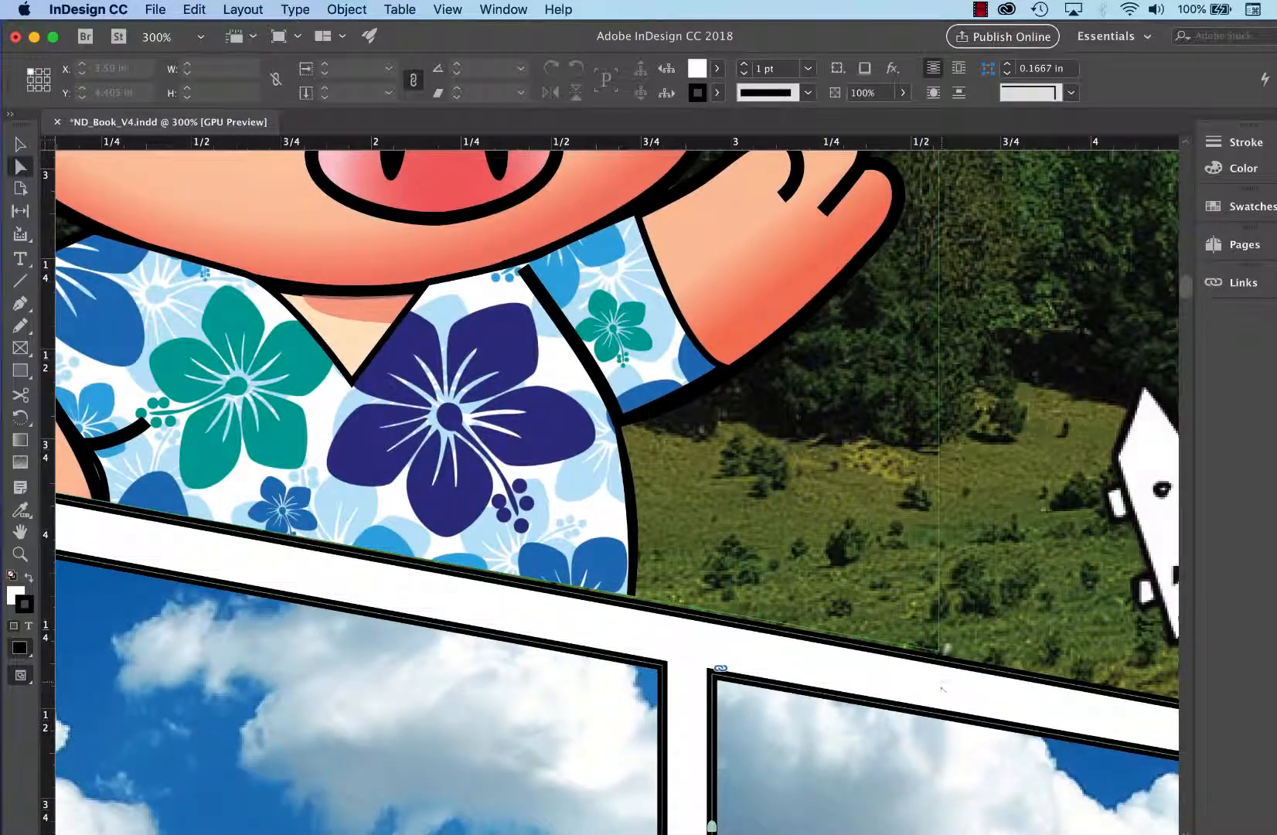
left_click(940, 649)
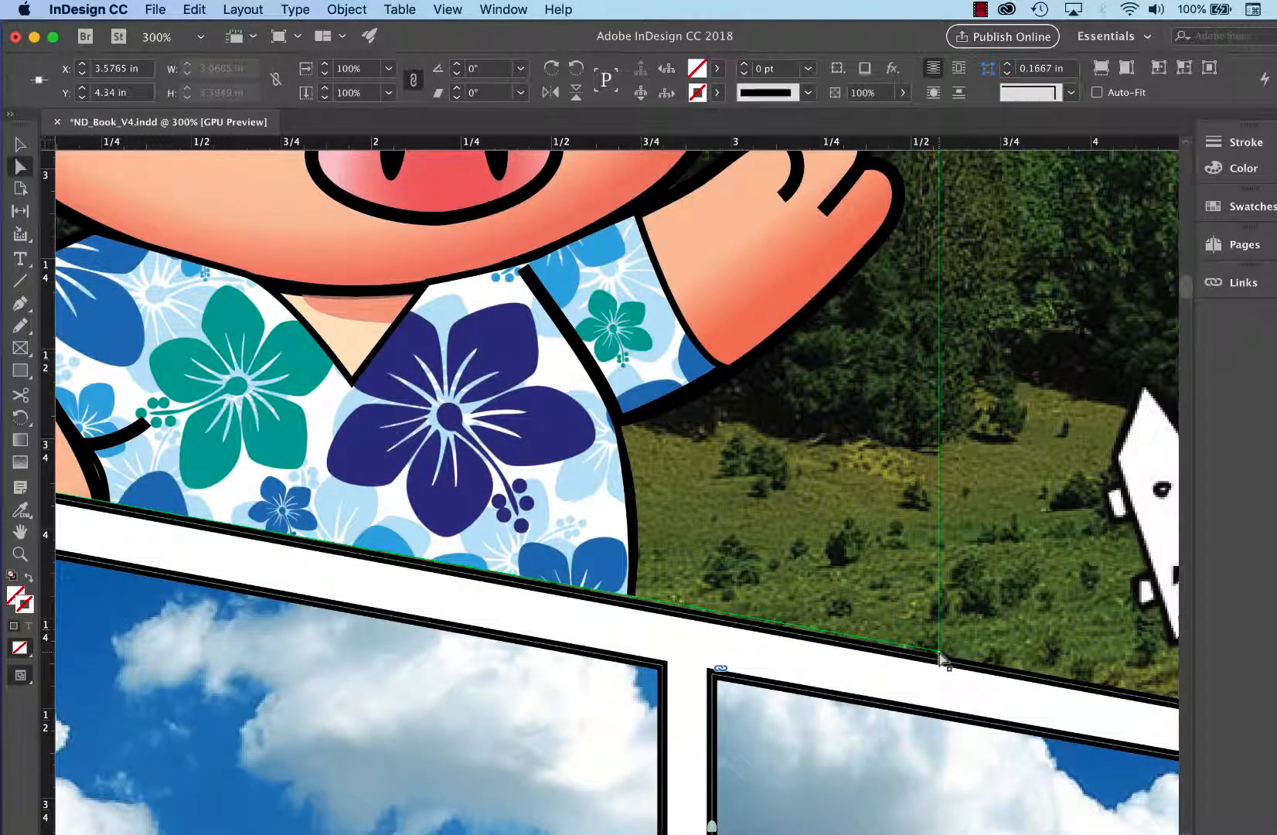
key("super+shift+a")
key("super+minus")
key("super+minus")
key("super+minus")
key("super+minus")
key("super+minus")
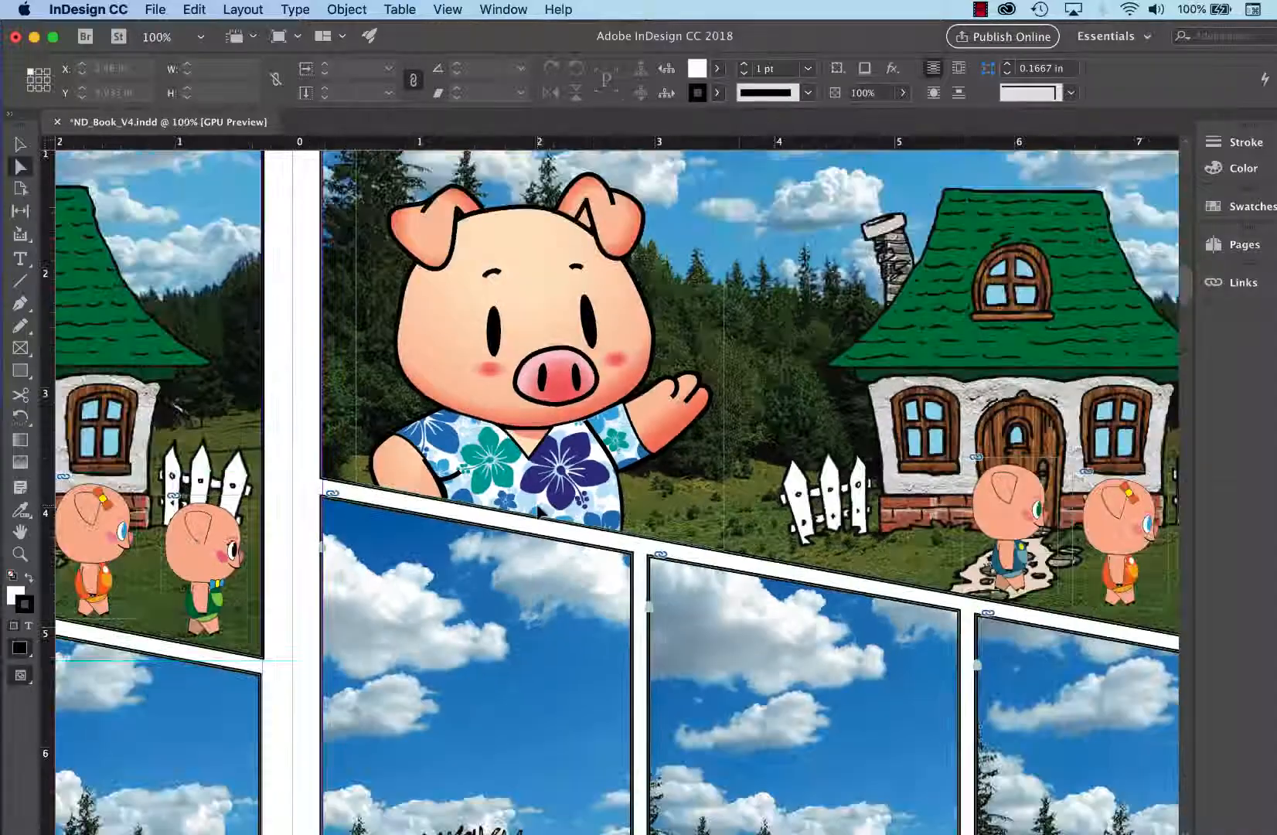